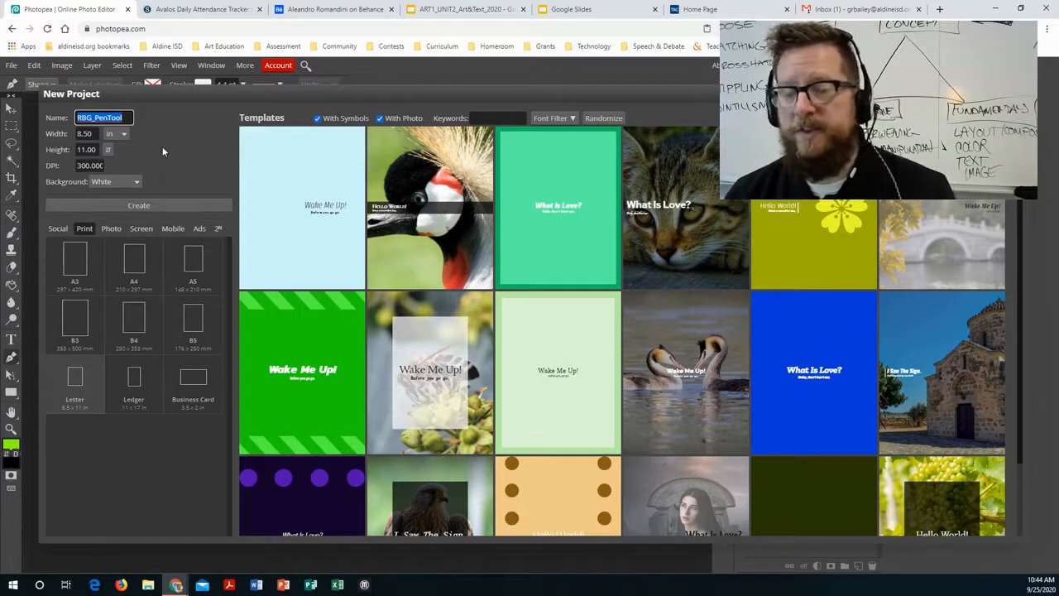
Create the RBG_PenTool project in Letter size, 8.50 x 11.00 in at 300 DPI with a white background
{"action": "left_click", "coordinate": [138, 204]}
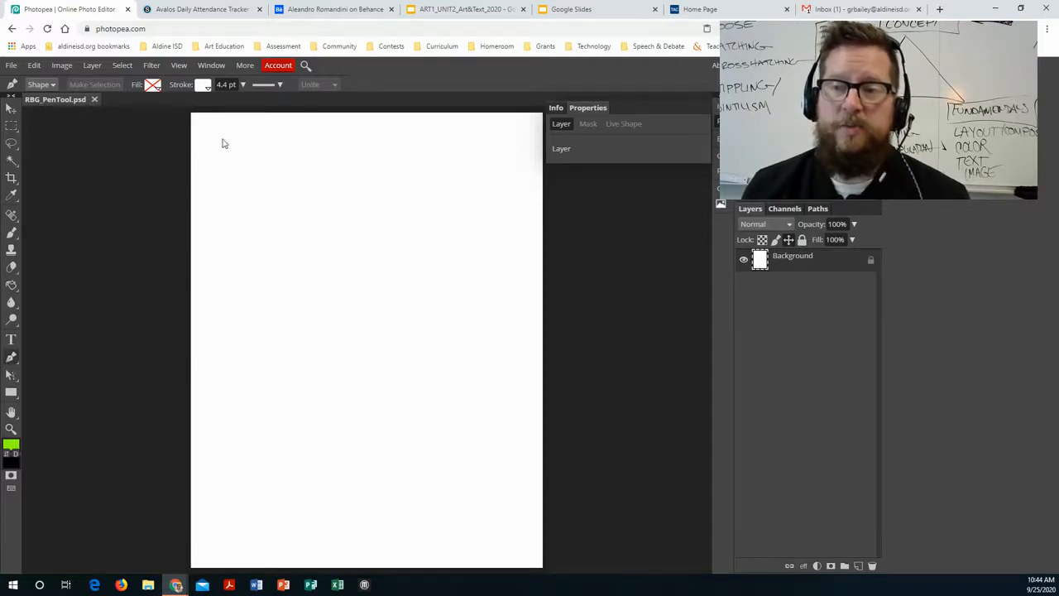
Open aldine.schoology.com in a new browser tab
{"action": "left_click", "coordinate": [939, 9]}
{"action": "type", "text": "aldine"}
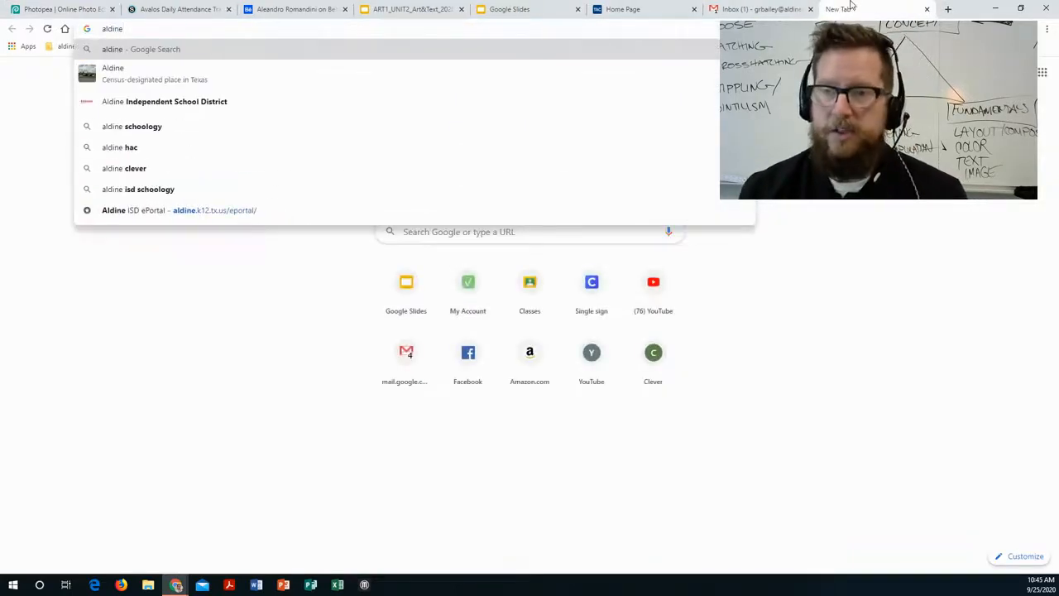
{"action": "type", "text": ".schoology."}
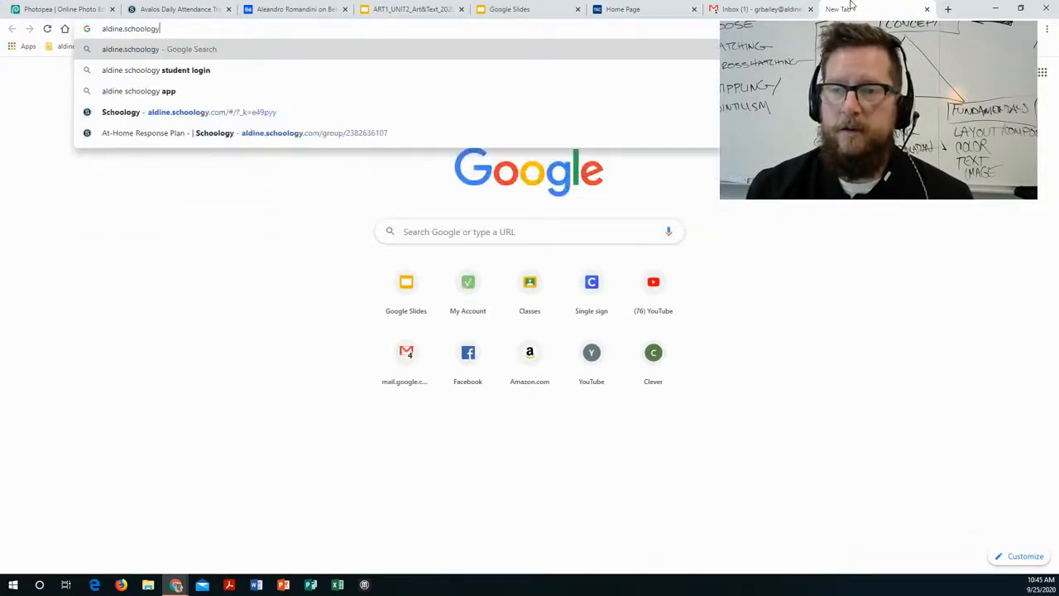
{"action": "type", "text": "com"}
{"action": "key", "text": "Return"}
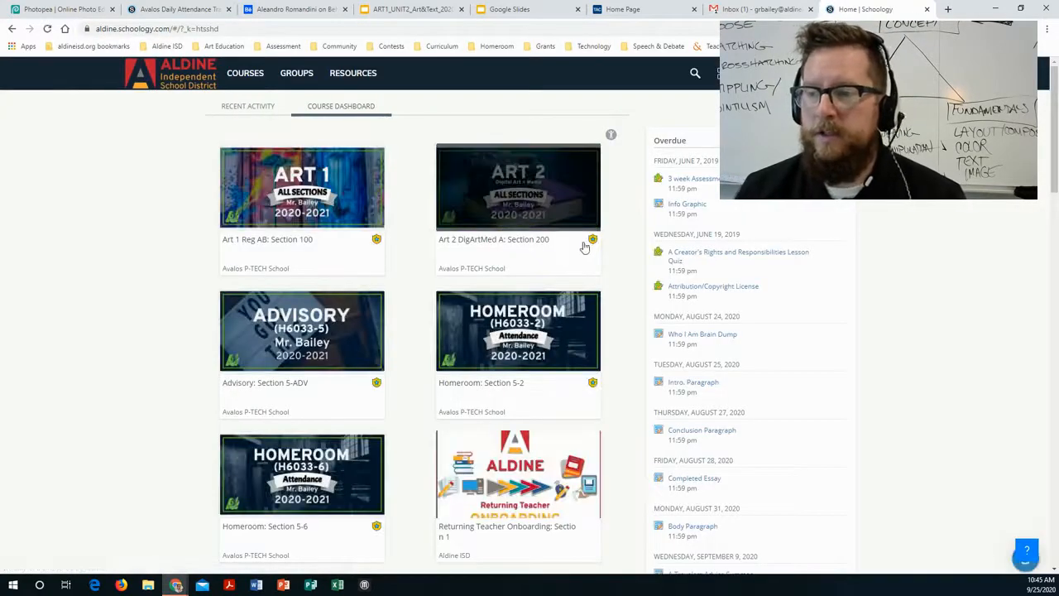
Open the Art 2 course's UNIT 2: Art of Graphic Design assignments and view the RBG ICON DESIGN activity
{"action": "left_click", "coordinate": [543, 182]}
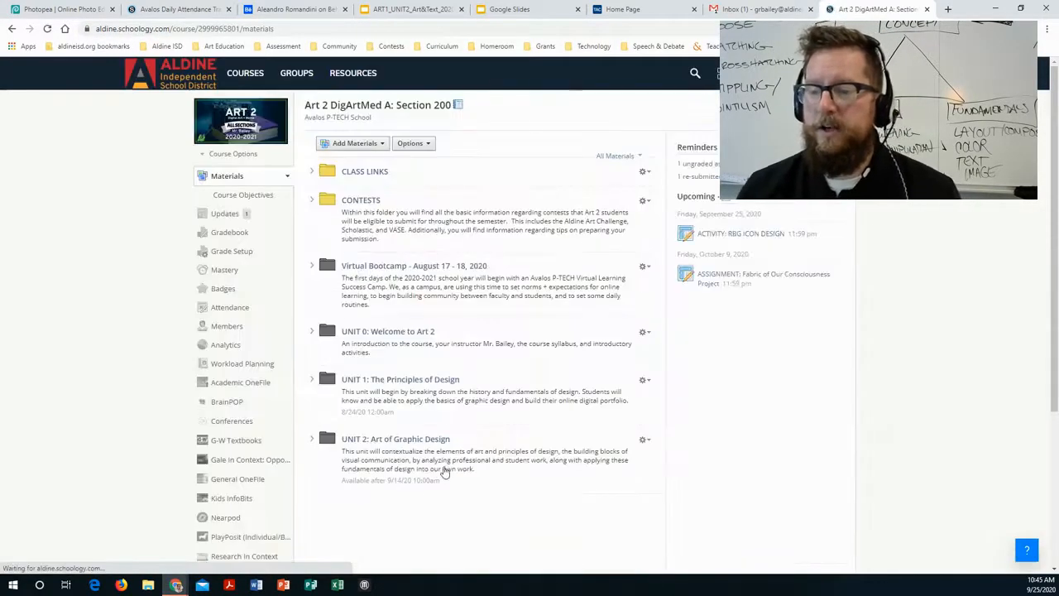
{"action": "left_click", "coordinate": [411, 443]}
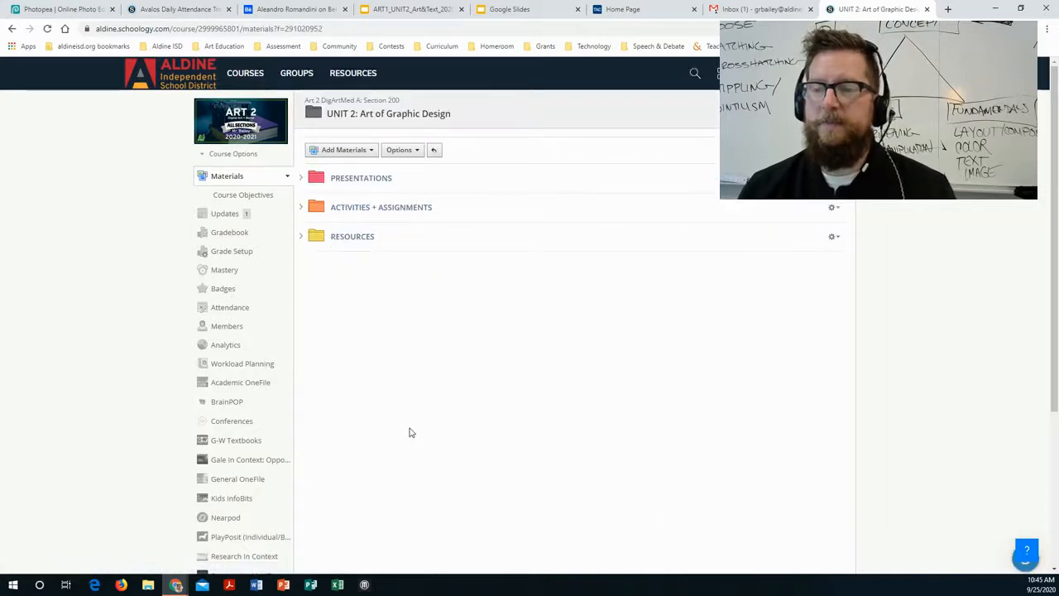
{"action": "left_click", "coordinate": [347, 208]}
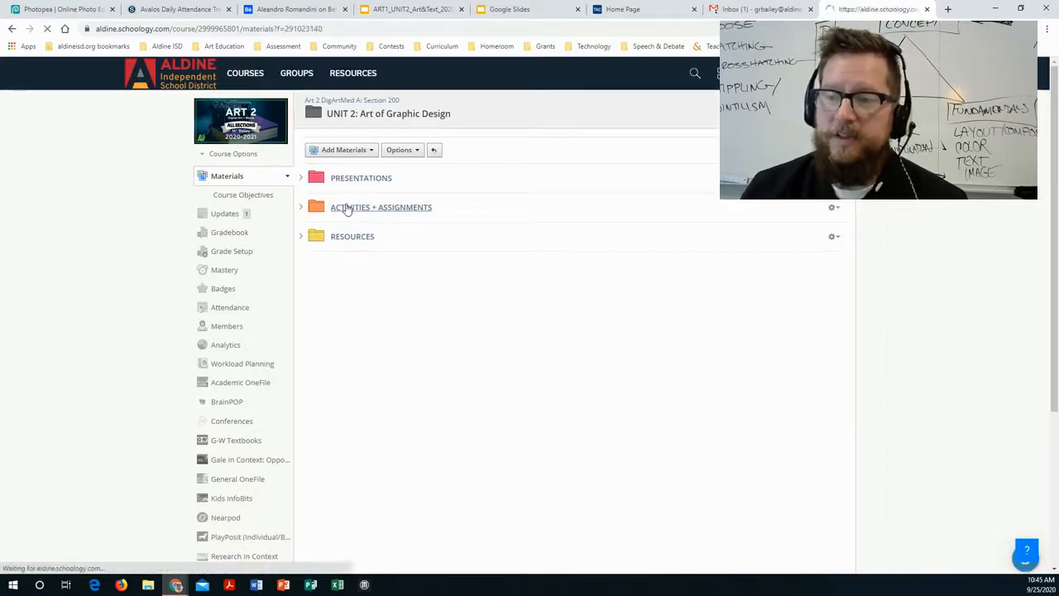
{"action": "scroll", "coordinate": [550, 381], "scroll_direction": "down", "scroll_amount": 3}
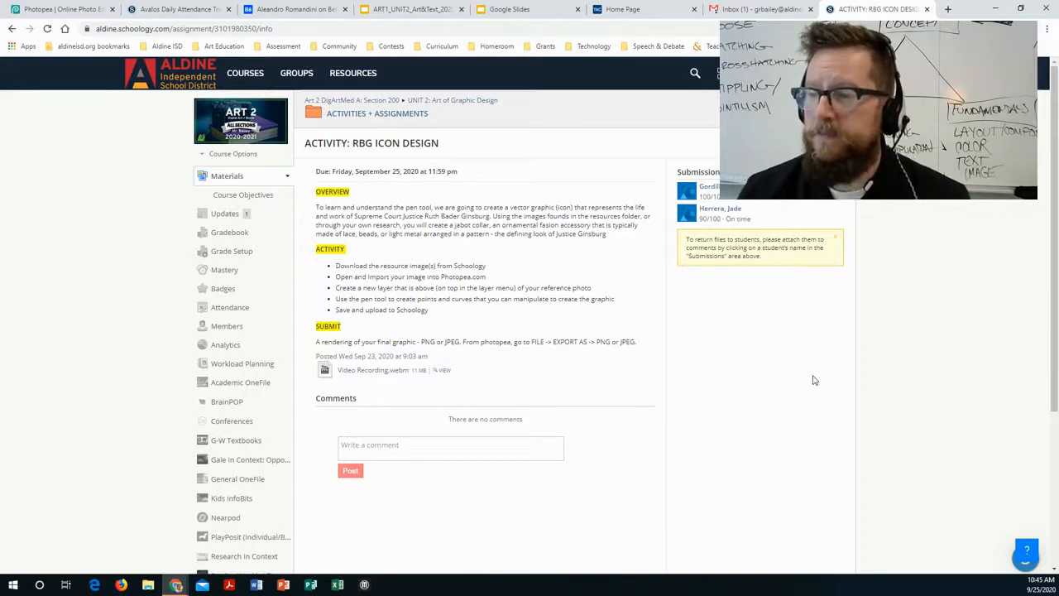
Go back to Unit 2, open its RESOURCES folder and expand the RBG Images folder
{"action": "left_click", "coordinate": [375, 116]}
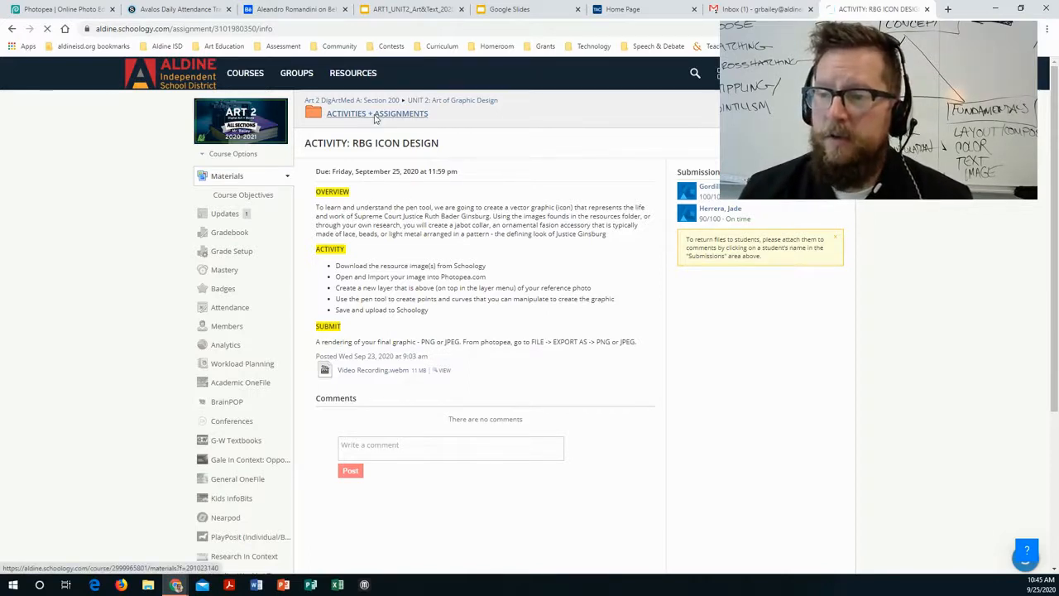
{"action": "left_click", "coordinate": [449, 102]}
{"action": "left_click", "coordinate": [349, 237]}
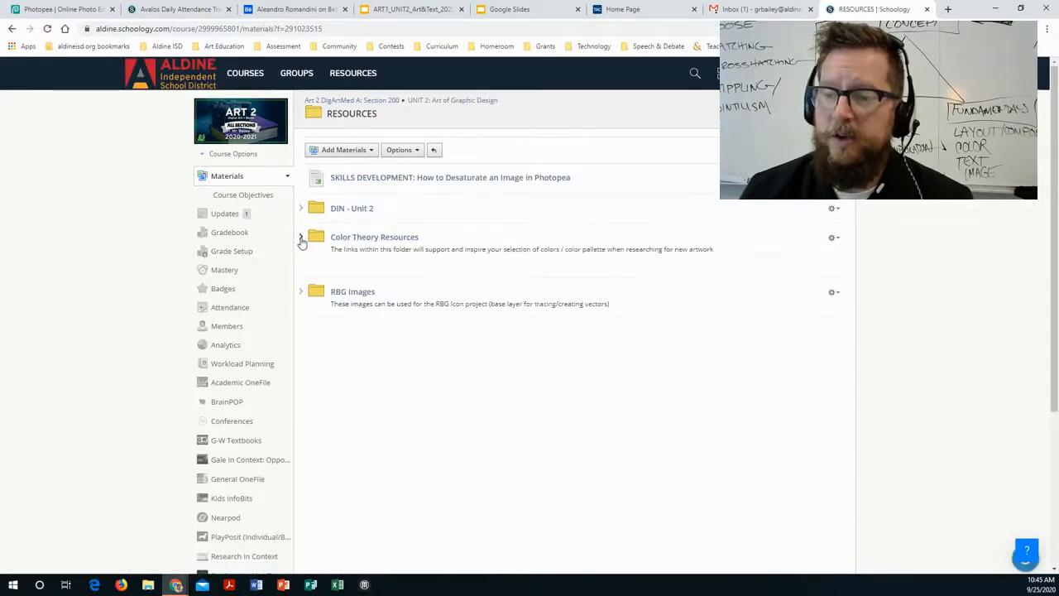
{"action": "left_click", "coordinate": [301, 291]}
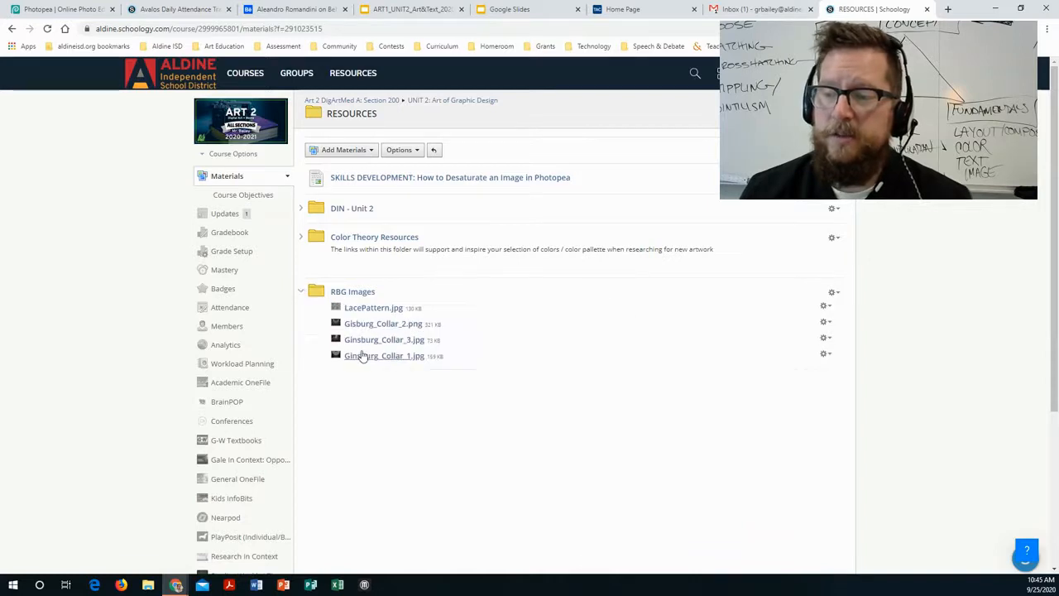
Open LacePattern.jpg and try to save the image to the Pictures folder
{"action": "left_click", "coordinate": [371, 308]}
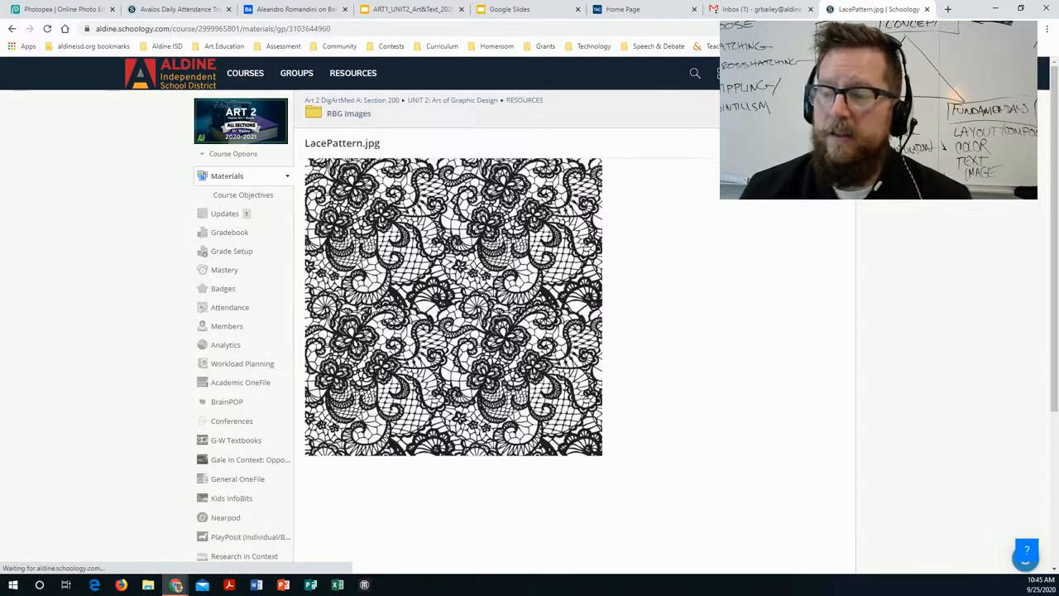
{"action": "right_click", "coordinate": [405, 222]}
{"action": "left_click", "coordinate": [433, 240]}
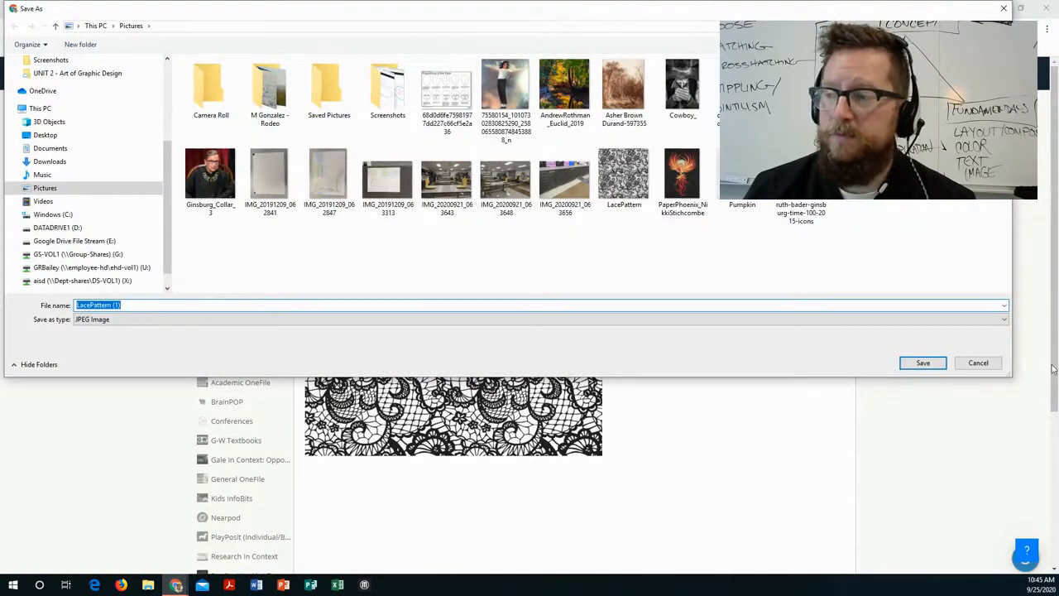
{"action": "left_click", "coordinate": [978, 362]}
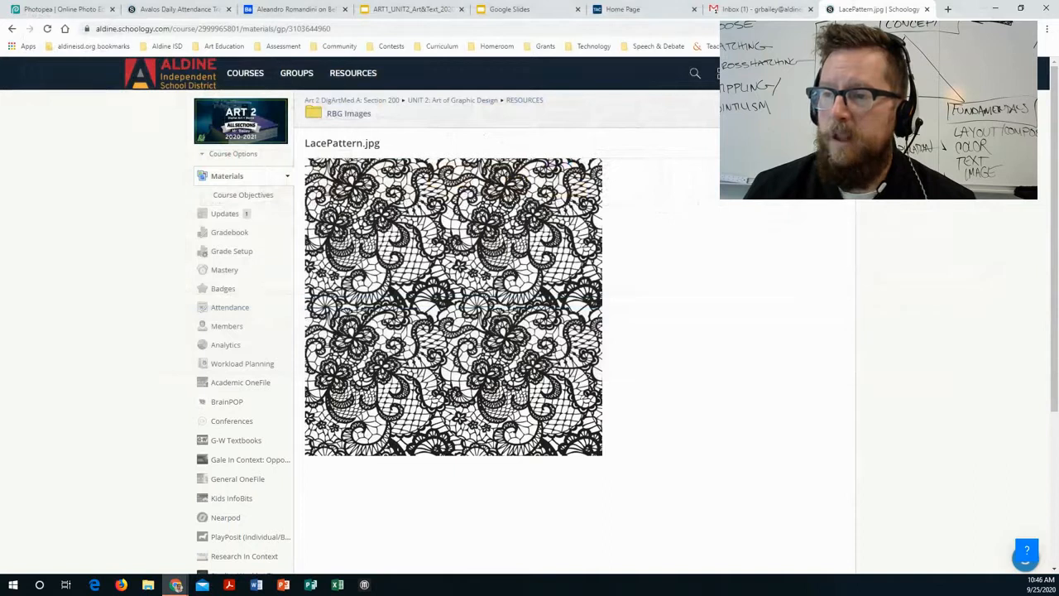
Switch to Photopea and place the Ginsburg_Collar_1 image from the Pictures folder into the RBG_PenTool document
{"action": "left_click", "coordinate": [66, 9]}
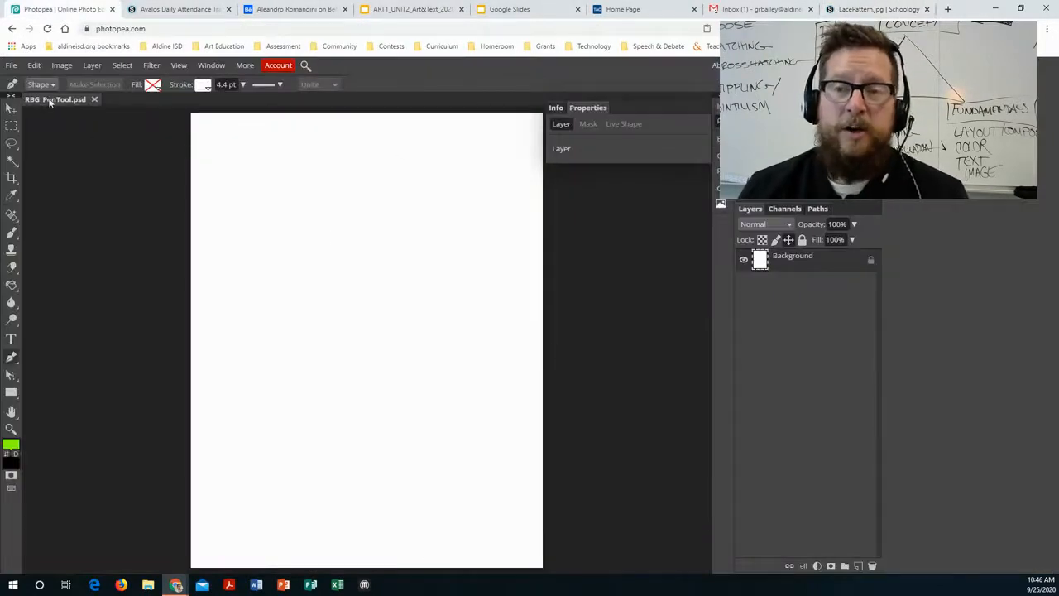
{"action": "left_click", "coordinate": [10, 66]}
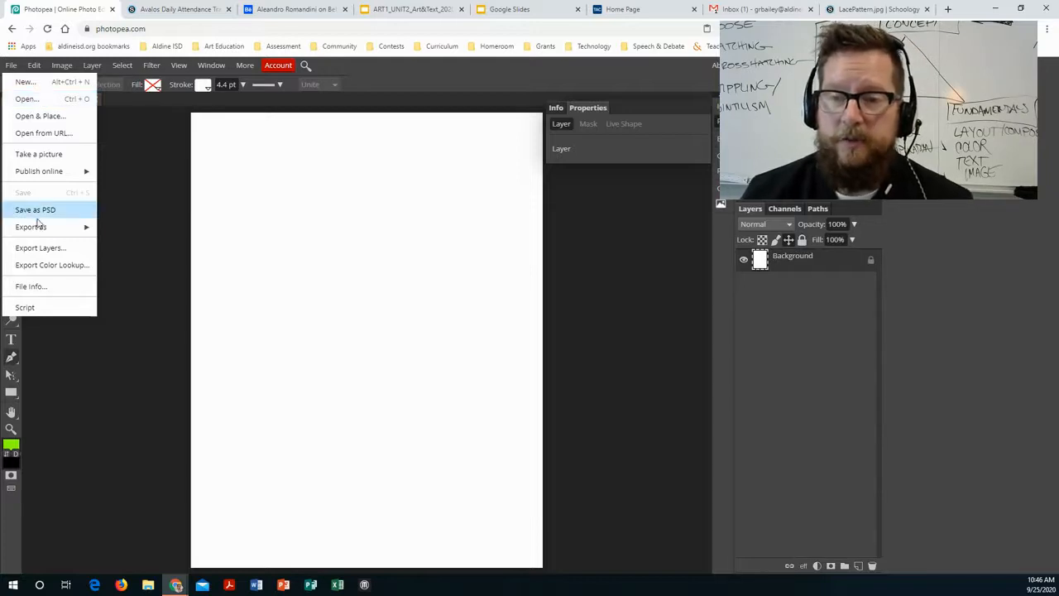
{"action": "mouse_move", "coordinate": [40, 70]}
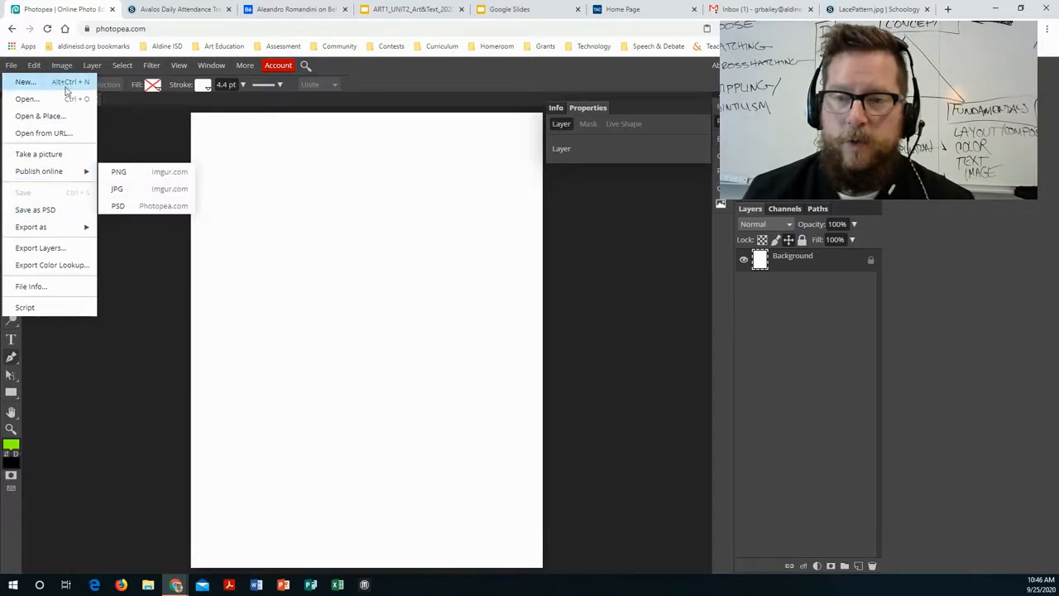
{"action": "left_click", "coordinate": [35, 116]}
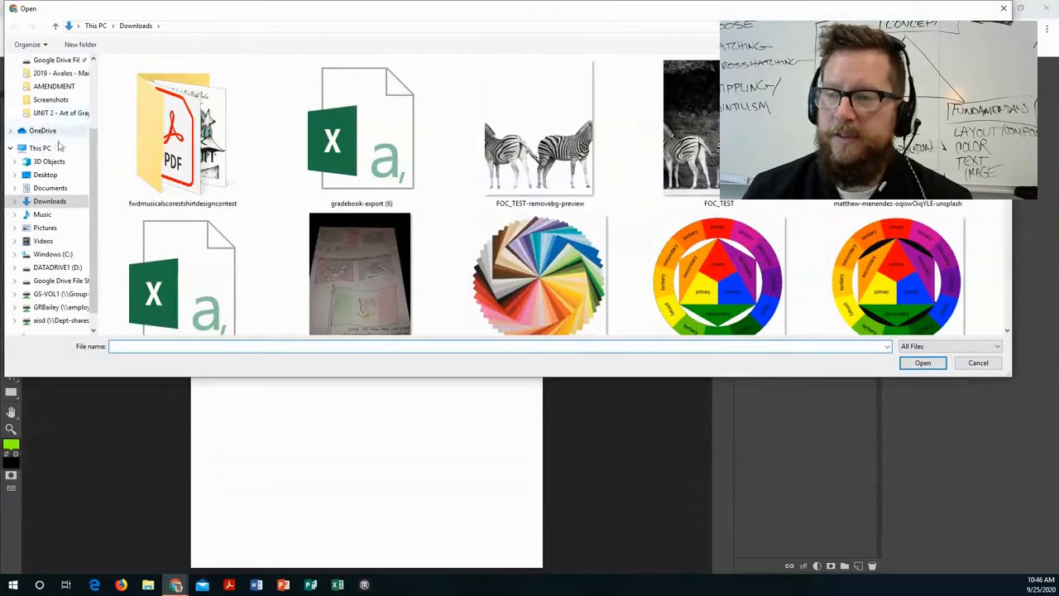
{"action": "scroll", "coordinate": [58, 146], "scroll_direction": "up", "scroll_amount": 3}
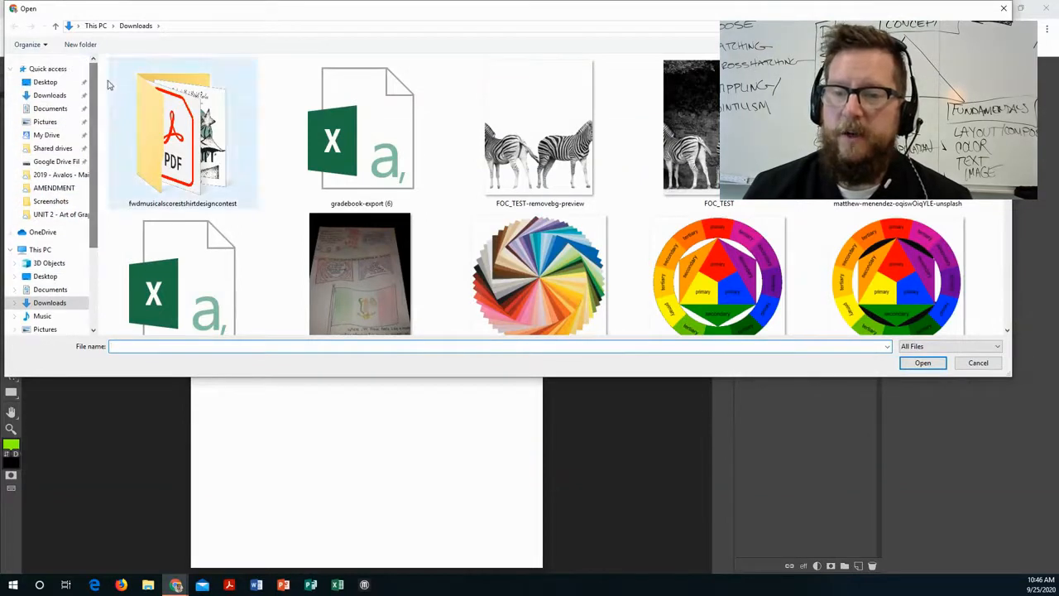
{"action": "left_click", "coordinate": [57, 121]}
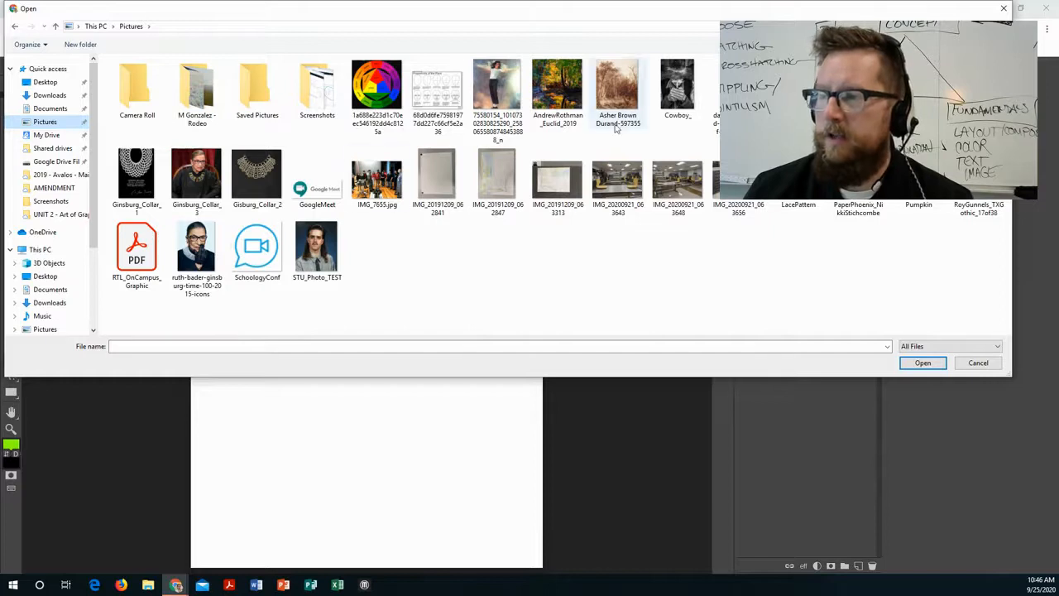
{"action": "left_click", "coordinate": [141, 184]}
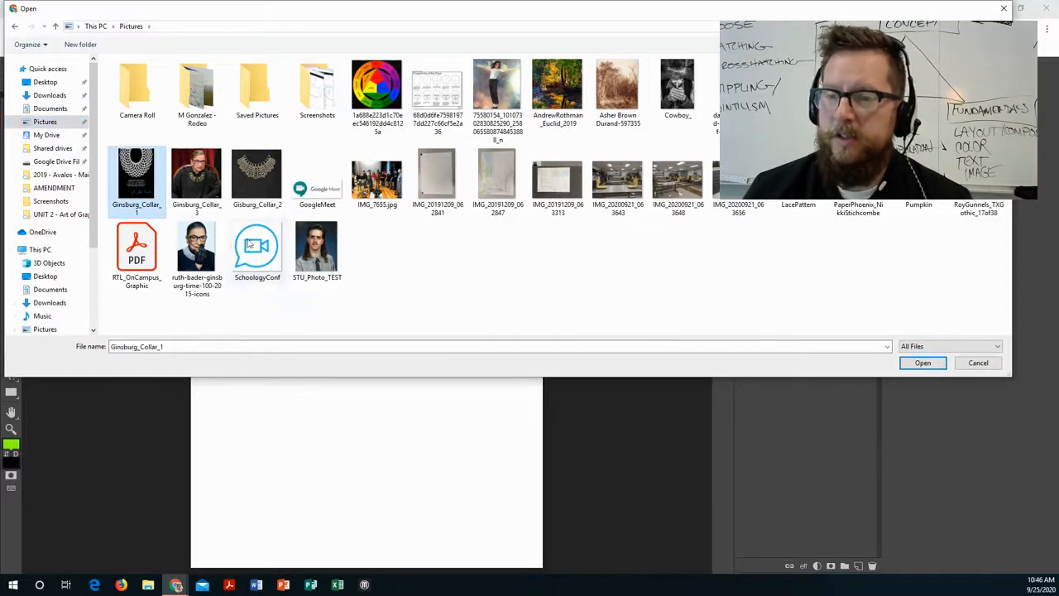
{"action": "left_click", "coordinate": [922, 364]}
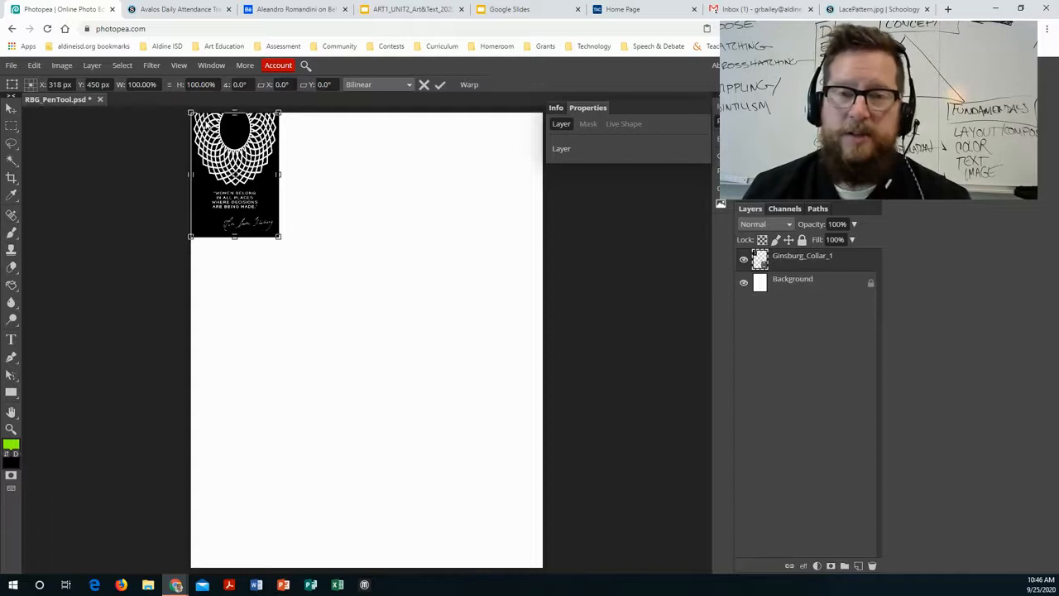
Try to enlarge the placed collar image, cancel the resize and restore the image layer
{"action": "left_click_drag", "start_coordinate": [278, 237], "coordinate": [254, 418]}
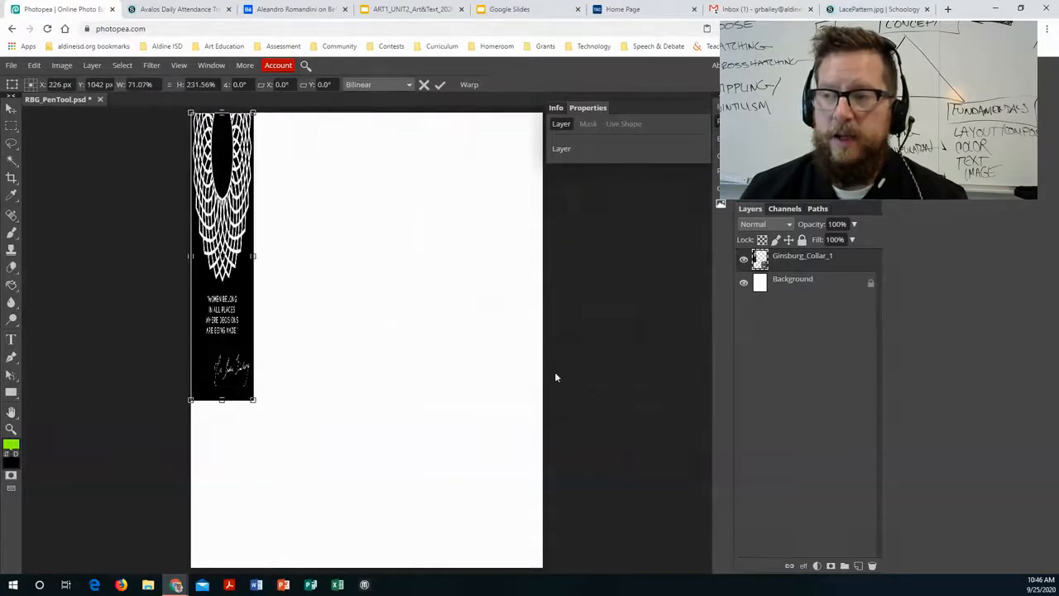
{"action": "key", "text": "Escape"}
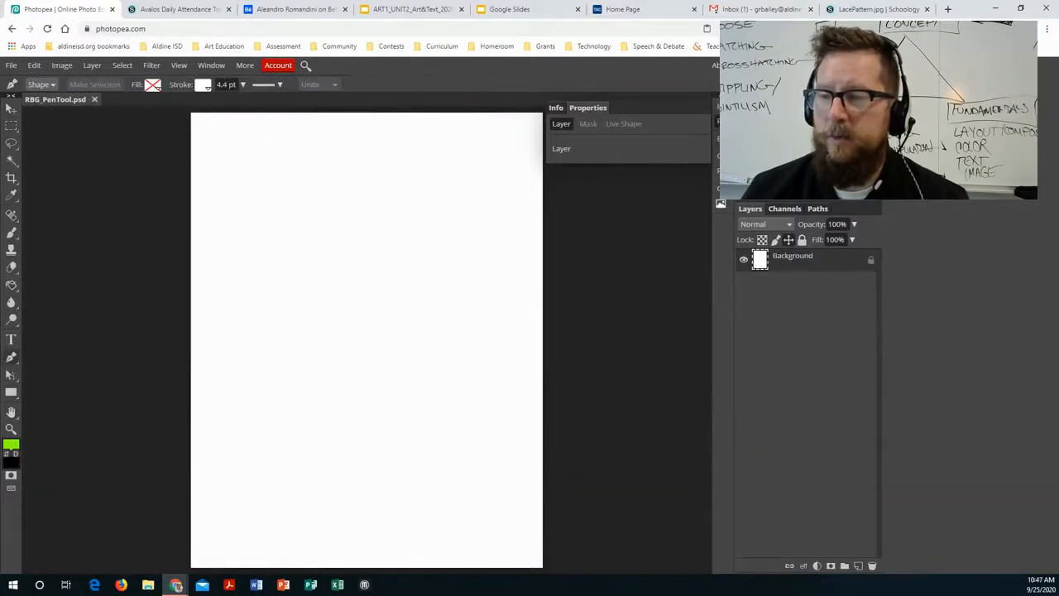
{"action": "key", "text": "ctrl+z"}
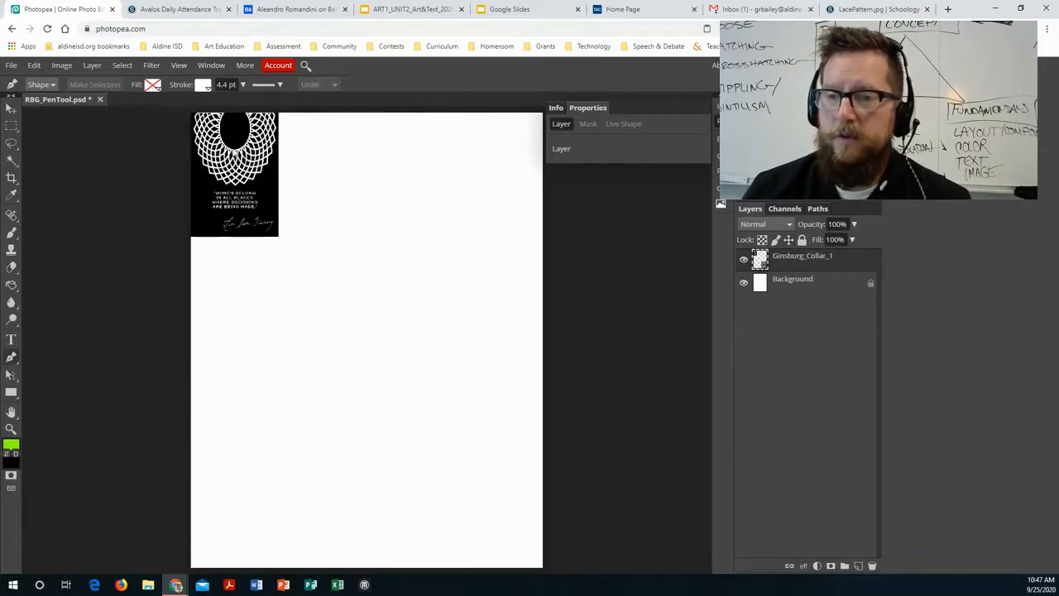
{"action": "left_click", "coordinate": [235, 151]}
{"action": "left_click_drag", "start_coordinate": [230, 181], "coordinate": [161, 180]}
{"action": "key", "text": "ctrl+z"}
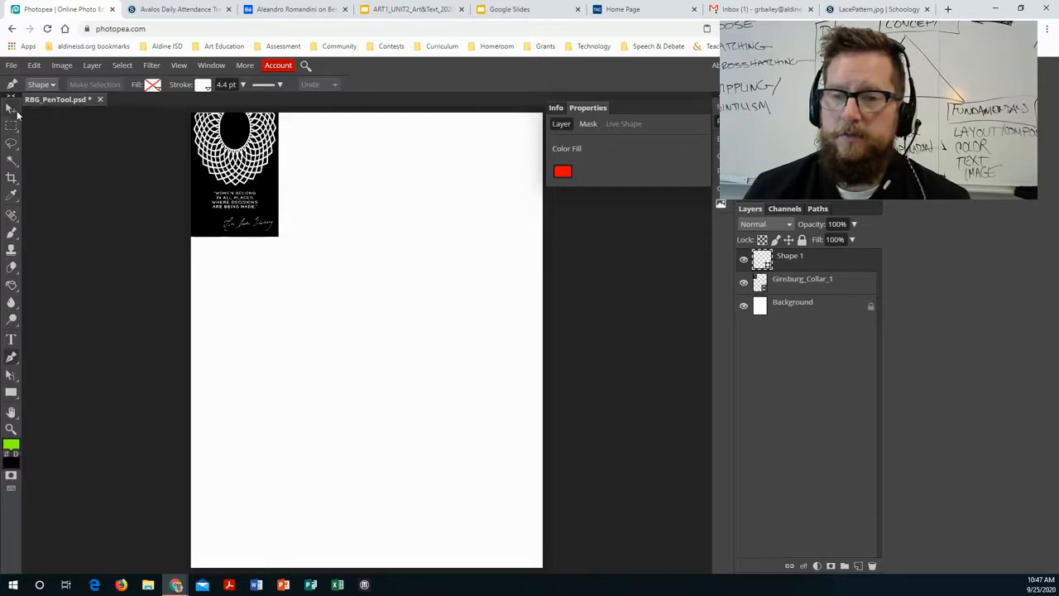
Try to apply Free Transform with the Shape 1 layer selected
{"action": "left_click", "coordinate": [11, 109]}
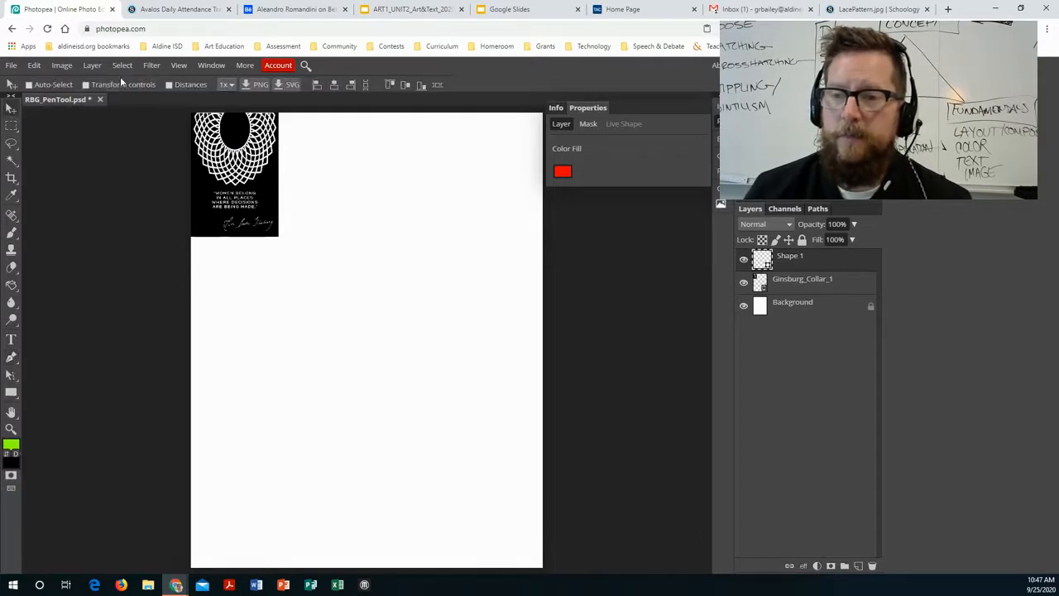
{"action": "left_click", "coordinate": [61, 66]}
{"action": "mouse_move", "coordinate": [119, 212]}
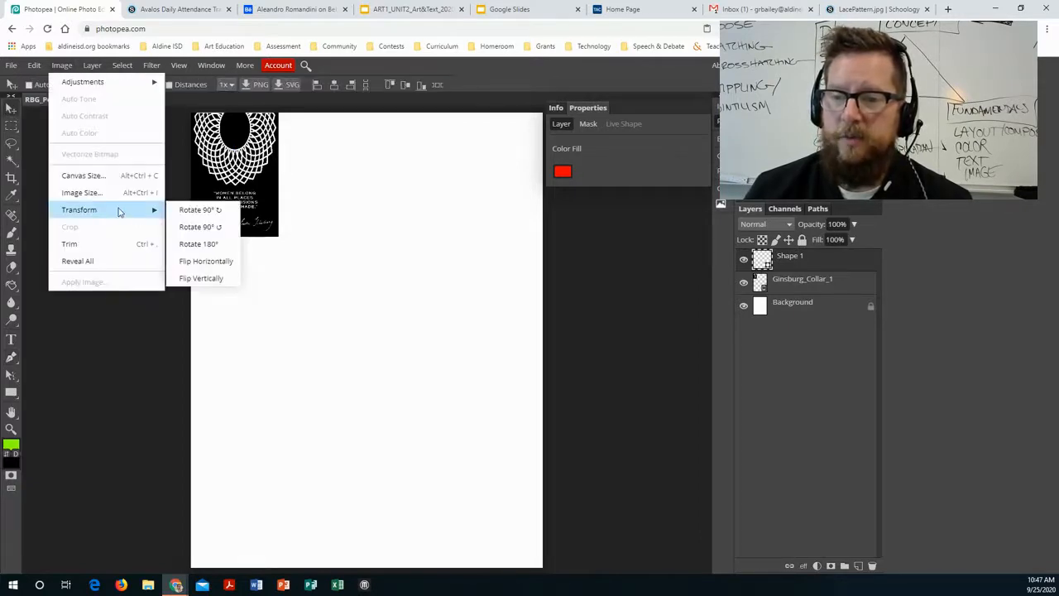
{"action": "mouse_move", "coordinate": [34, 66]}
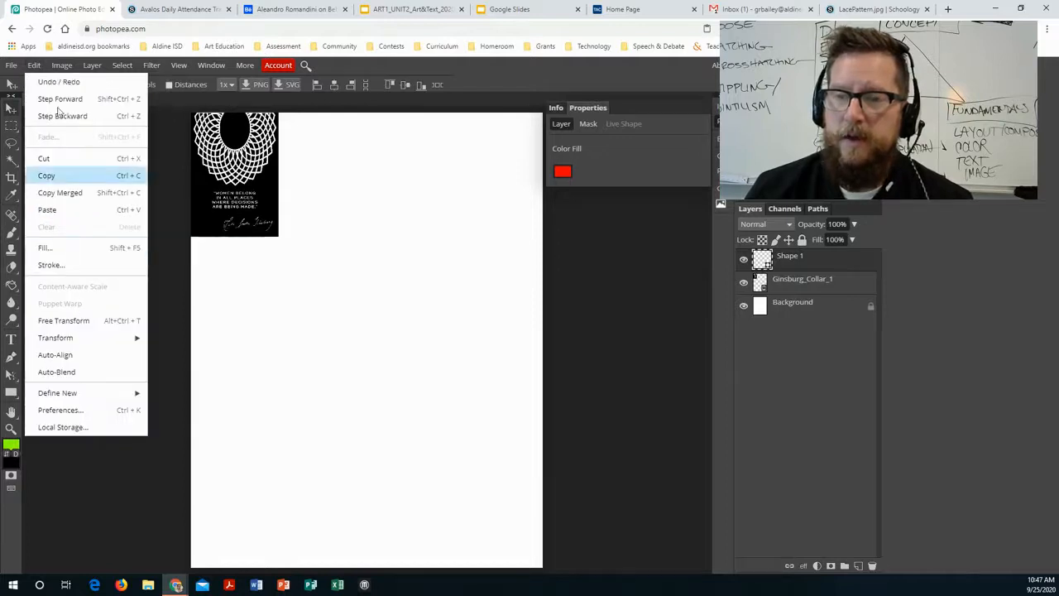
{"action": "left_click", "coordinate": [83, 321]}
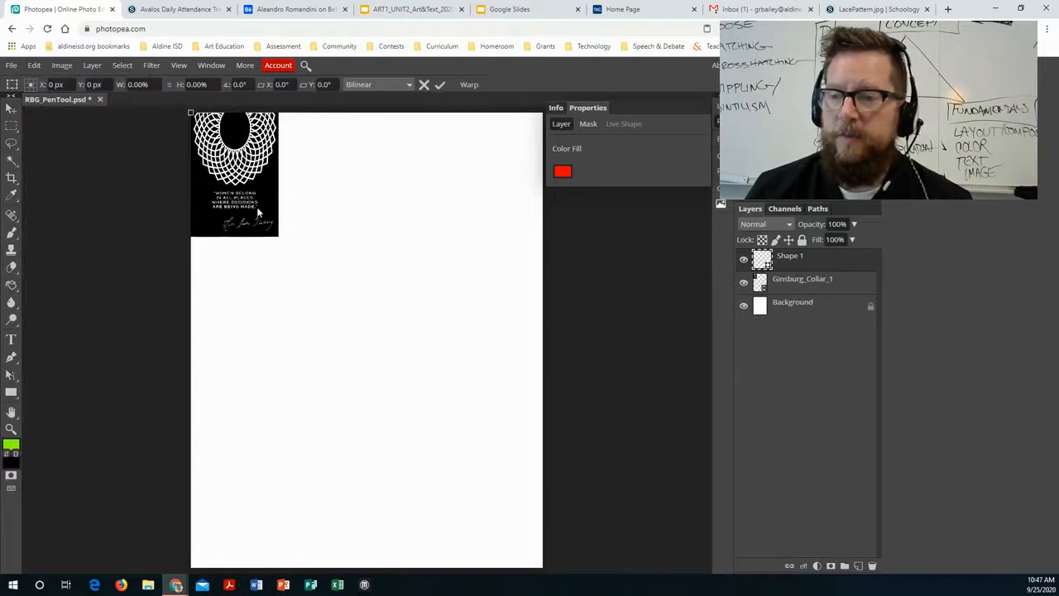
Scale the Ginsburg_Collar_1 layer proportionally to about 401% with Free Transform so it fills the page, and lock the layer
{"action": "left_click", "coordinate": [803, 279]}
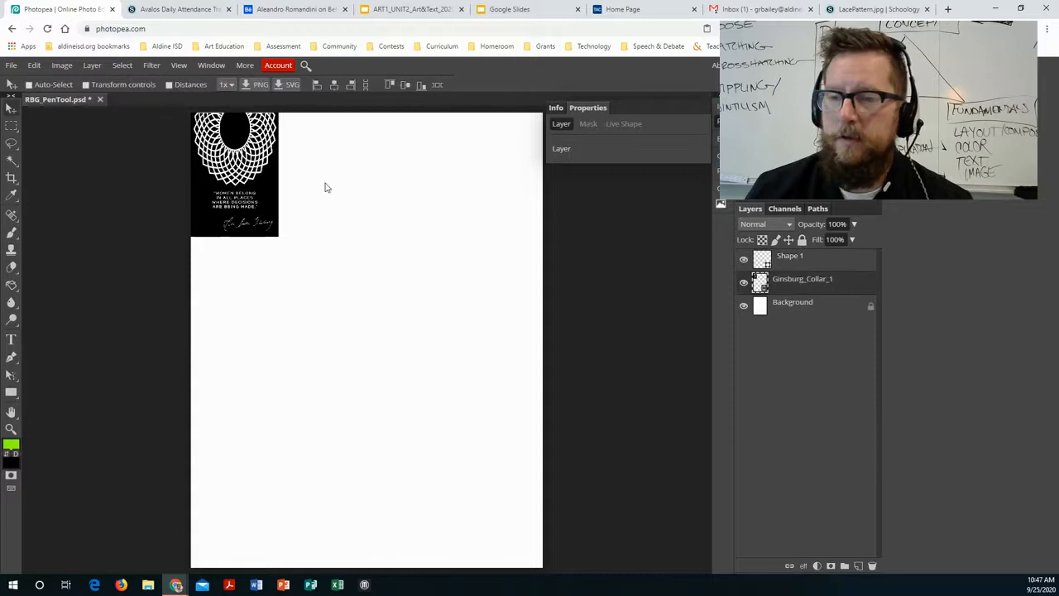
{"action": "left_click", "coordinate": [61, 66]}
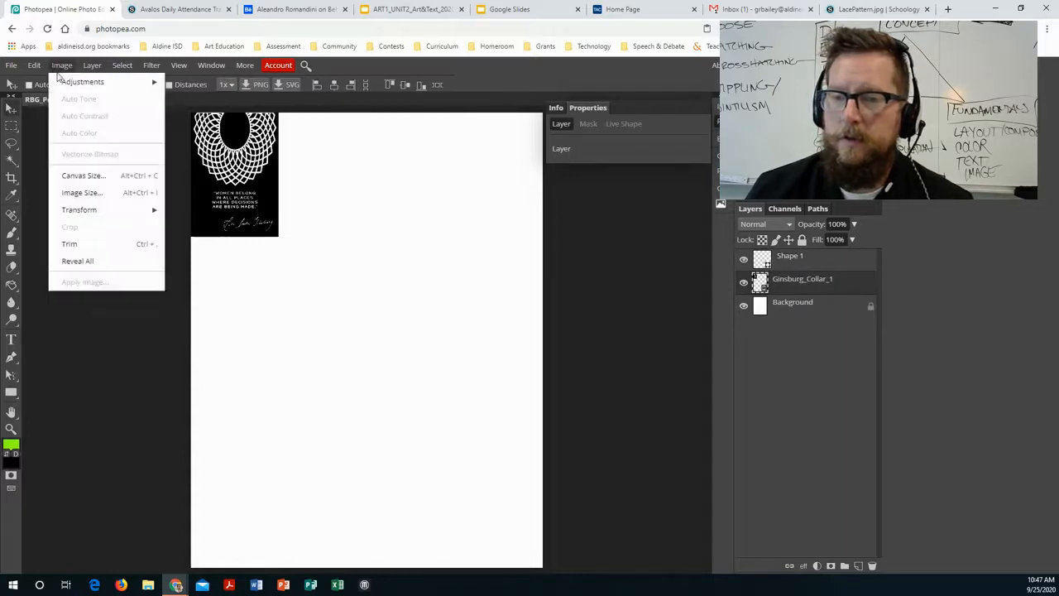
{"action": "mouse_move", "coordinate": [34, 65]}
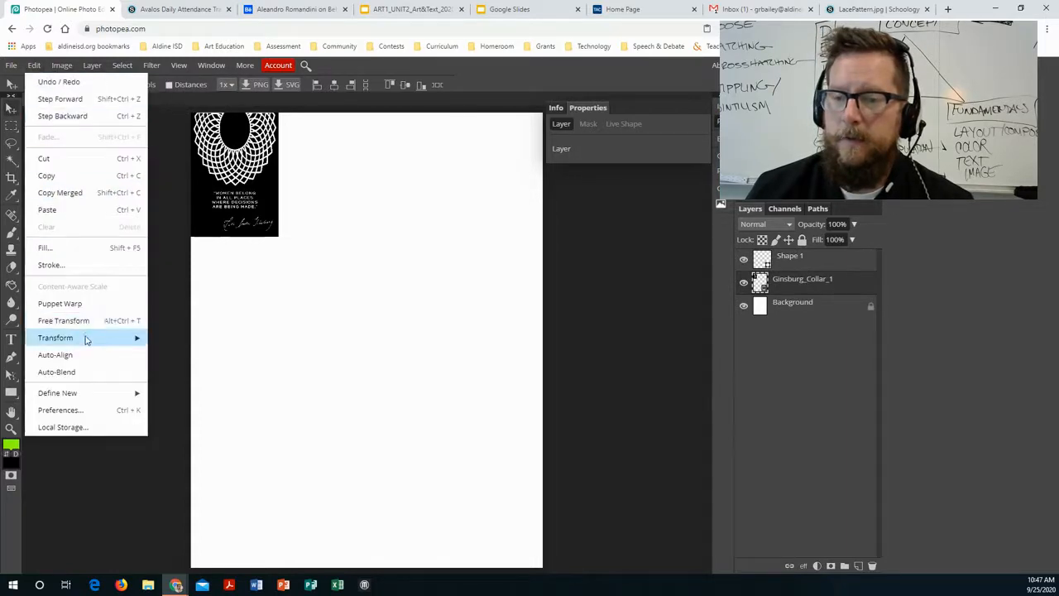
{"action": "left_click", "coordinate": [63, 320]}
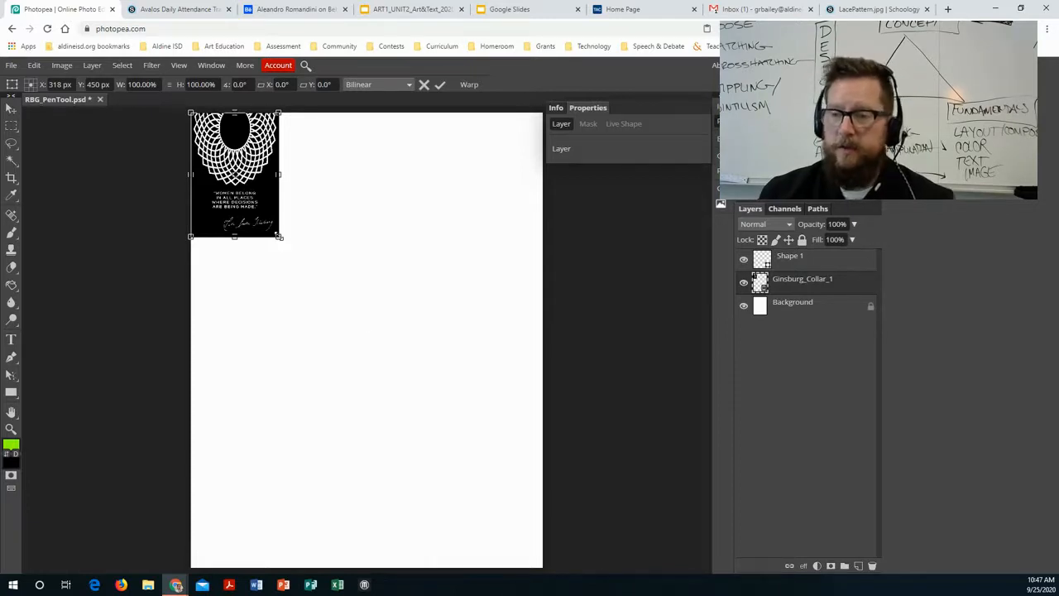
{"action": "left_click_drag", "start_coordinate": [278, 236], "coordinate": [428, 454]}
{"action": "left_click_drag", "start_coordinate": [491, 519], "coordinate": [544, 562]}
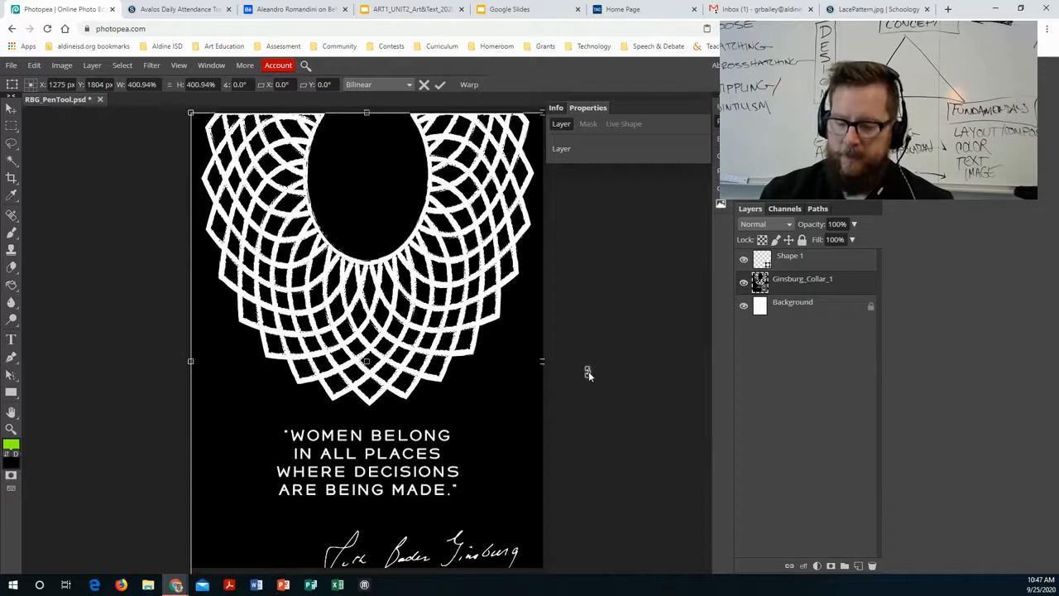
{"action": "key", "text": "Return"}
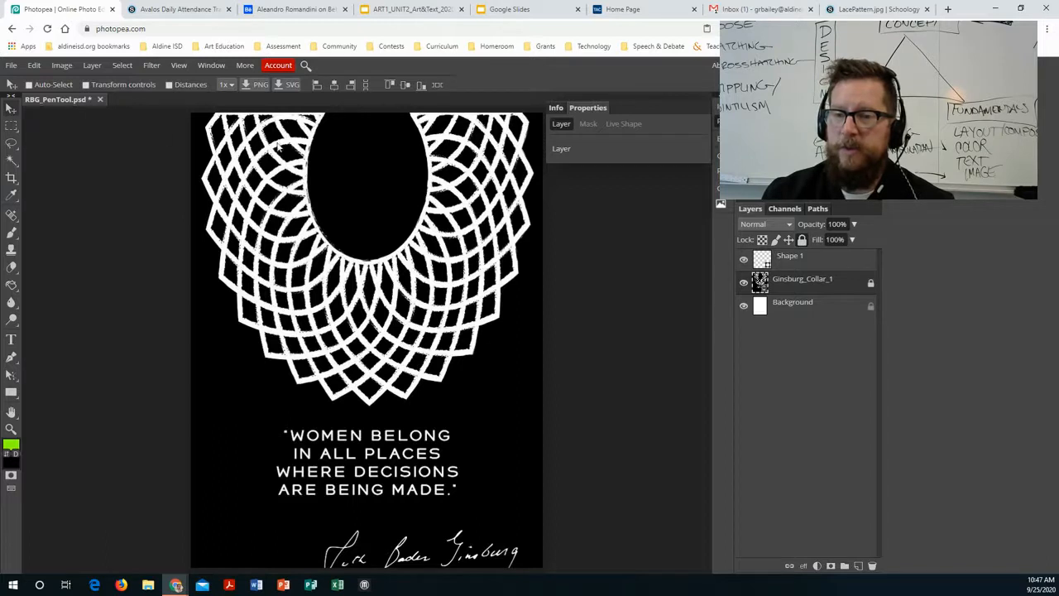
Delete the Shape 1 layer above the collar image
{"action": "left_click", "coordinate": [369, 199]}
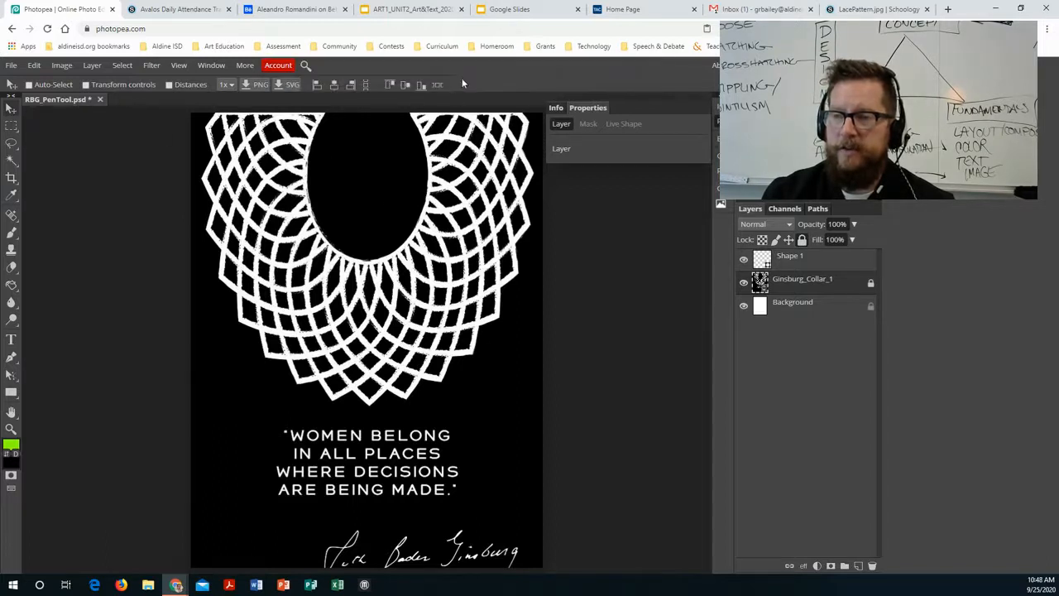
{"action": "left_click", "coordinate": [811, 263]}
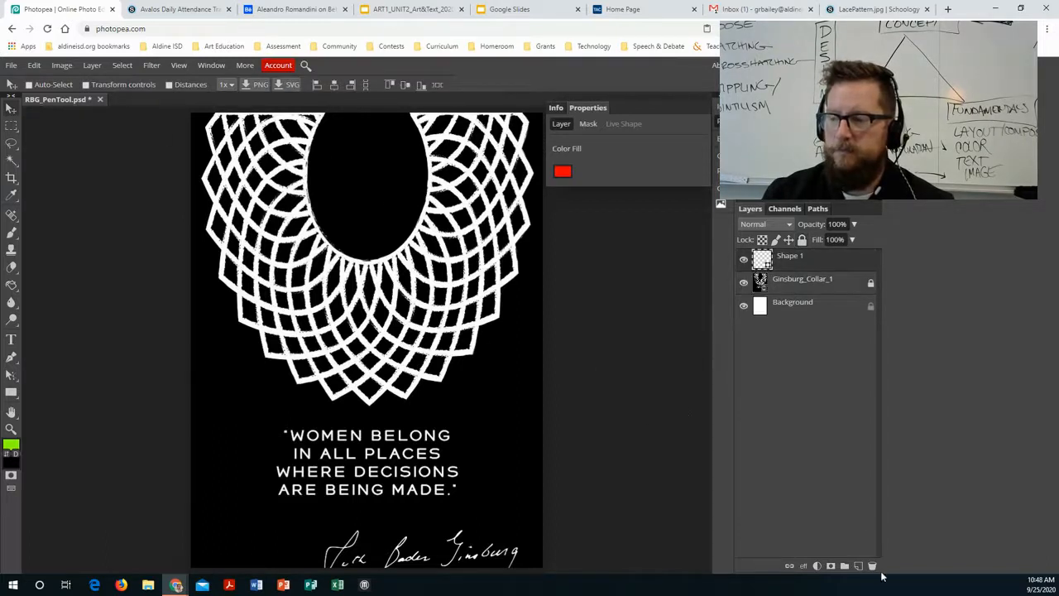
{"action": "left_click", "coordinate": [872, 564]}
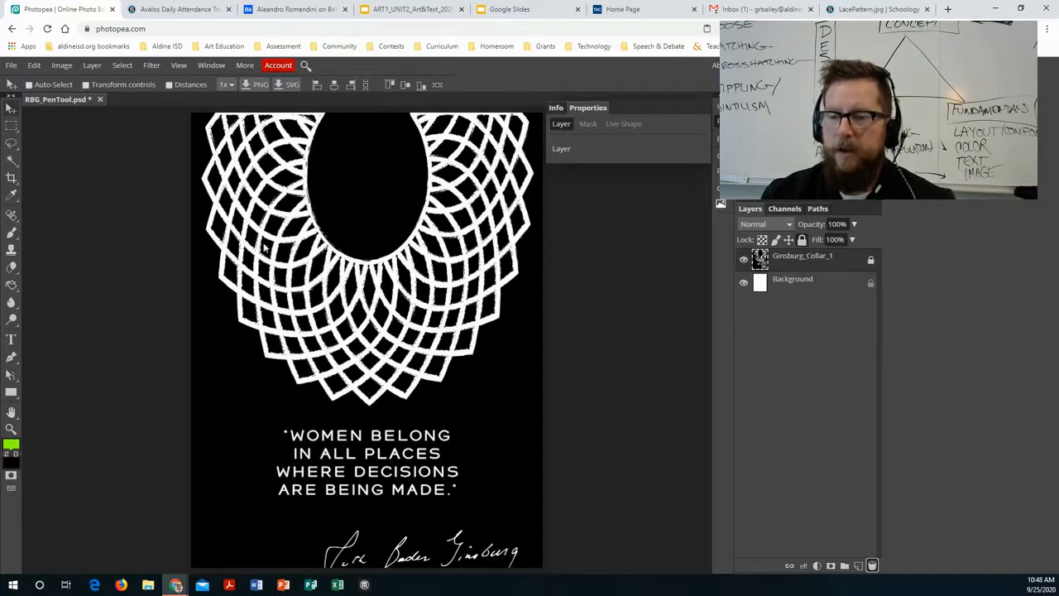
Add two blank layers above the Ginsburg_Collar_1 layer for tracing the lower part of the collar
{"action": "left_click", "coordinate": [10, 429]}
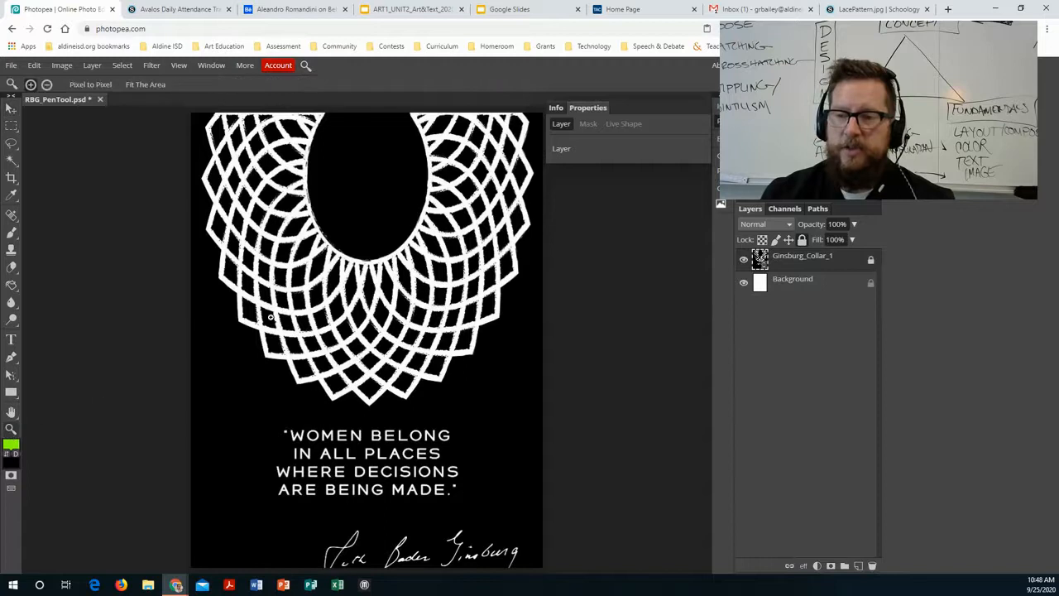
{"action": "left_click", "coordinate": [269, 316]}
{"action": "left_click", "coordinate": [360, 239]}
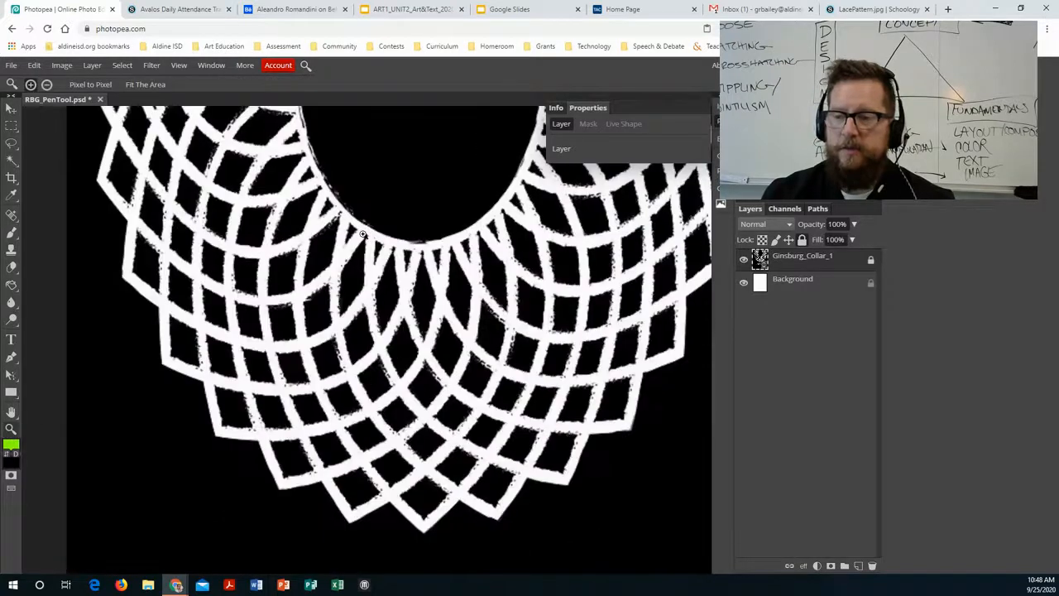
{"action": "left_click", "coordinate": [858, 565]}
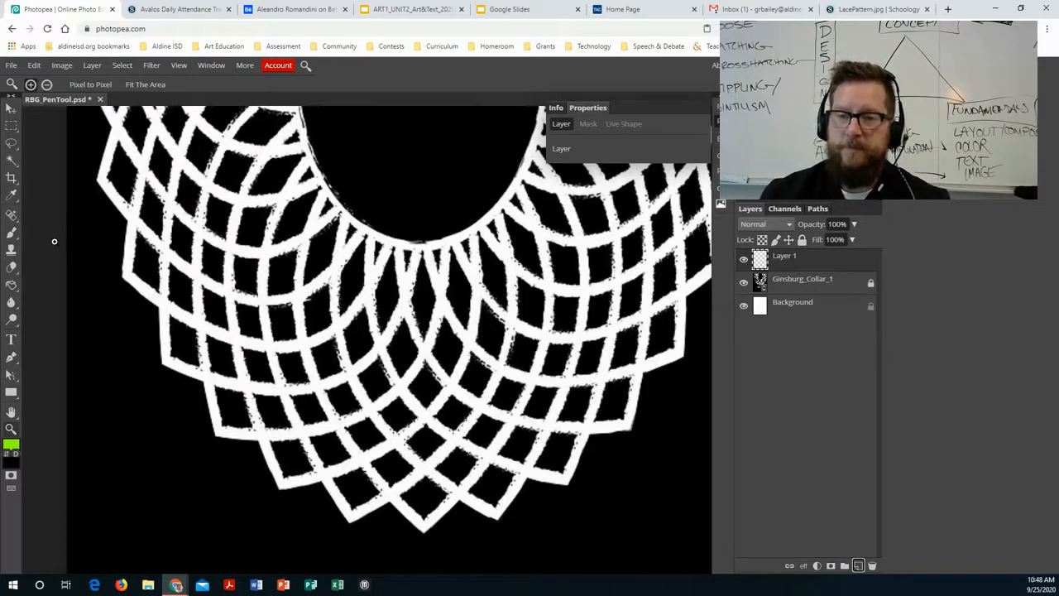
{"action": "left_click", "coordinate": [11, 358]}
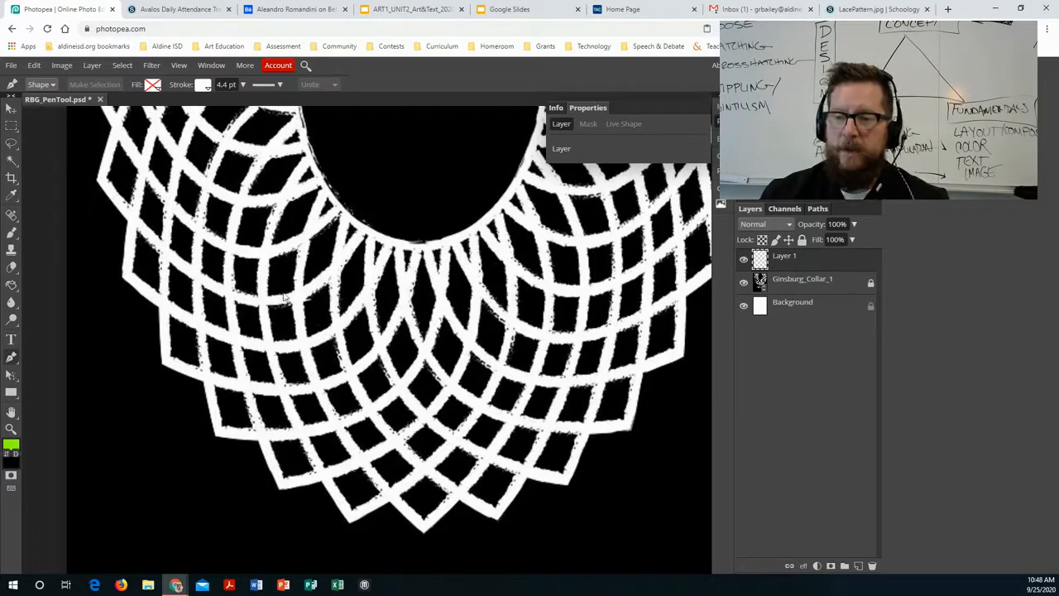
{"action": "left_click", "coordinate": [858, 565]}
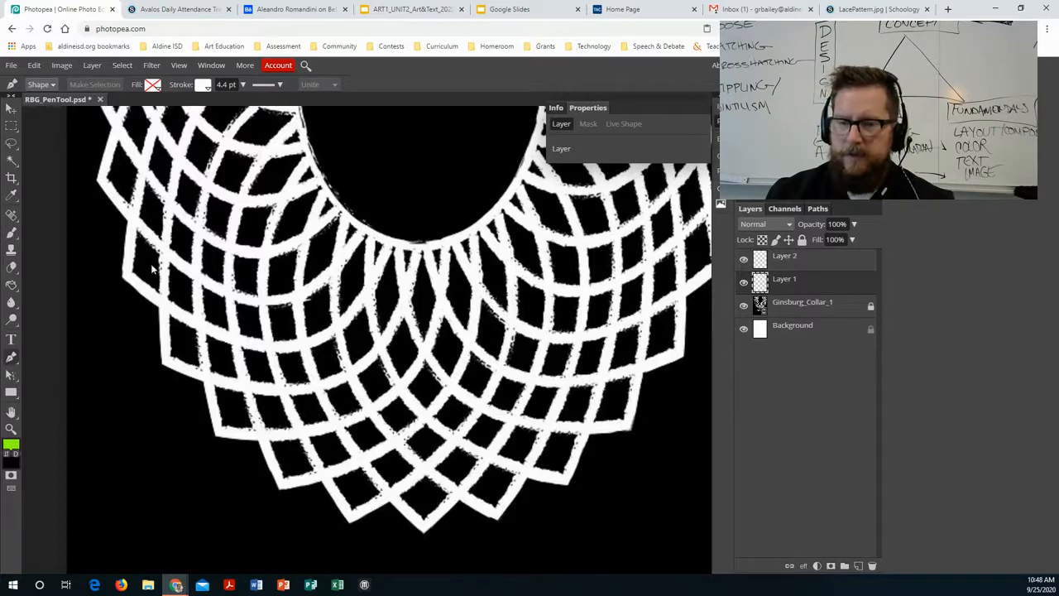
Outline one large petal of the collar with a green brush stroke on Layer 1, and hide that layer in favour of Layer 2
{"action": "left_click", "coordinate": [12, 233]}
{"action": "mouse_move", "coordinate": [341, 213]}
{"action": "left_mouse_down"}
{"action": "mouse_move", "coordinate": [332, 339]}
{"action": "mouse_move", "coordinate": [344, 376]}
{"action": "mouse_move", "coordinate": [424, 466]}
{"action": "mouse_move", "coordinate": [494, 510]}
{"action": "mouse_move", "coordinate": [542, 451]}
{"action": "mouse_move", "coordinate": [578, 338]}
{"action": "mouse_move", "coordinate": [583, 261]}
{"action": "mouse_move", "coordinate": [551, 189]}
{"action": "mouse_move", "coordinate": [533, 157]}
{"action": "mouse_move", "coordinate": [509, 203]}
{"action": "mouse_move", "coordinate": [452, 241]}
{"action": "mouse_move", "coordinate": [389, 246]}
{"action": "mouse_move", "coordinate": [339, 213]}
{"action": "left_mouse_up"}
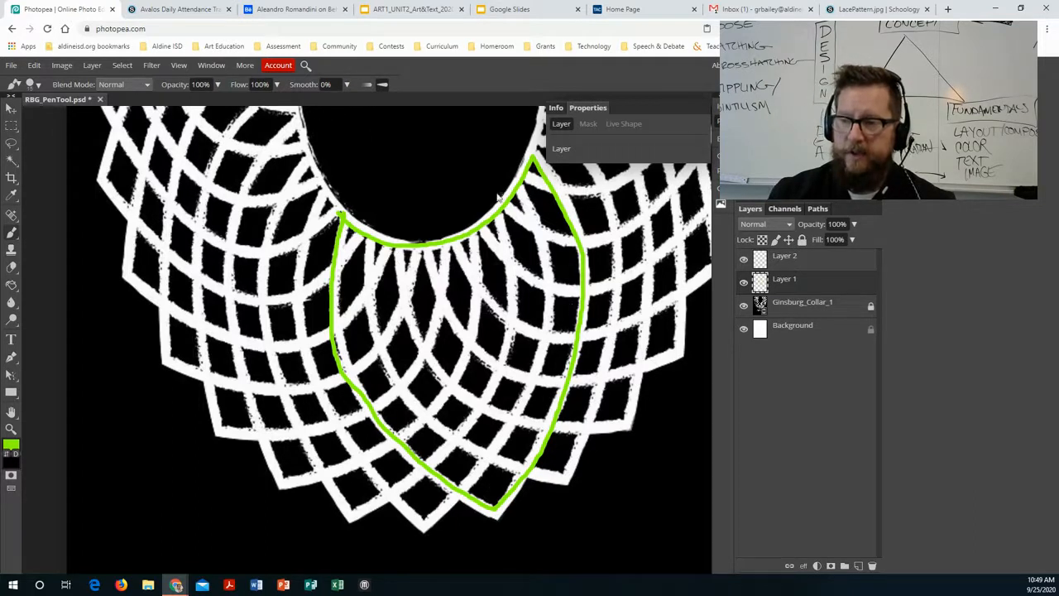
{"action": "left_click", "coordinate": [743, 282]}
{"action": "left_click", "coordinate": [808, 260]}
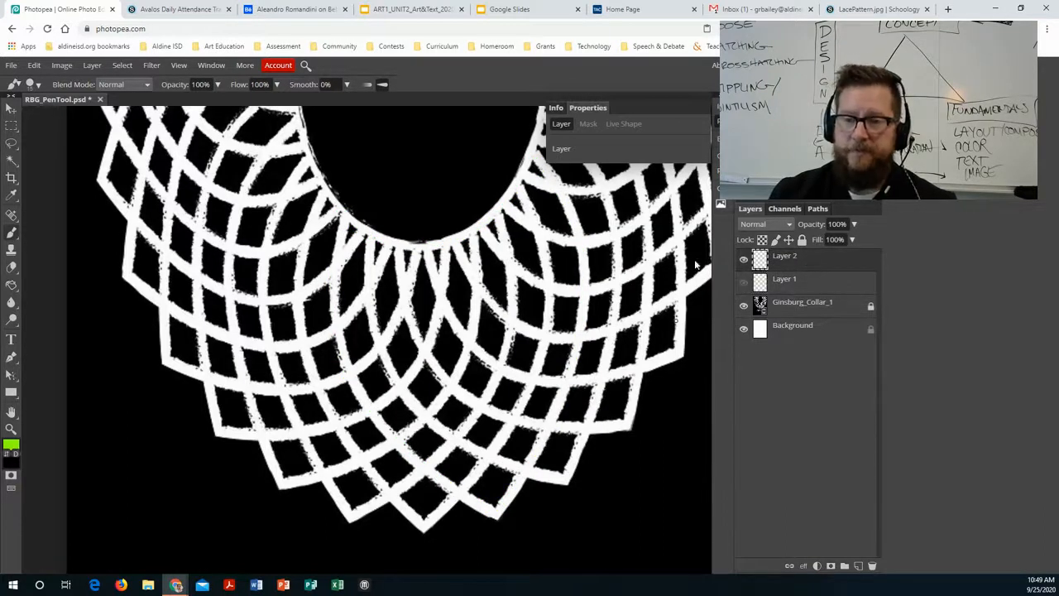
Activate the Pen tool in Shape mode and try out the pattern and solid red fill types
{"action": "left_click", "coordinate": [11, 359]}
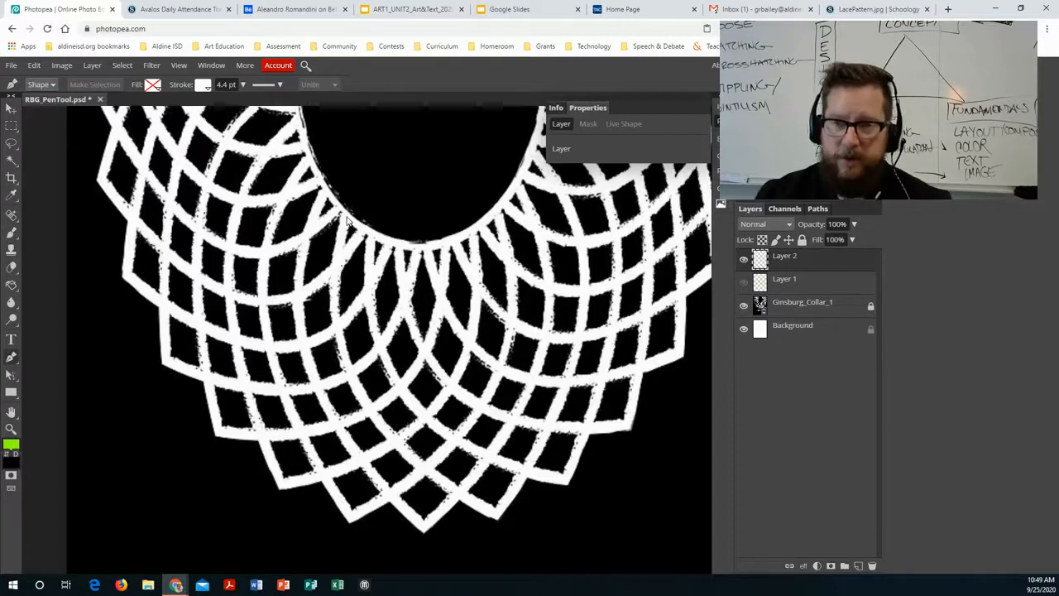
{"action": "left_click", "coordinate": [153, 86]}
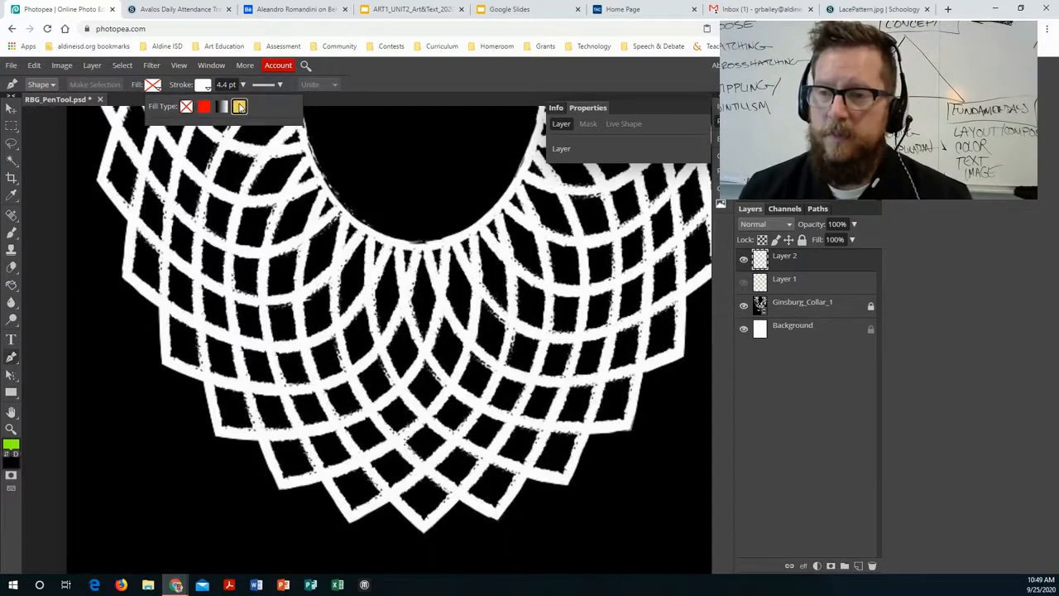
{"action": "left_click", "coordinate": [239, 107]}
{"action": "left_click", "coordinate": [206, 107]}
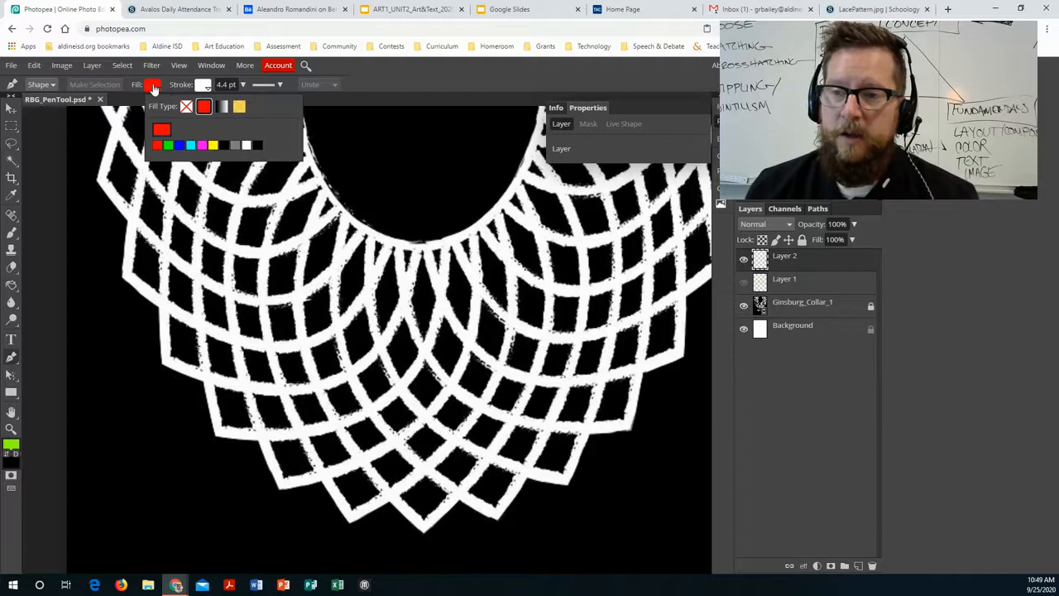
Try to trace the petal on Layer 2 with an unfilled curved path from the neckline through its lower tip back to the neckline
{"action": "left_click", "coordinate": [343, 221]}
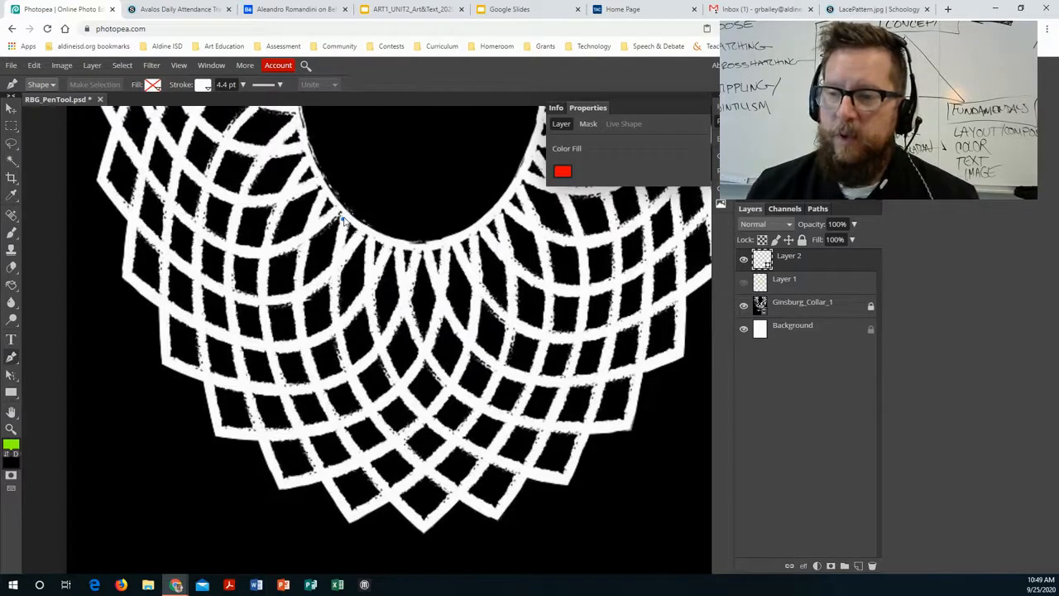
{"action": "left_click", "coordinate": [496, 515]}
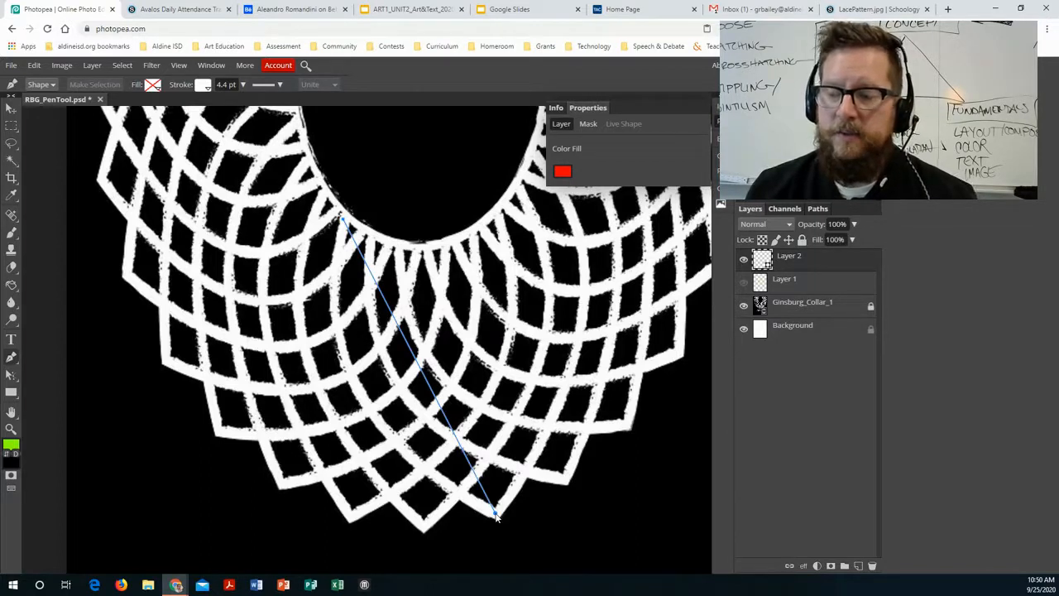
{"action": "left_click_drag", "start_coordinate": [495, 515], "coordinate": [694, 544]}
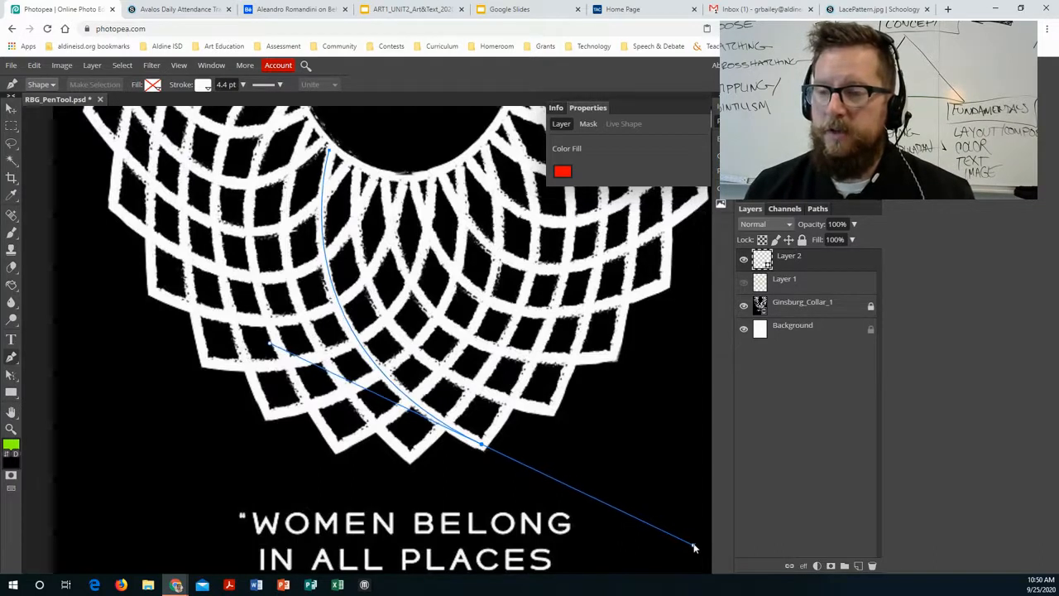
{"action": "left_click_drag", "start_coordinate": [693, 547], "coordinate": [566, 402]}
{"action": "left_click_drag", "start_coordinate": [566, 424], "coordinate": [521, 461]}
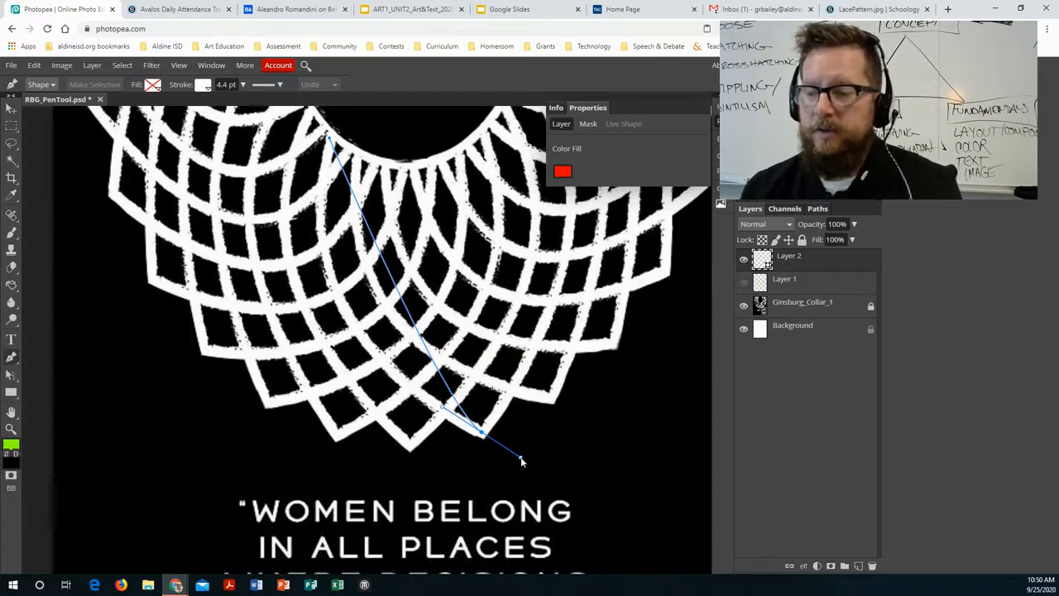
{"action": "left_click", "coordinate": [478, 431]}
{"action": "left_click_drag", "start_coordinate": [478, 431], "coordinate": [699, 546]}
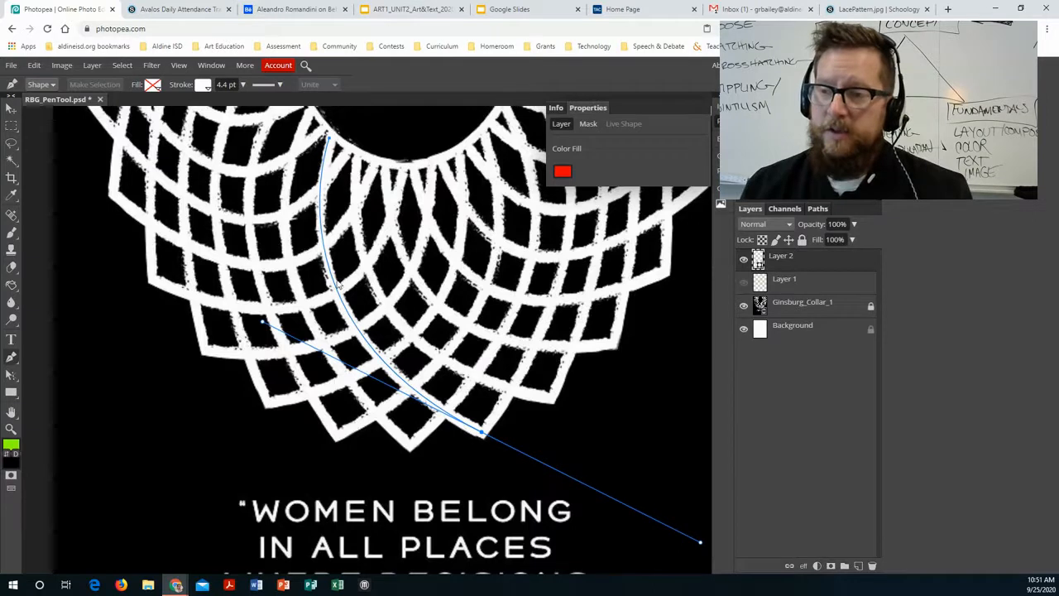
{"action": "scroll", "coordinate": [534, 196], "scroll_direction": "up", "scroll_amount": 1}
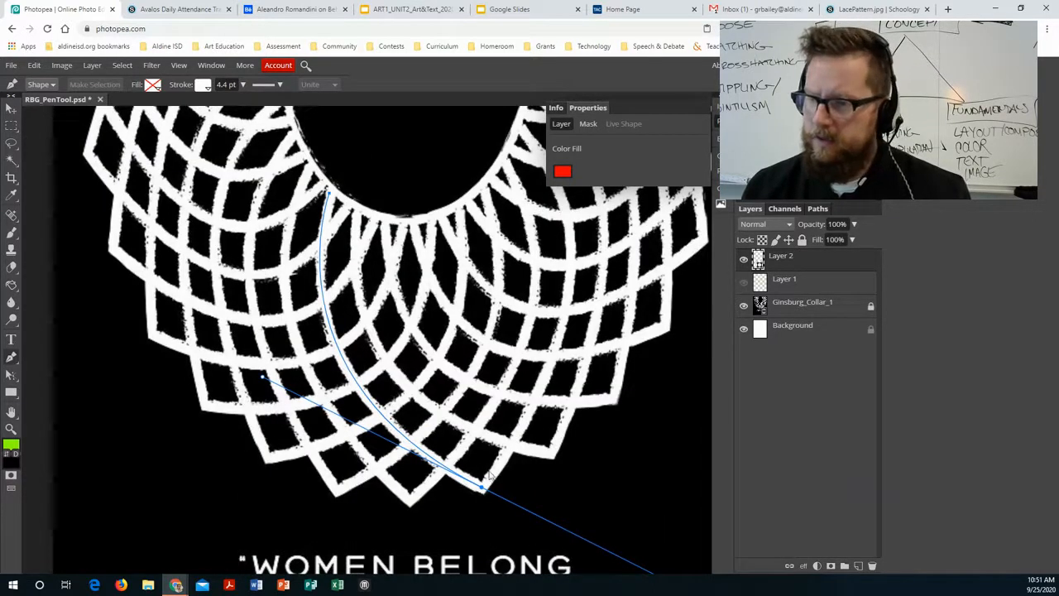
{"action": "left_click", "coordinate": [523, 131]}
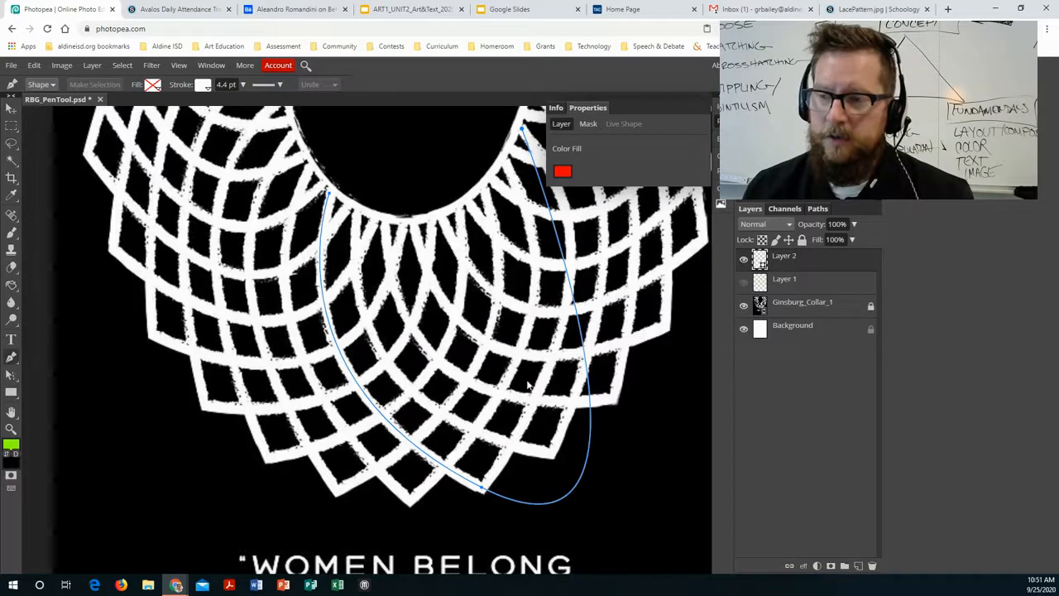
Place extra curved pen points around the collar to try out the handles, and delete the whole path
{"action": "left_click", "coordinate": [175, 283]}
{"action": "left_click_drag", "start_coordinate": [245, 403], "coordinate": [323, 521]}
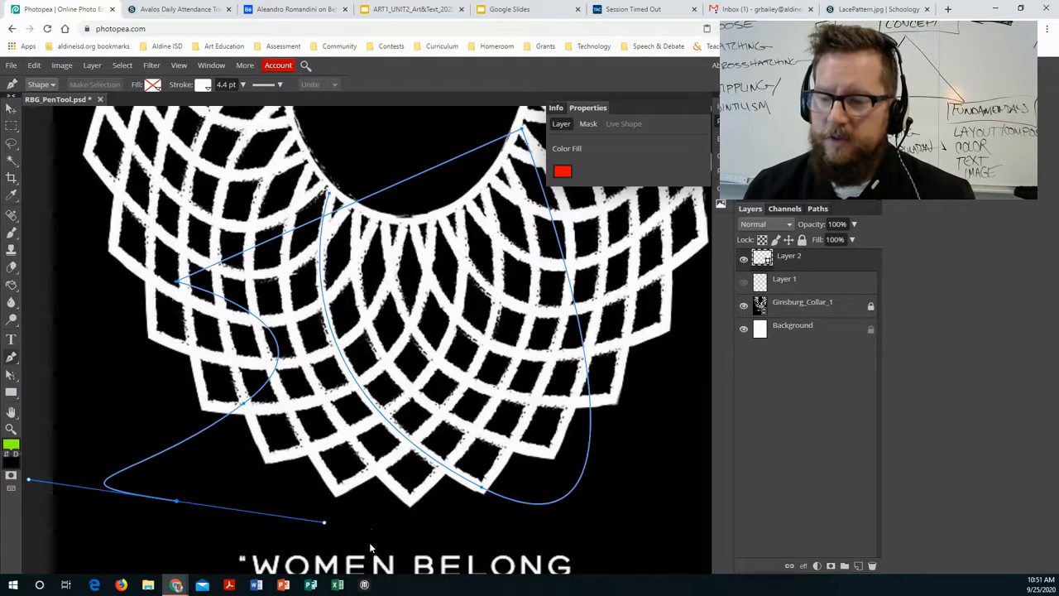
{"action": "left_click_drag", "start_coordinate": [410, 548], "coordinate": [523, 468]}
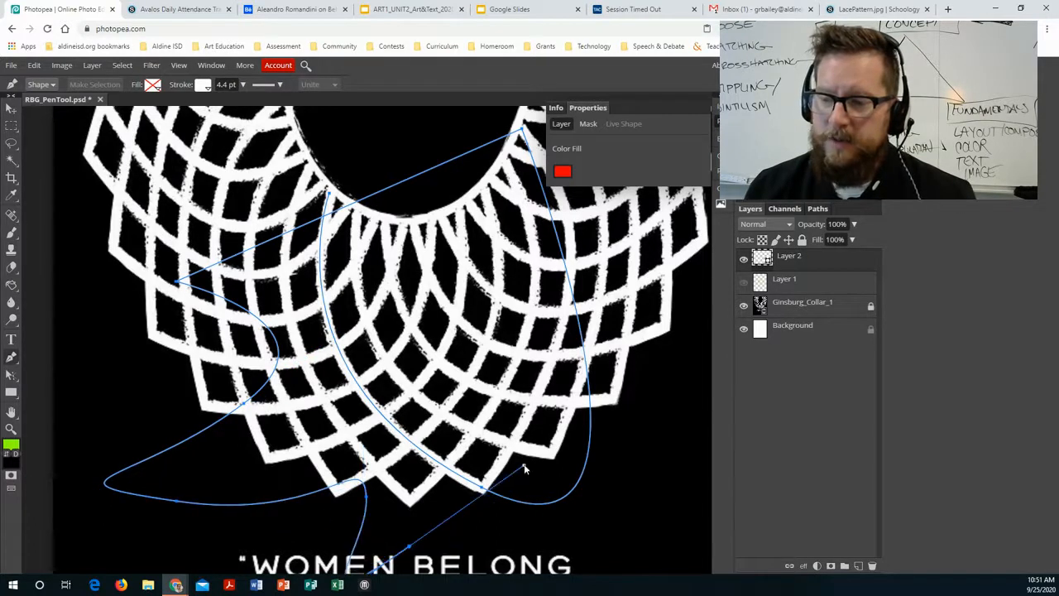
{"action": "left_click_drag", "start_coordinate": [628, 505], "coordinate": [654, 448]}
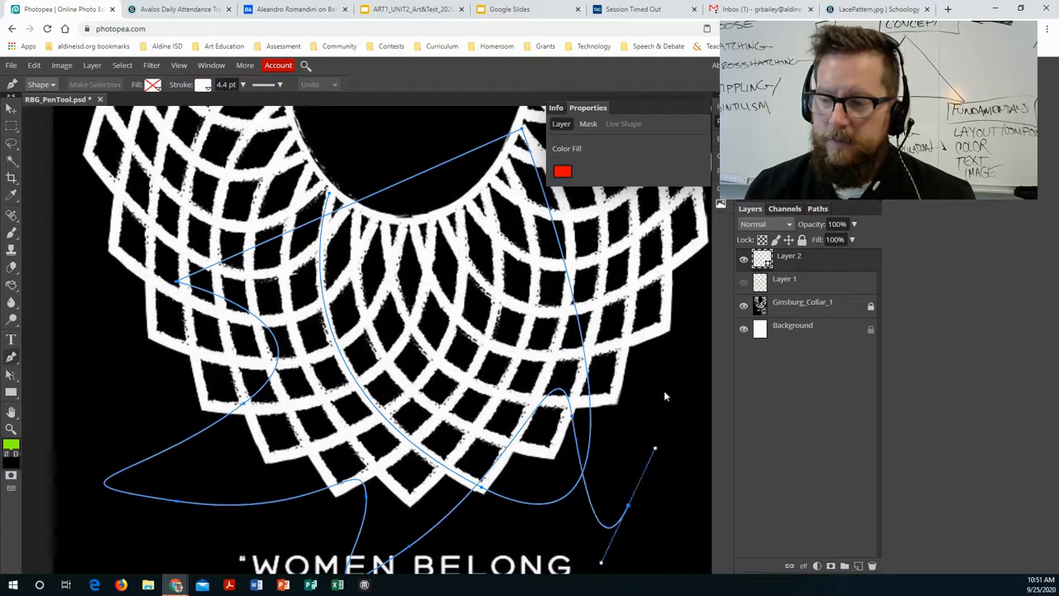
{"action": "left_click_drag", "start_coordinate": [640, 340], "coordinate": [666, 360]}
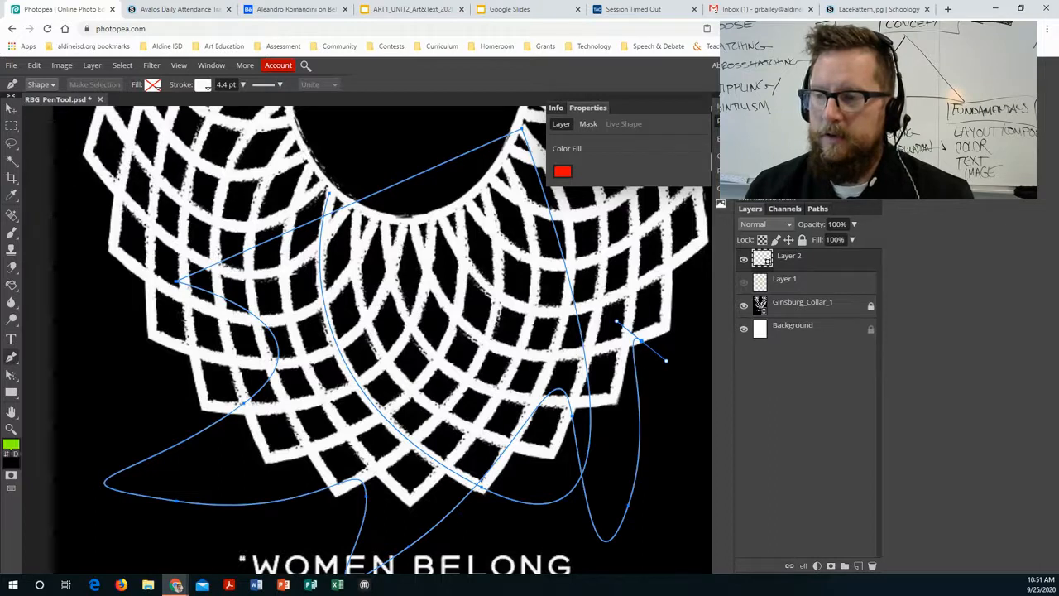
{"action": "key", "text": "Delete"}
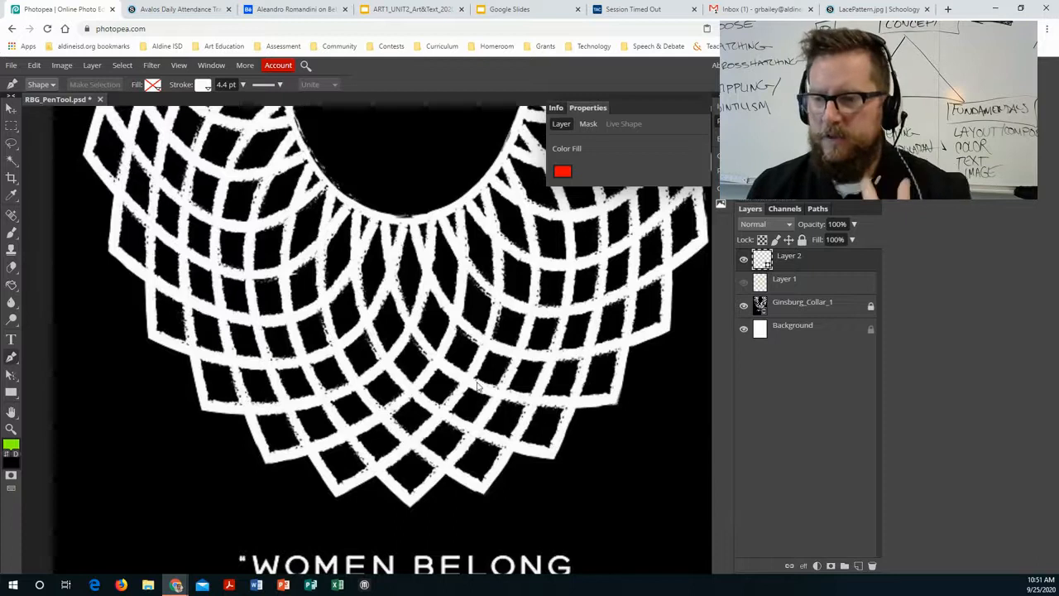
Draw a new pen path from the neckline to the petal's lower tip, adjusting the handles so the curve follows the petal's left edge
{"action": "left_click", "coordinate": [331, 191]}
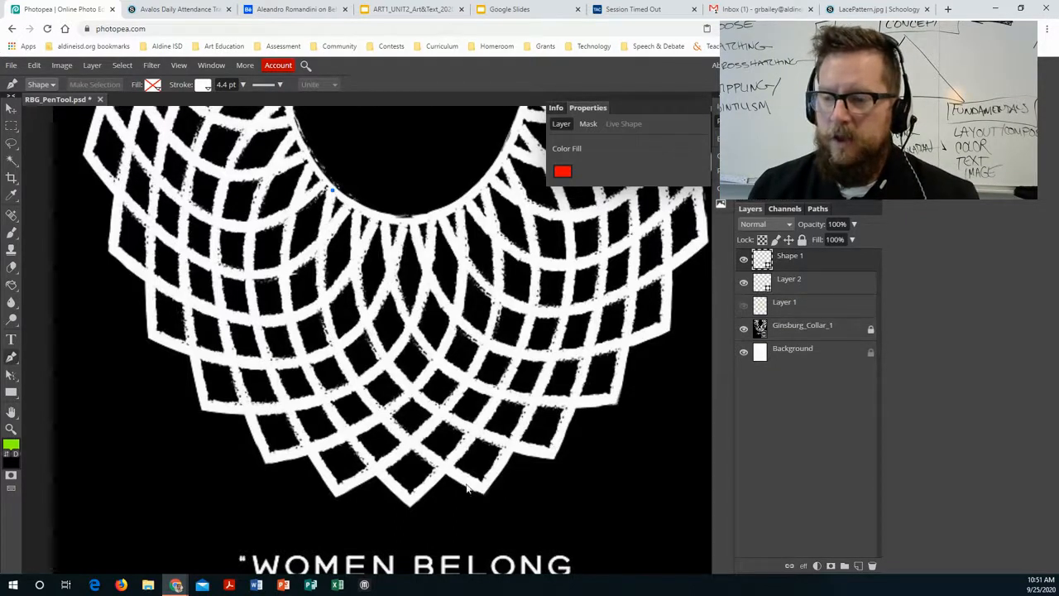
{"action": "left_click_drag", "start_coordinate": [483, 490], "coordinate": [688, 547]}
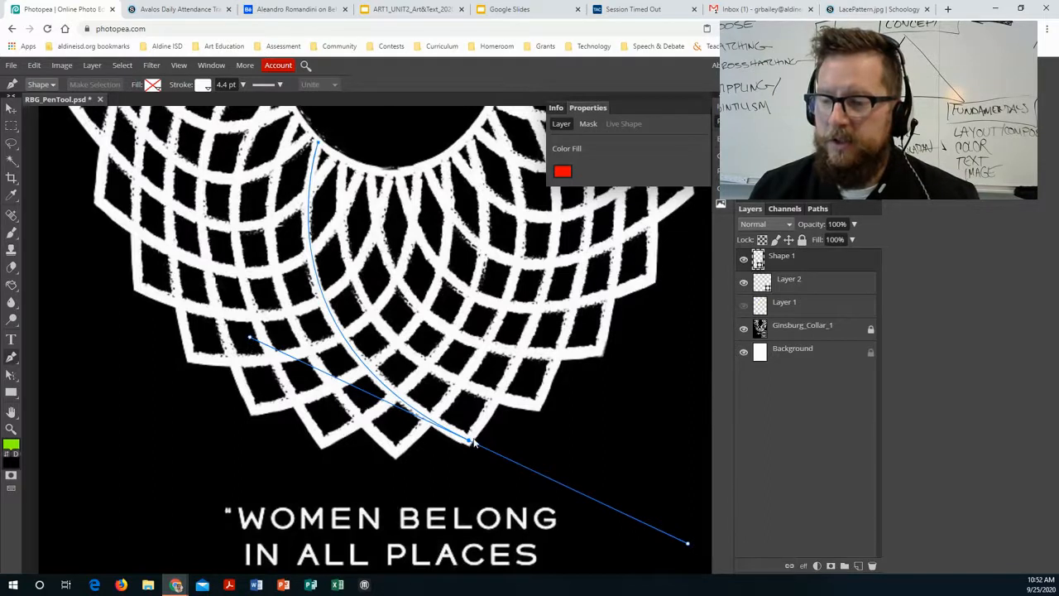
{"action": "mouse_move", "coordinate": [469, 442]}
{"action": "left_mouse_down"}
{"action": "mouse_move", "coordinate": [497, 422]}
{"action": "mouse_move", "coordinate": [484, 403]}
{"action": "mouse_move", "coordinate": [504, 379]}
{"action": "mouse_move", "coordinate": [450, 462]}
{"action": "mouse_move", "coordinate": [469, 444]}
{"action": "left_mouse_up"}
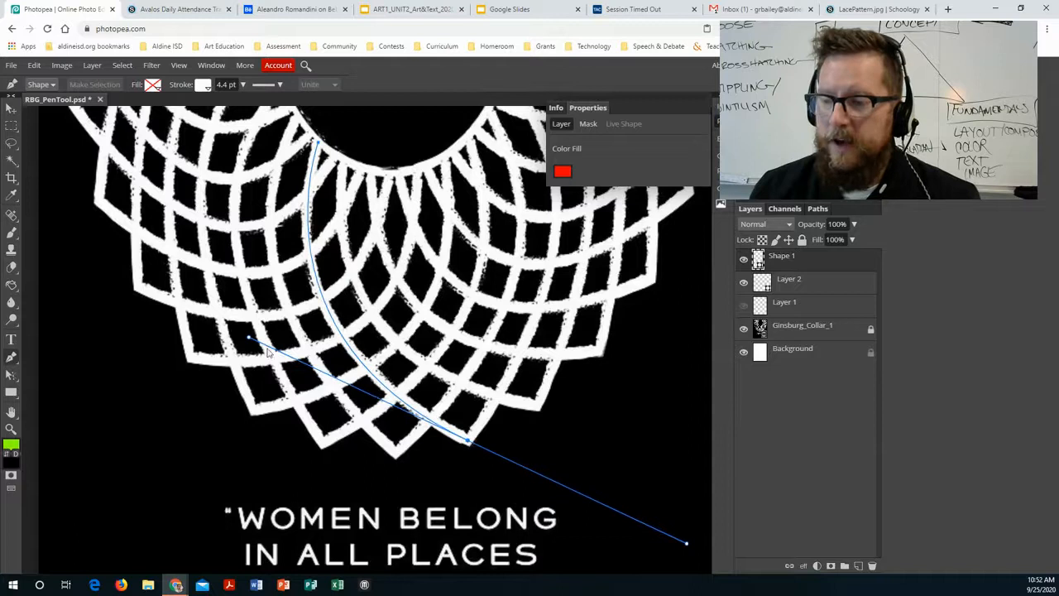
{"action": "left_click_drag", "start_coordinate": [250, 340], "coordinate": [268, 395]}
{"action": "left_click_drag", "start_coordinate": [269, 447], "coordinate": [248, 338]}
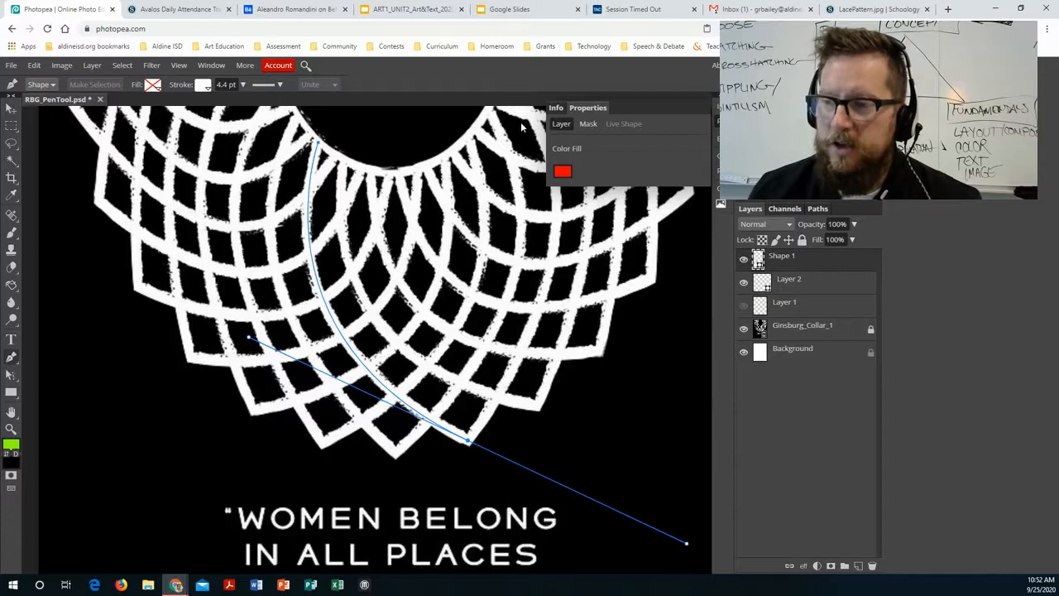
Collapse the outgoing handle at the petal's lower tip and draw a curved segment up along the right edge to the neckline
{"action": "left_click_drag", "start_coordinate": [686, 545], "coordinate": [468, 445]}
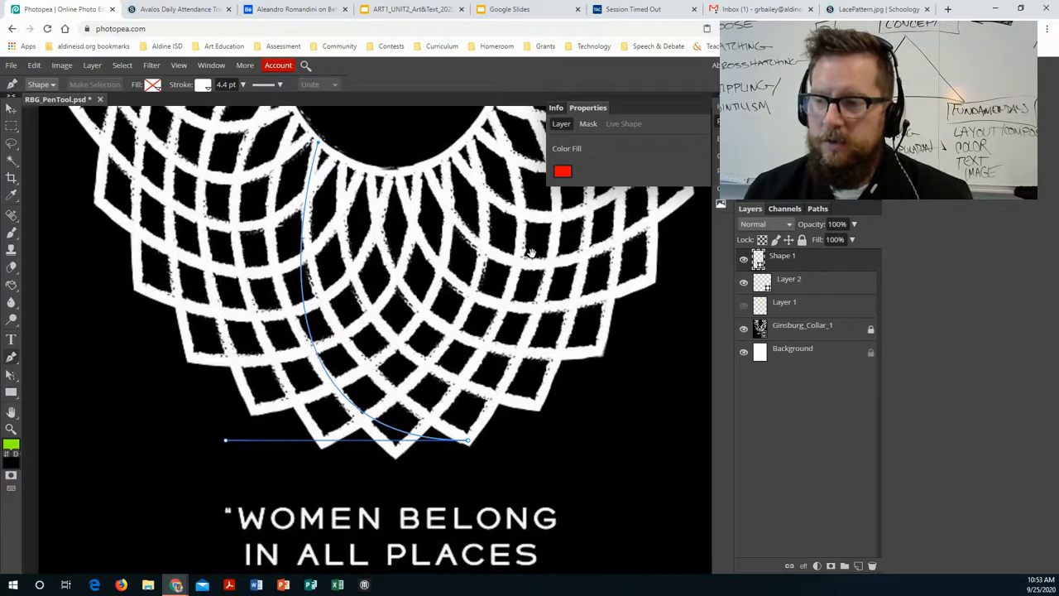
{"action": "left_click_drag", "start_coordinate": [539, 249], "coordinate": [471, 296]}
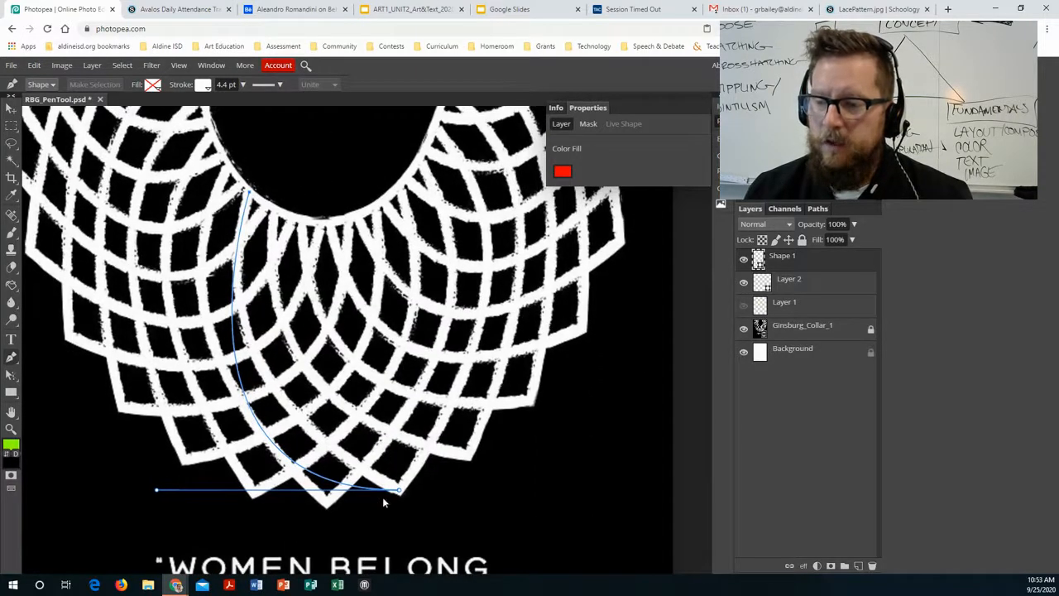
{"action": "left_click", "coordinate": [435, 129]}
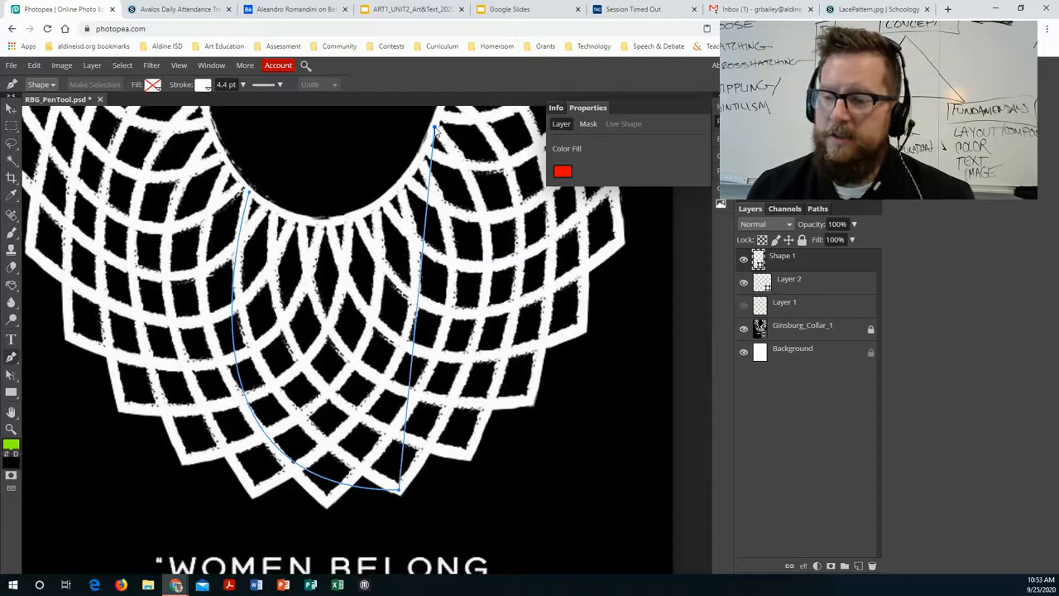
{"action": "left_click_drag", "start_coordinate": [434, 129], "coordinate": [316, 140]}
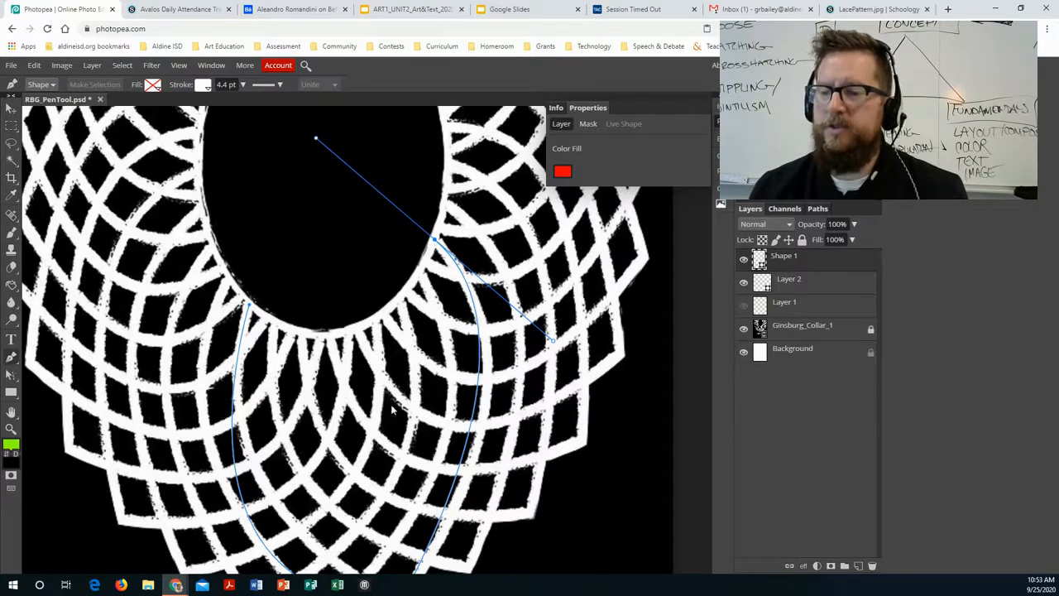
Adjust the handle of the path's right neckline point so the curve follows the petal's right edge
{"action": "left_click", "coordinate": [12, 430]}
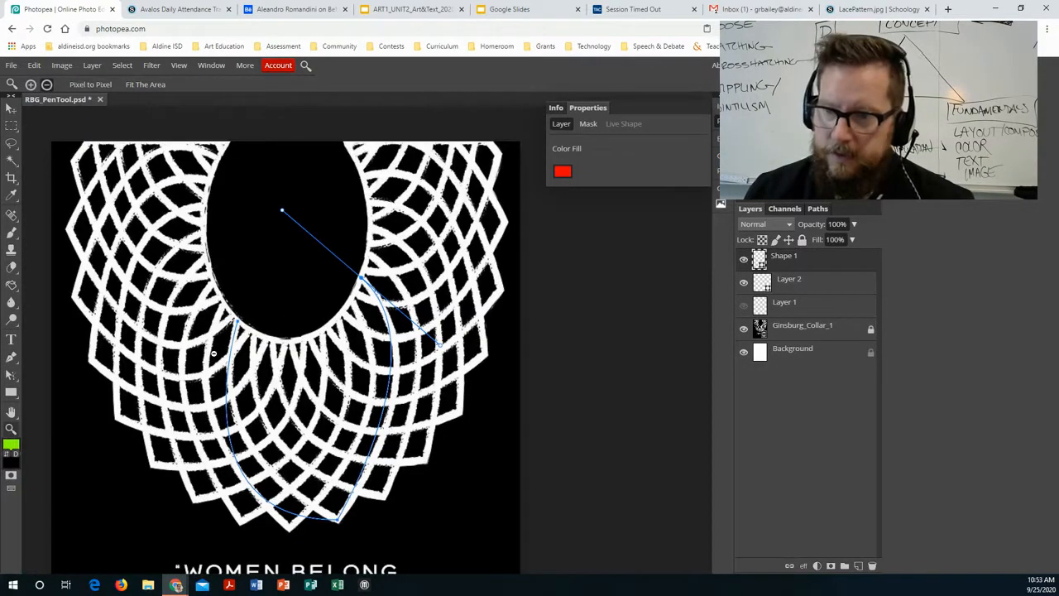
{"action": "left_click", "coordinate": [214, 355], "text": "alt"}
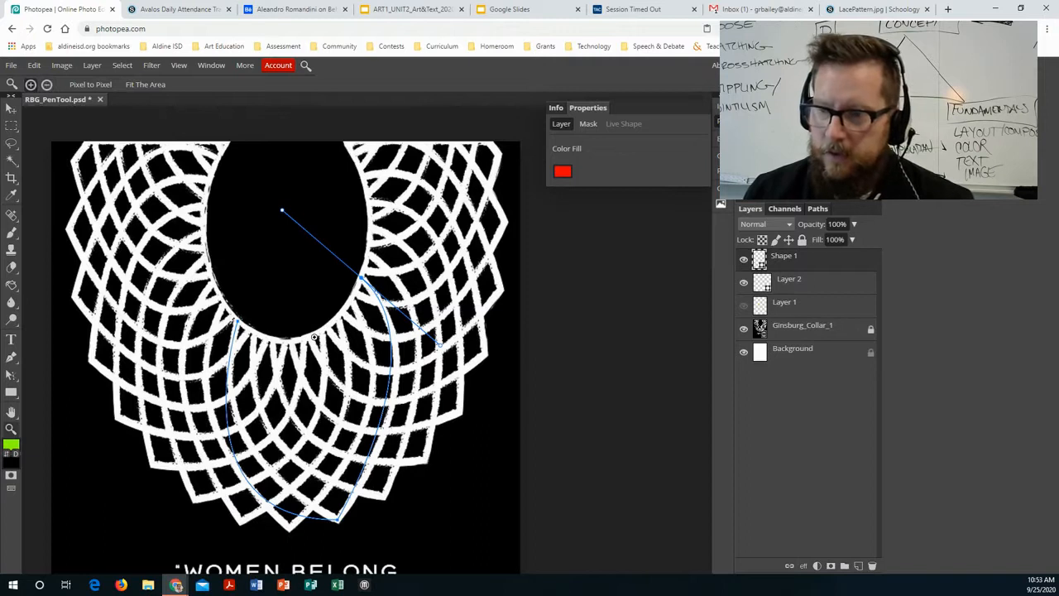
{"action": "left_click", "coordinate": [13, 111]}
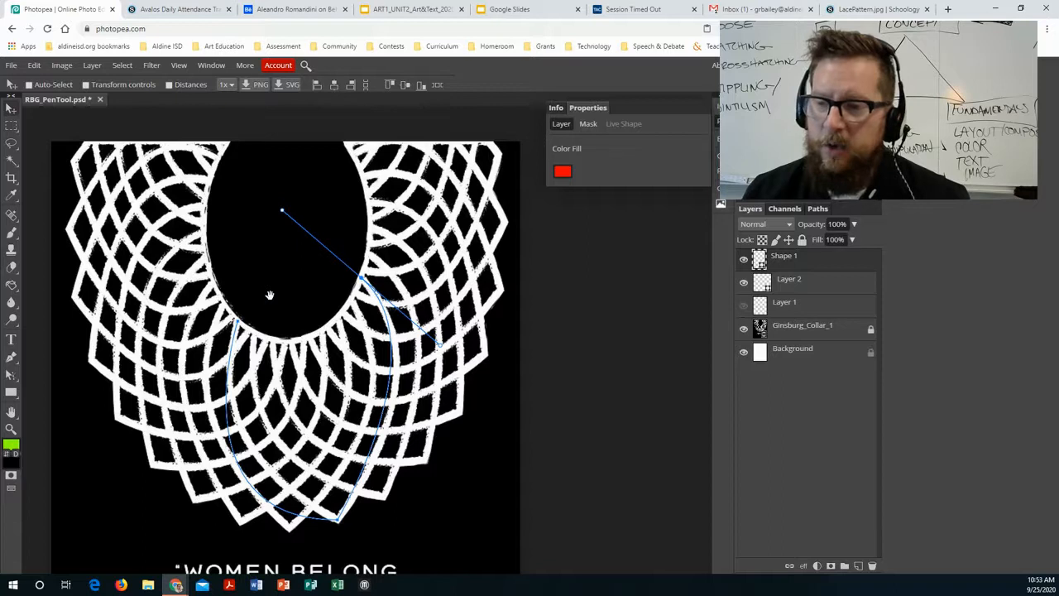
{"action": "left_click_drag", "start_coordinate": [270, 295], "coordinate": [298, 265]}
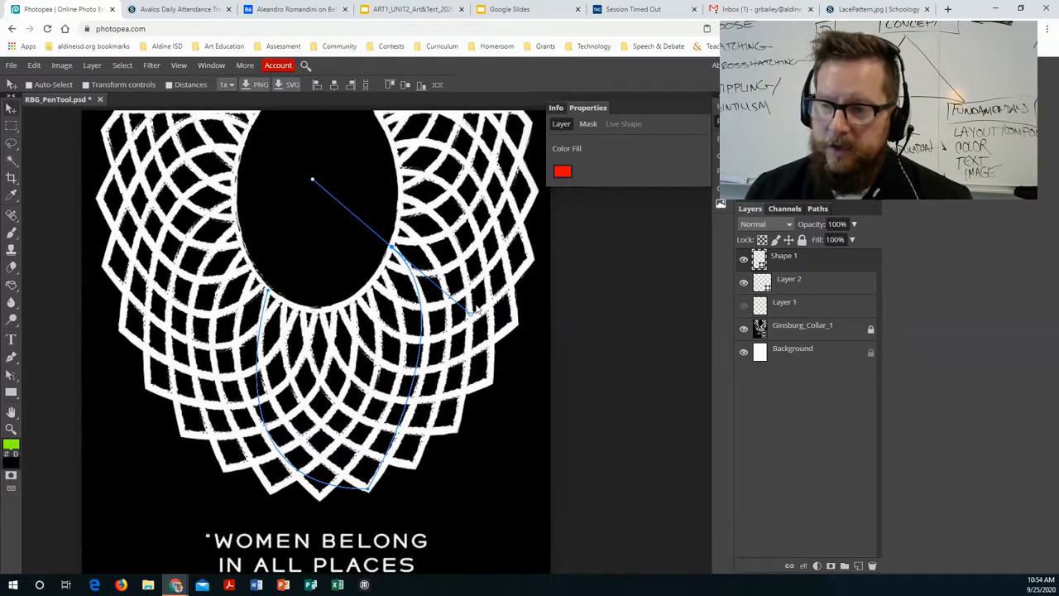
{"action": "left_click", "coordinate": [12, 358]}
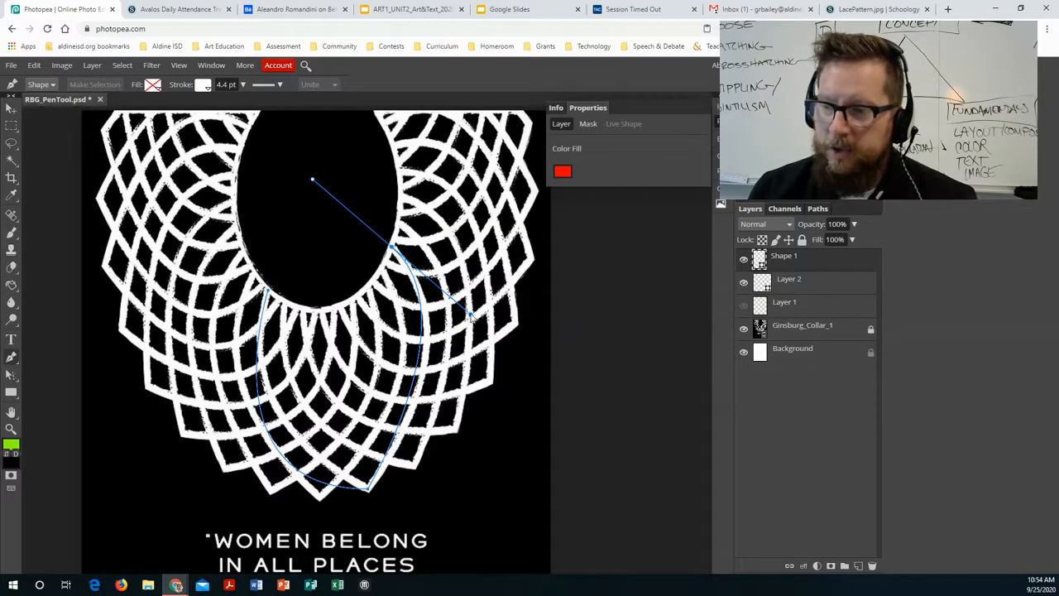
{"action": "left_click_drag", "start_coordinate": [471, 319], "coordinate": [485, 348]}
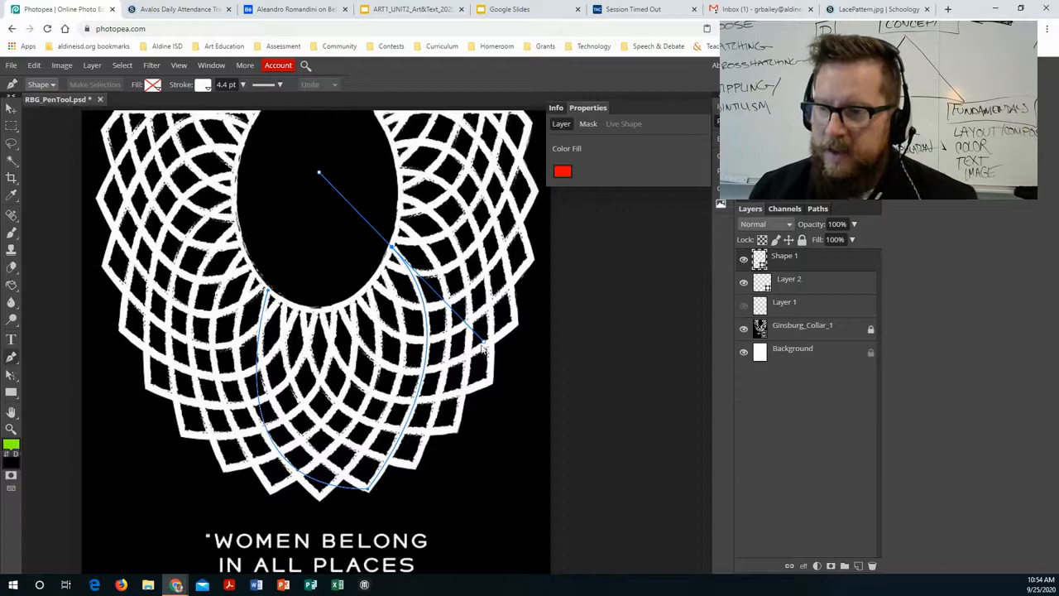
Angle the lower tip point's handle upward so the path's left curve follows the petal's left edge
{"action": "left_click", "coordinate": [368, 488]}
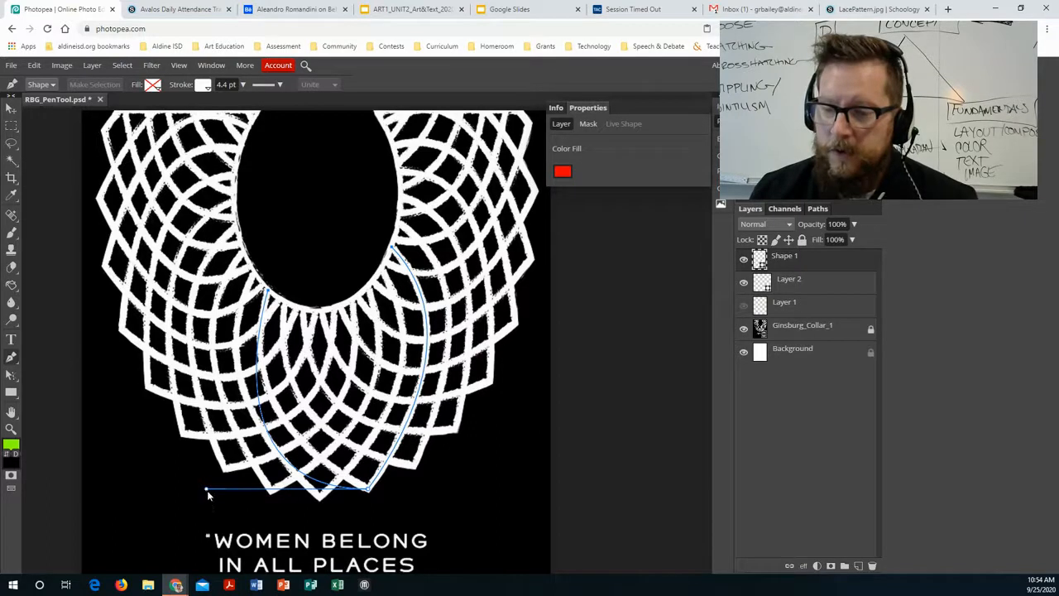
{"action": "left_click_drag", "start_coordinate": [206, 490], "coordinate": [207, 450]}
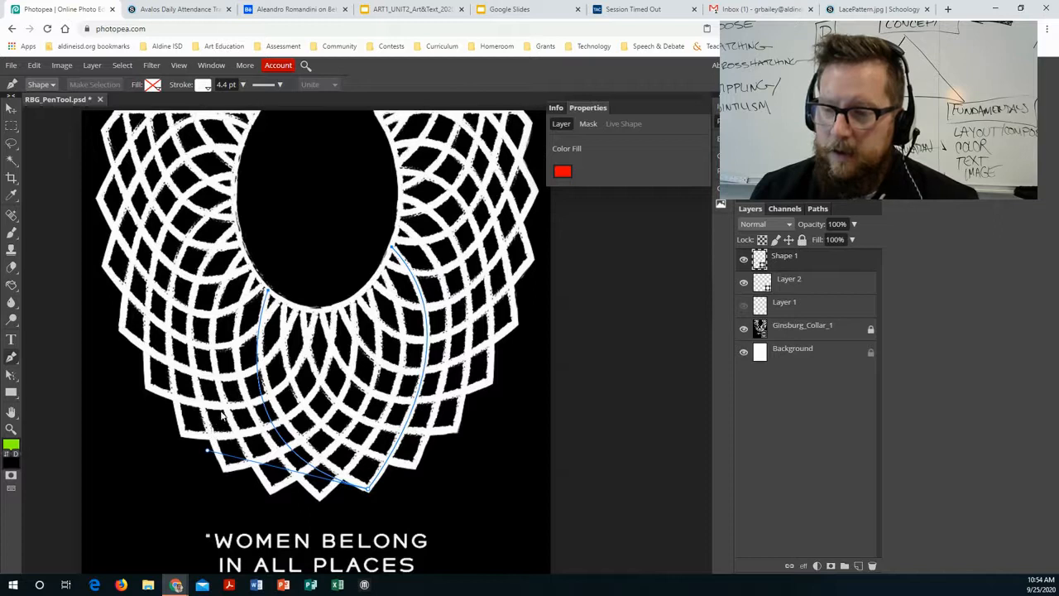
{"action": "left_click", "coordinate": [413, 403]}
{"action": "left_click_drag", "start_coordinate": [412, 404], "coordinate": [219, 417]}
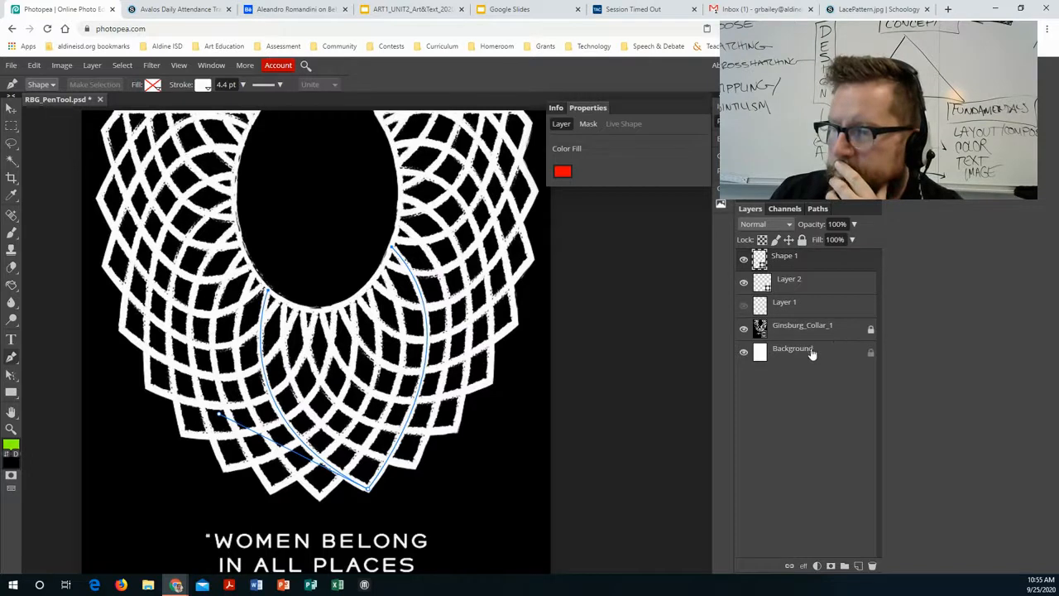
Check the path with a black stroke and the Ginsburg_Collar_1 layer hidden, restoring the white stroke and the reference layer
{"action": "left_click", "coordinate": [743, 329]}
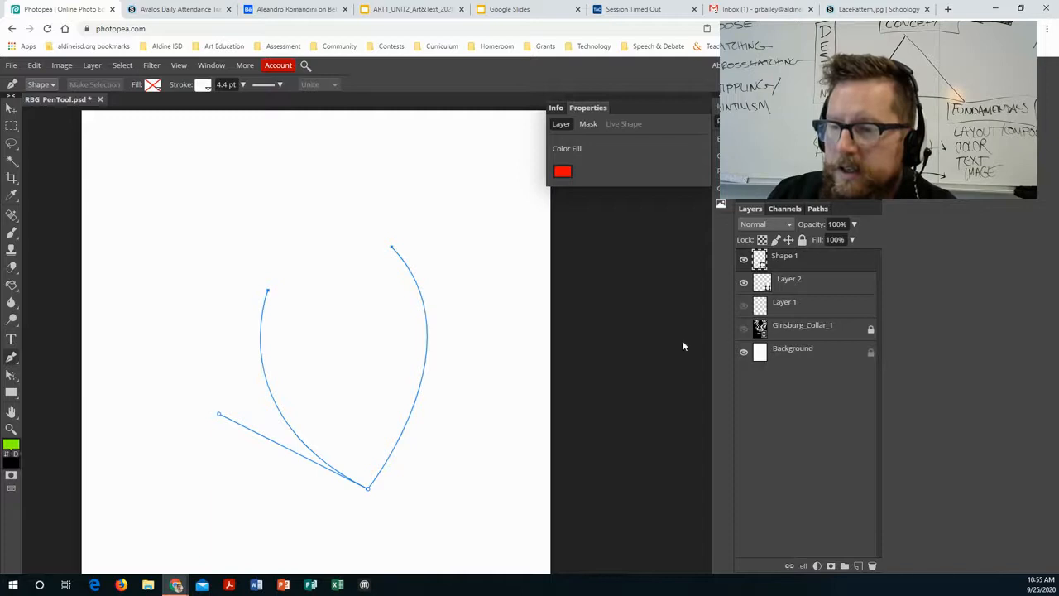
{"action": "left_click", "coordinate": [203, 86]}
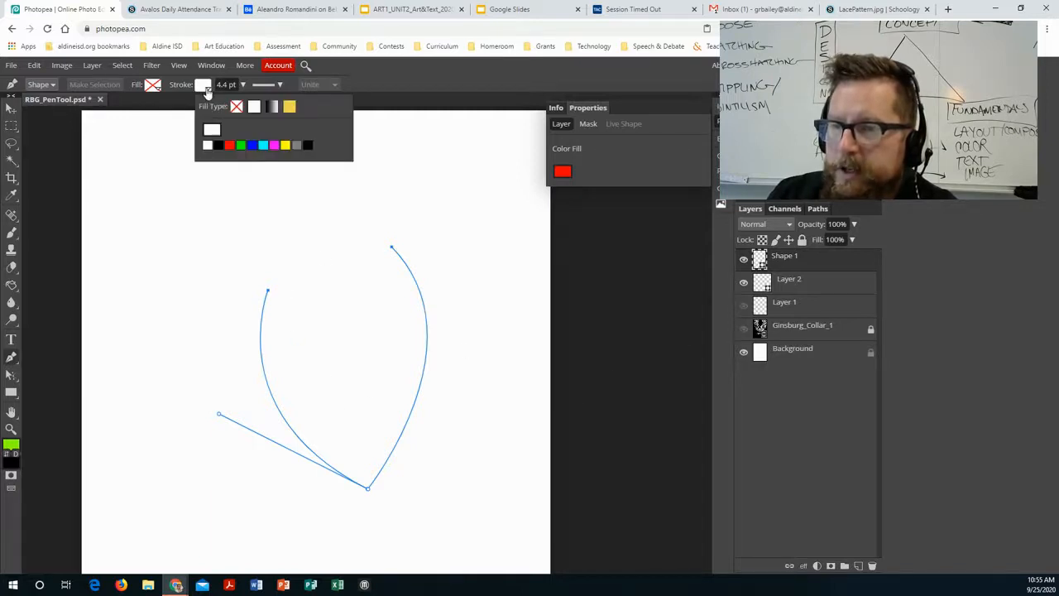
{"action": "left_click", "coordinate": [218, 145]}
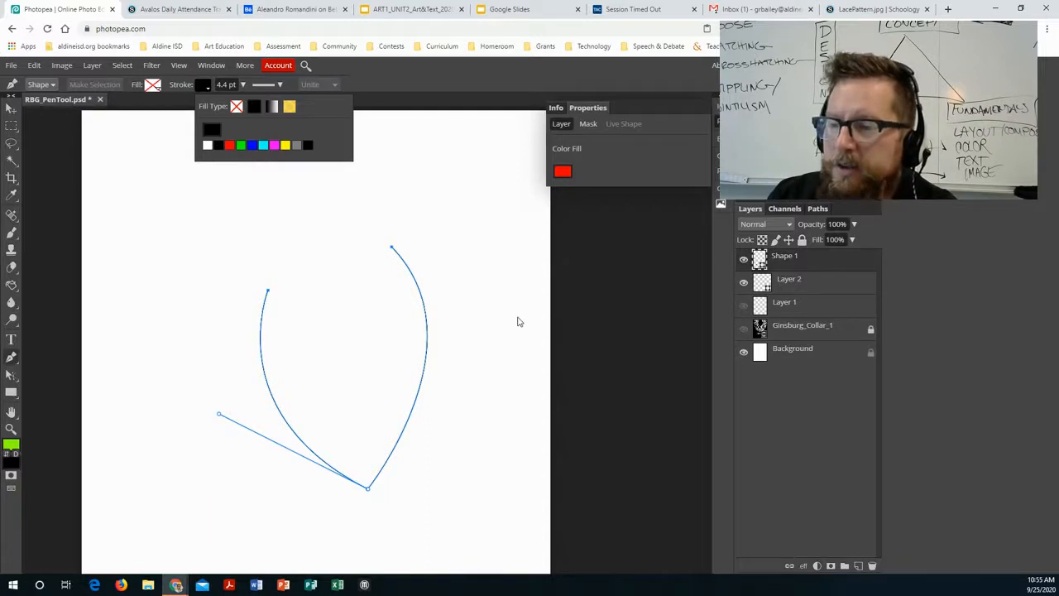
{"action": "left_click", "coordinate": [743, 330]}
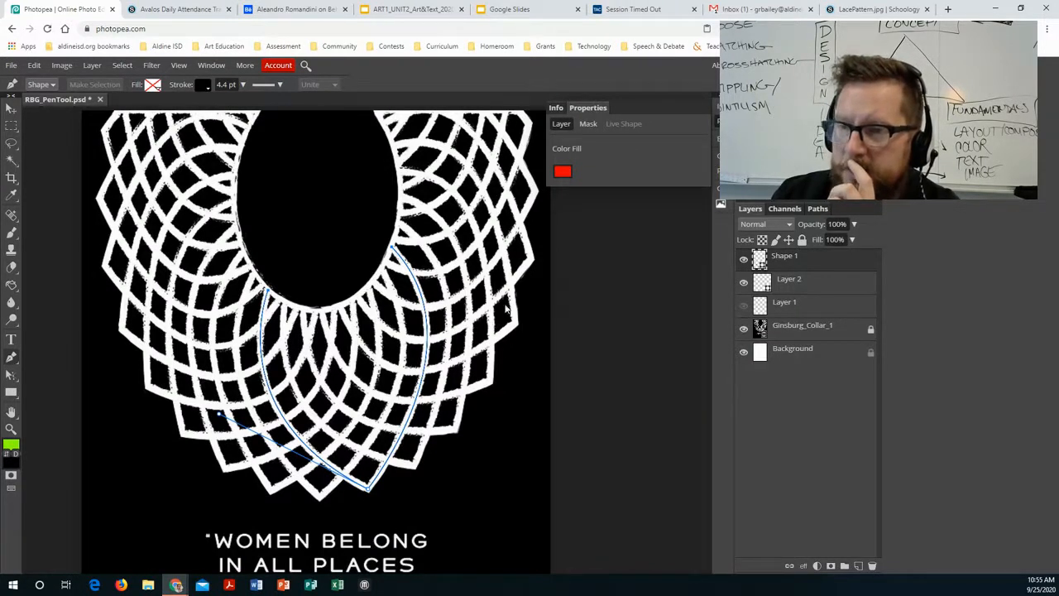
{"action": "left_click", "coordinate": [743, 330]}
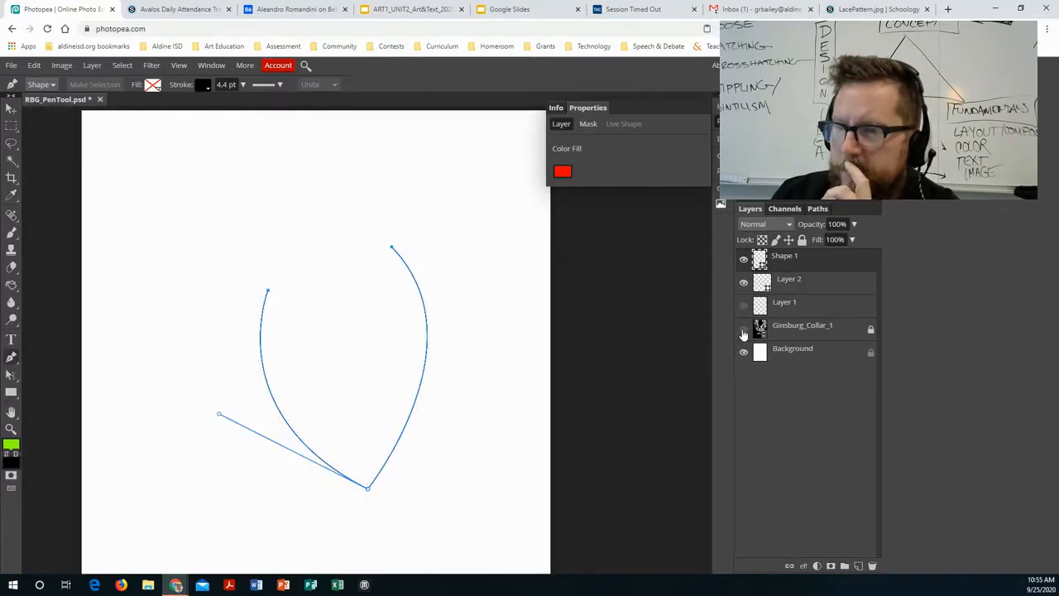
{"action": "left_click", "coordinate": [204, 89]}
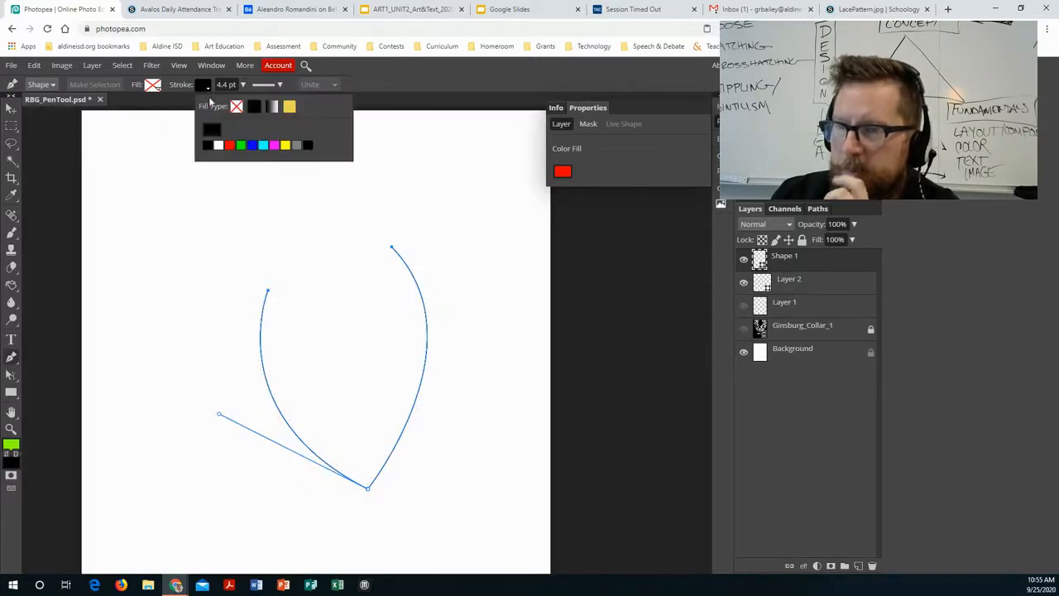
{"action": "left_click", "coordinate": [219, 146]}
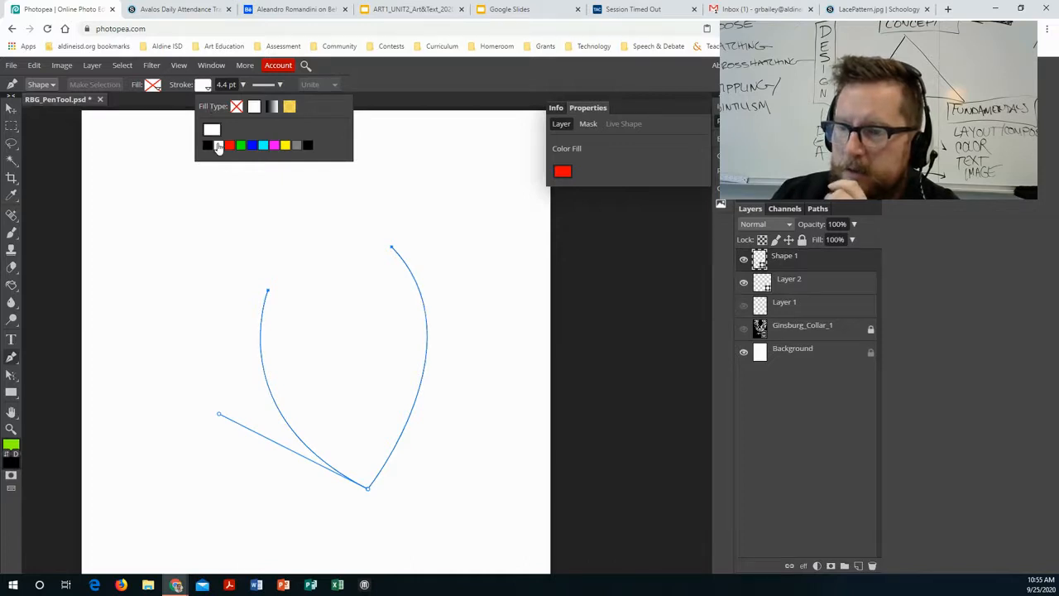
{"action": "left_click", "coordinate": [743, 329]}
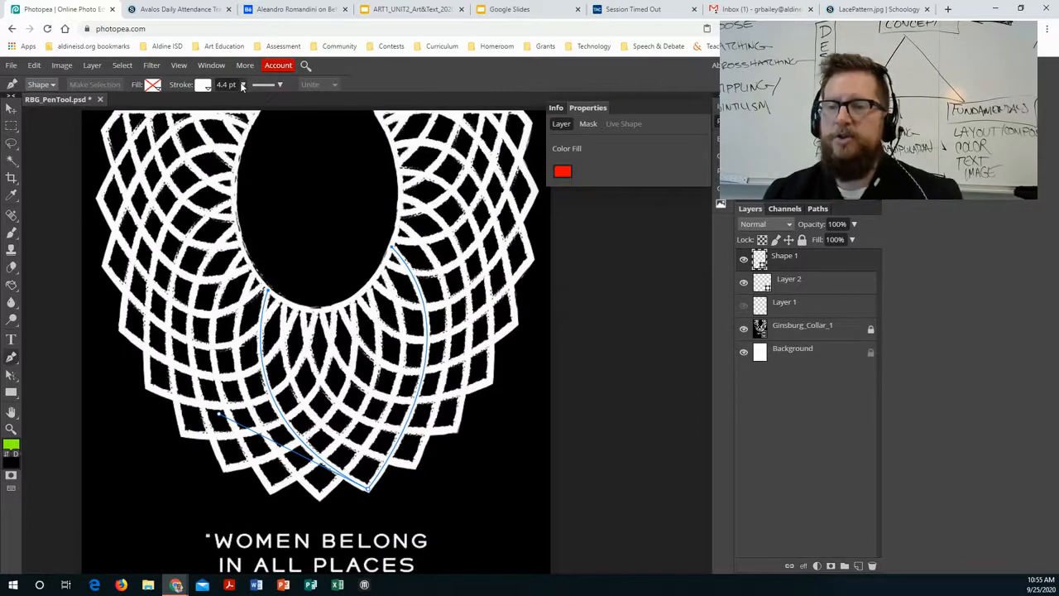
Increase the petal path's stroke width to 43 pt
{"action": "left_click", "coordinate": [243, 86]}
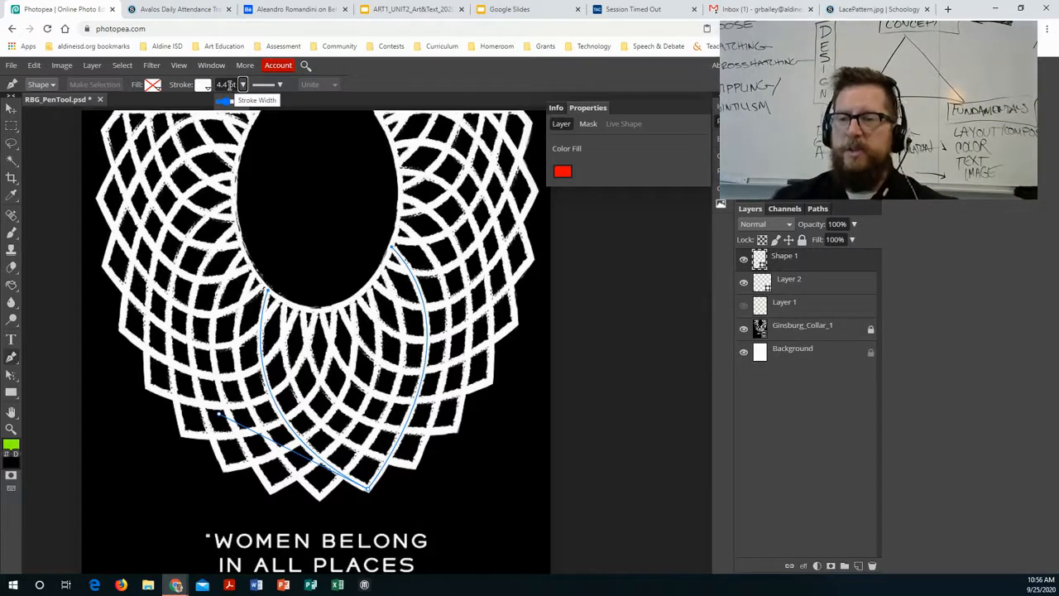
{"action": "left_click_drag", "start_coordinate": [229, 105], "coordinate": [223, 105]}
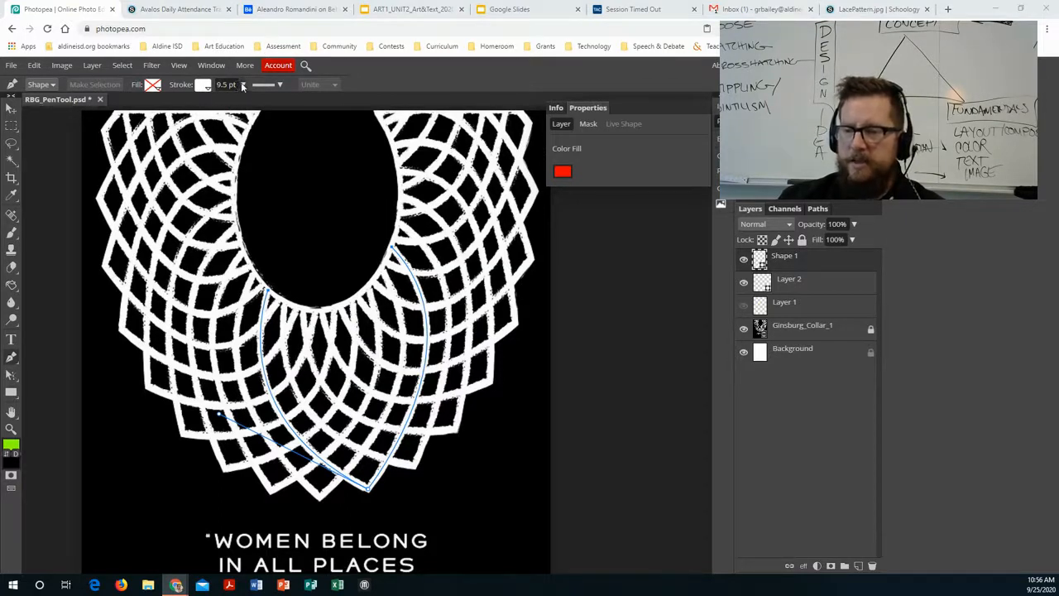
{"action": "left_click", "coordinate": [242, 86]}
{"action": "left_click_drag", "start_coordinate": [223, 104], "coordinate": [236, 110]}
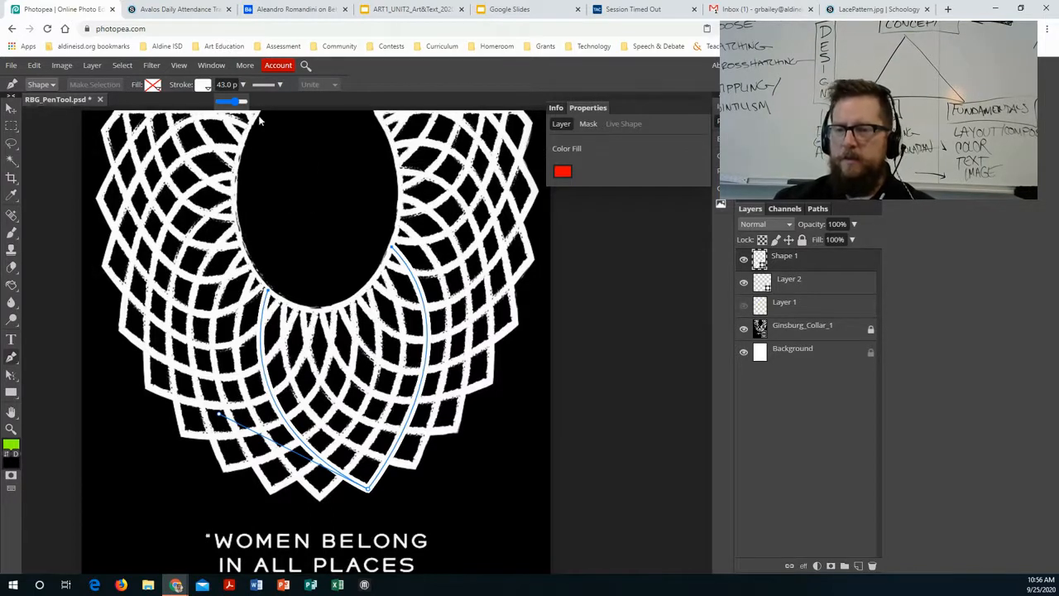
{"action": "left_click", "coordinate": [206, 88]}
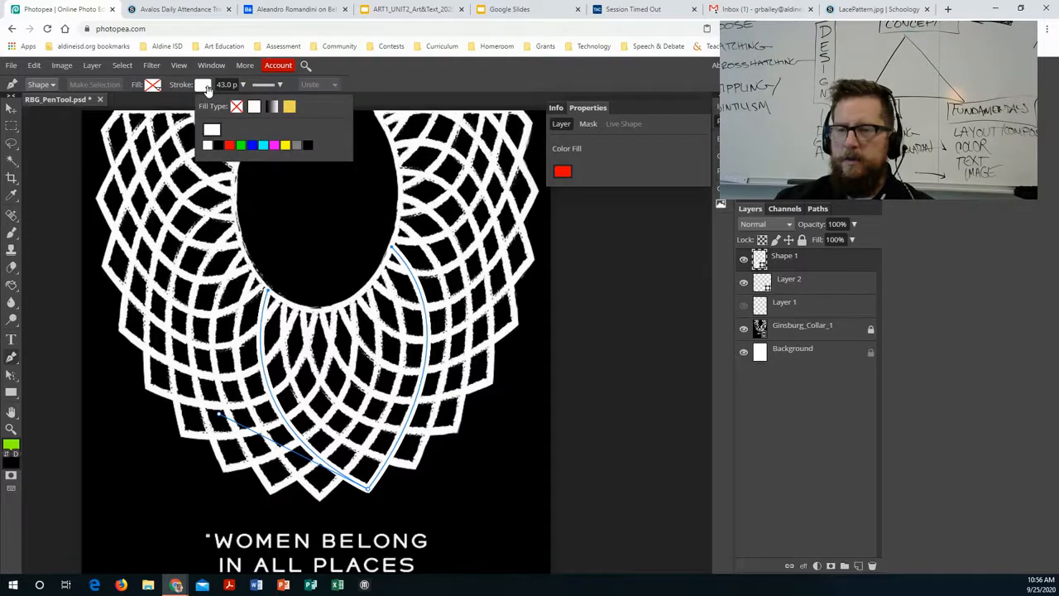
{"action": "left_click", "coordinate": [412, 74]}
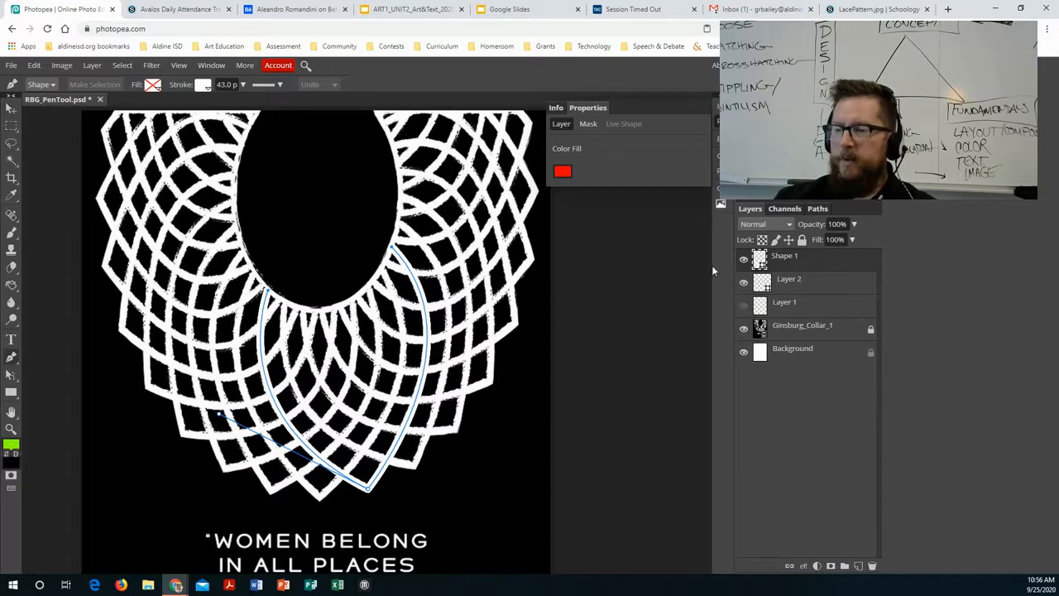
{"action": "left_click", "coordinate": [280, 86]}
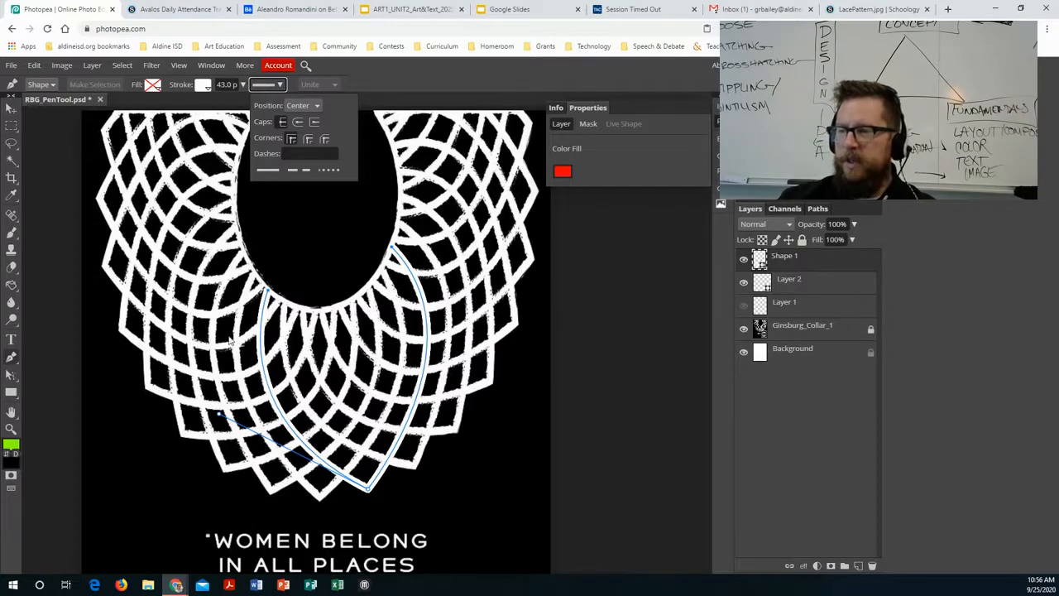
{"action": "left_click", "coordinate": [716, 137]}
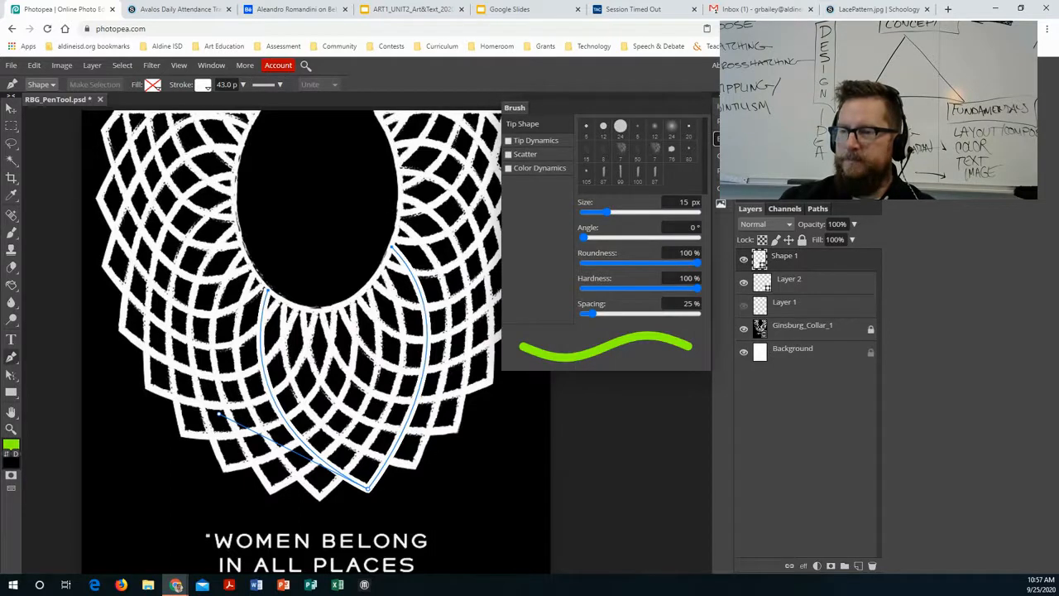
{"action": "left_click", "coordinate": [716, 138]}
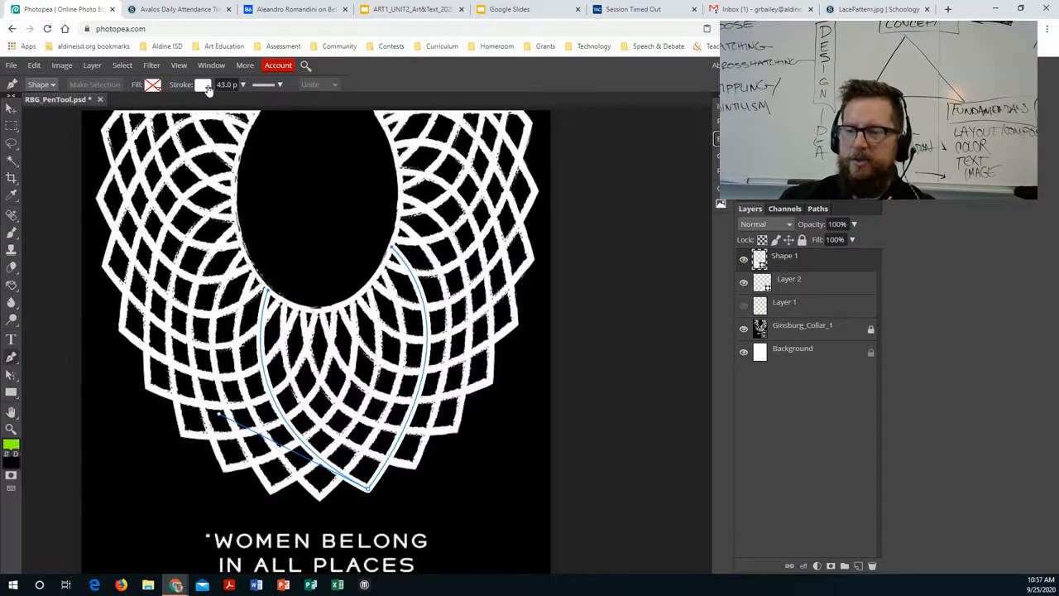
Duplicate the Shape 1 layer and move the copy slightly down and to the right of the original petal
{"action": "left_click", "coordinate": [11, 108]}
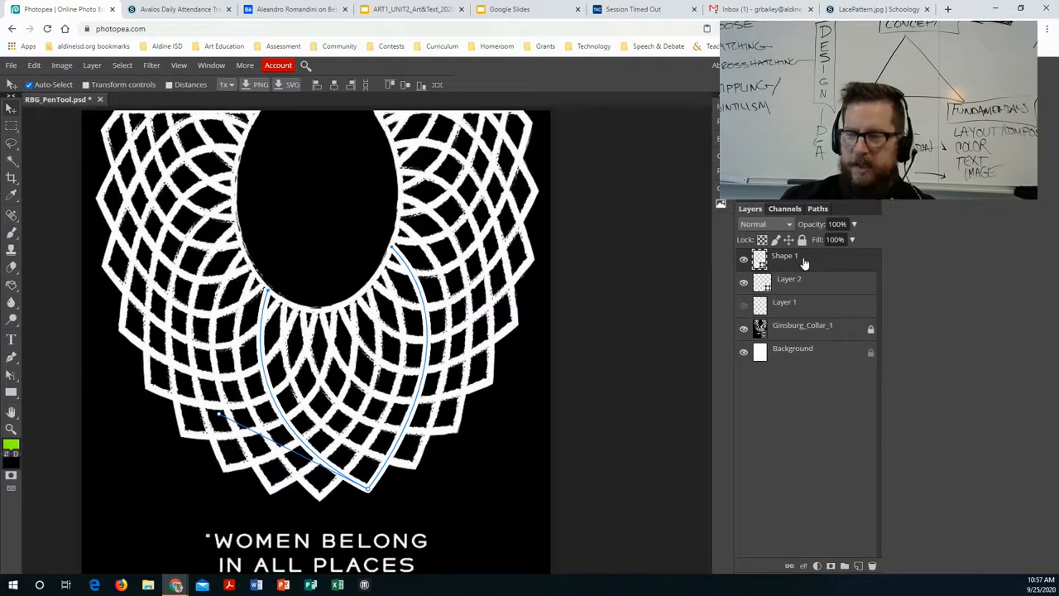
{"action": "key", "text": "ctrl"}
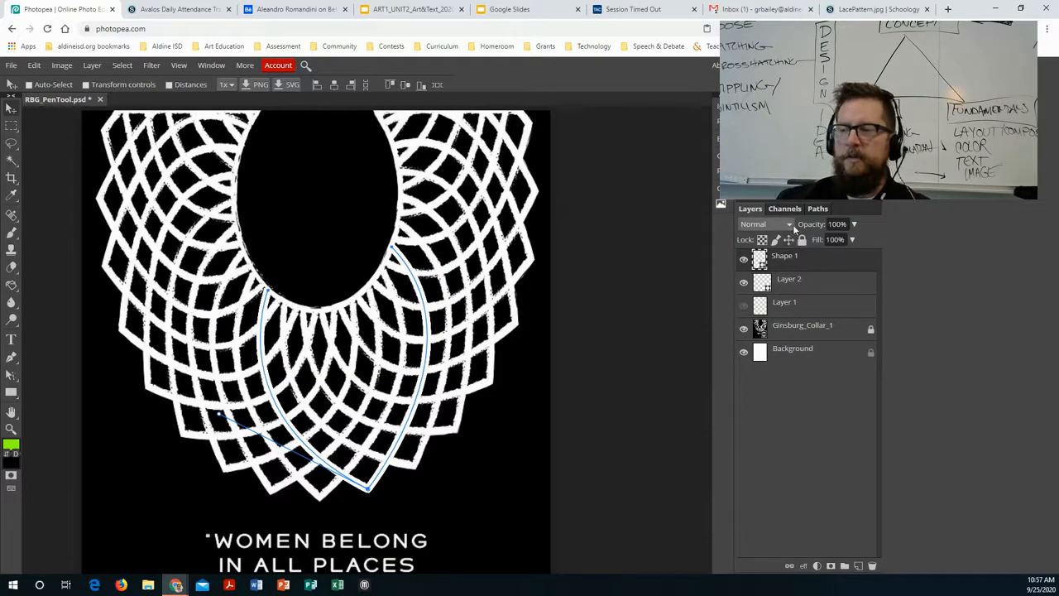
{"action": "right_click", "coordinate": [788, 260]}
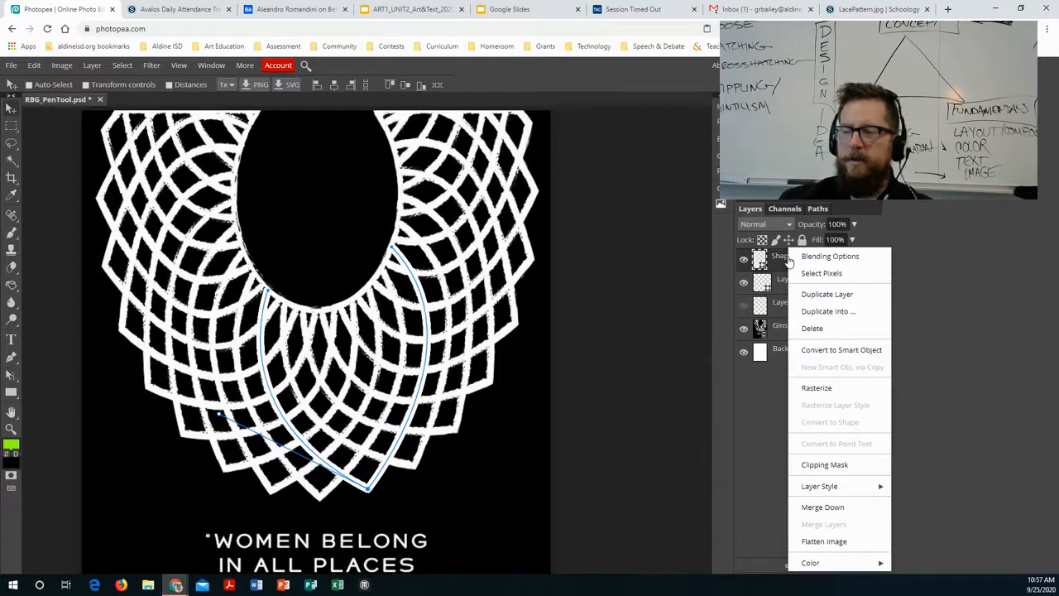
{"action": "left_click", "coordinate": [817, 294]}
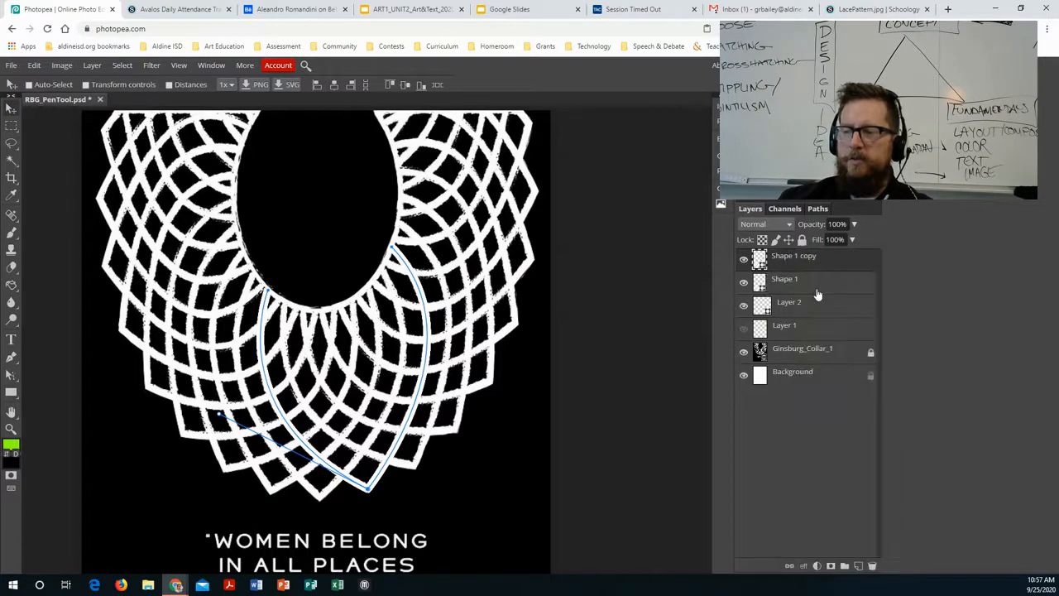
{"action": "left_click_drag", "start_coordinate": [429, 338], "coordinate": [445, 354]}
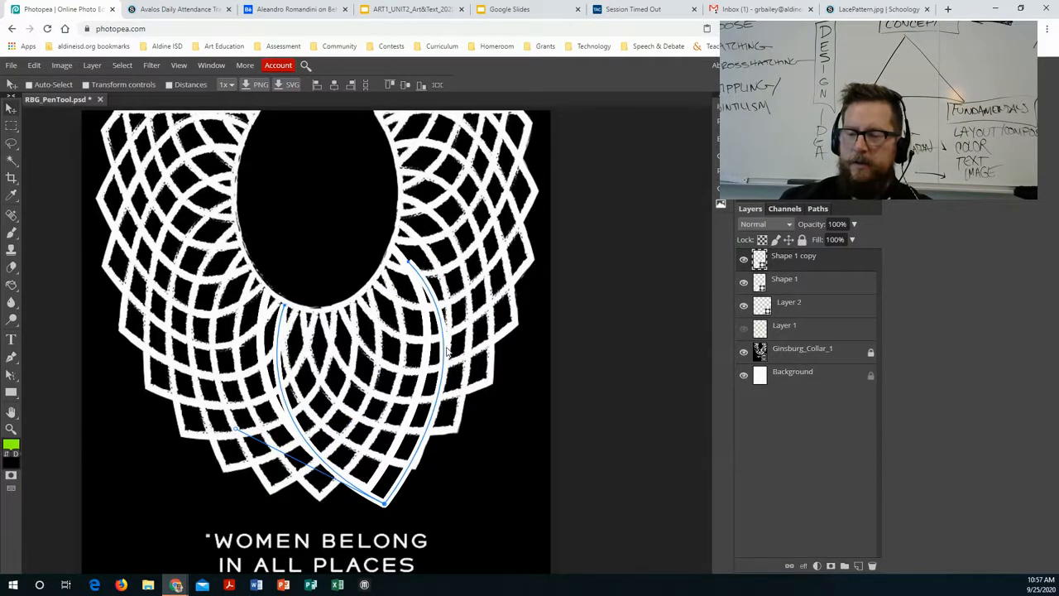
Rename the duplicated petal layer as 2 and the original Shape 1 layer as 1
{"action": "double_click", "coordinate": [807, 257]}
{"action": "type", "text": "2"}
{"action": "double_click", "coordinate": [786, 280]}
{"action": "type", "text": "1"}
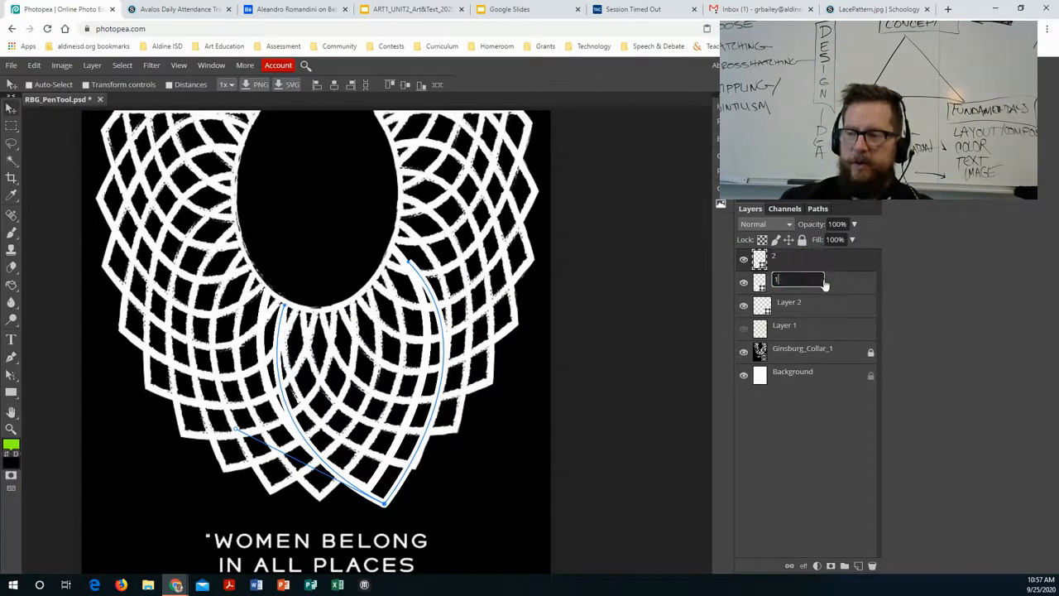
Rotate the duplicated petal on layer 2 about 7 degrees counter-clockwise with Free Transform
{"action": "left_click", "coordinate": [780, 261]}
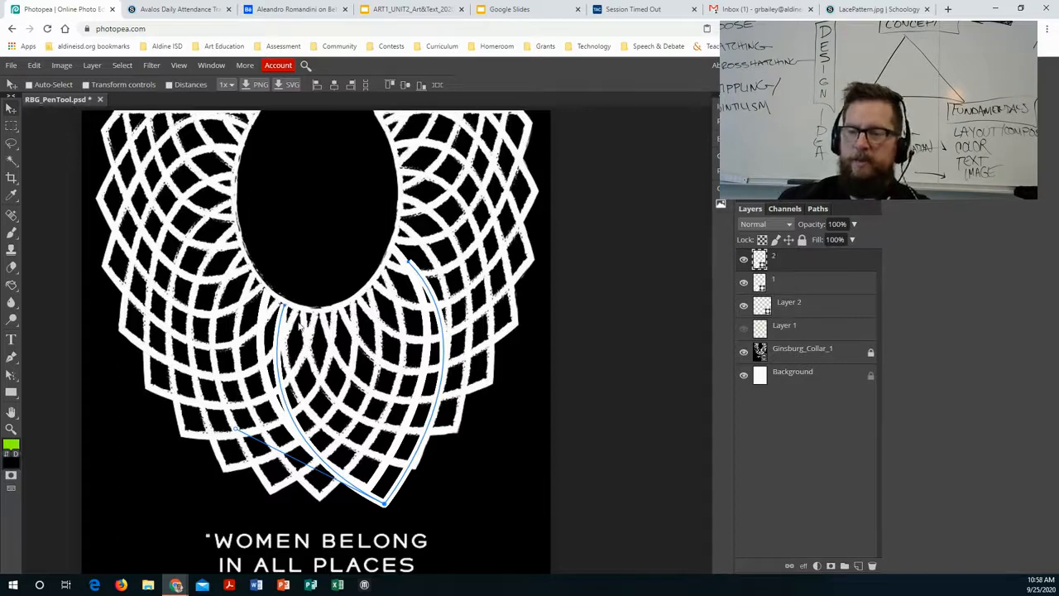
{"action": "left_click", "coordinate": [60, 65]}
{"action": "mouse_move", "coordinate": [96, 211]}
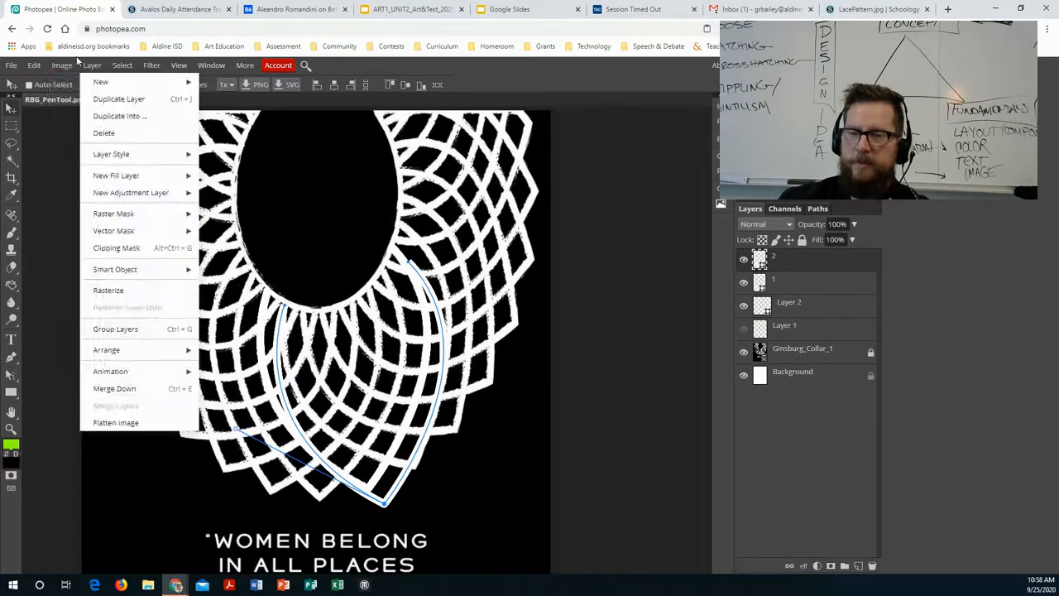
{"action": "mouse_move", "coordinate": [35, 68]}
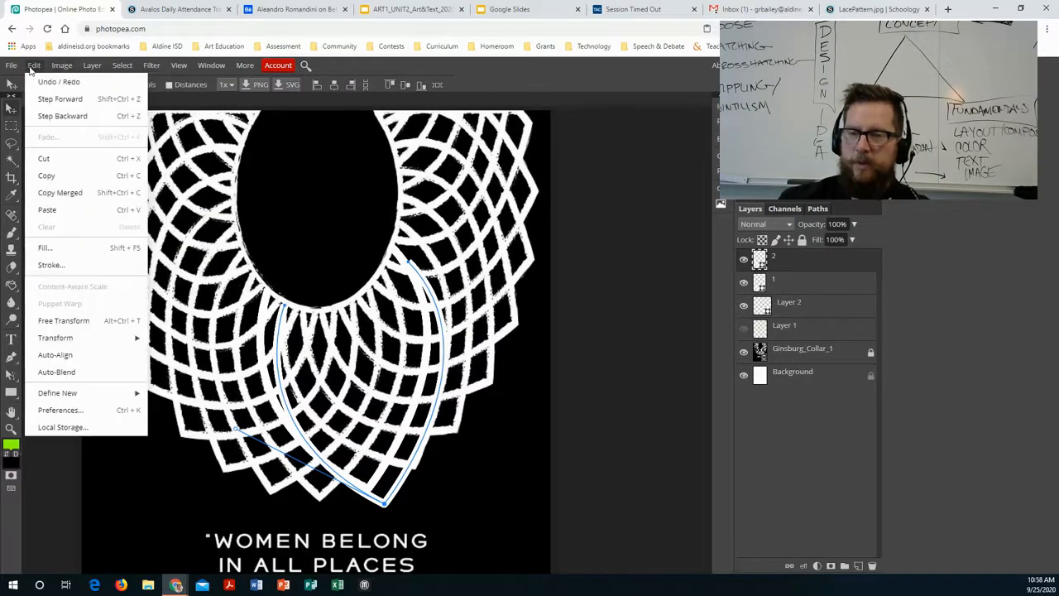
{"action": "left_click", "coordinate": [69, 318]}
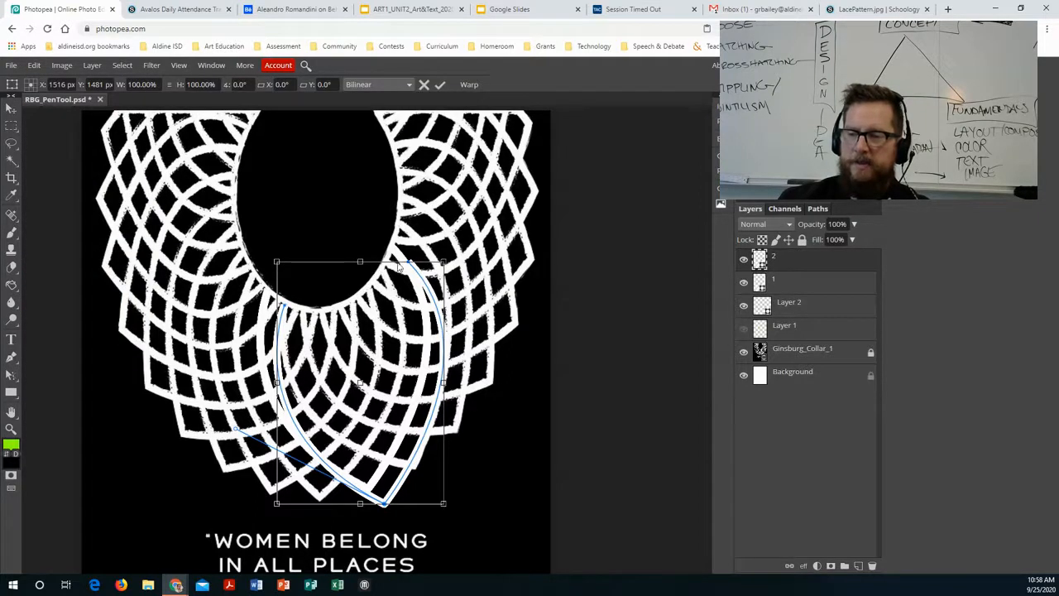
{"action": "left_click_drag", "start_coordinate": [460, 260], "coordinate": [443, 239]}
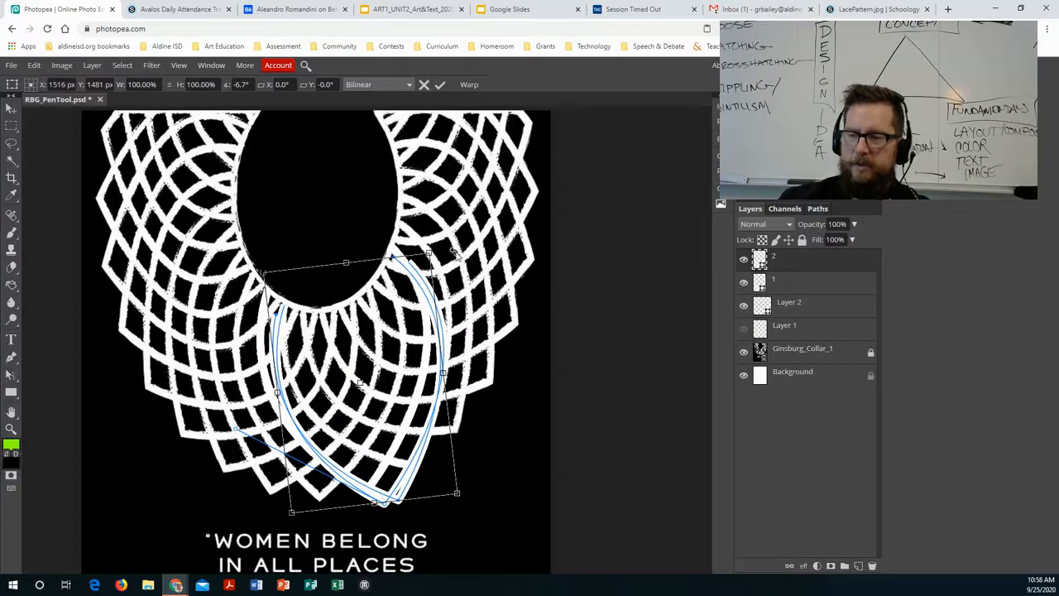
Move the rotated petal up towards the collar's neck opening, and delete layer 2
{"action": "left_click", "coordinate": [11, 108]}
{"action": "left_click_drag", "start_coordinate": [279, 367], "coordinate": [301, 260]}
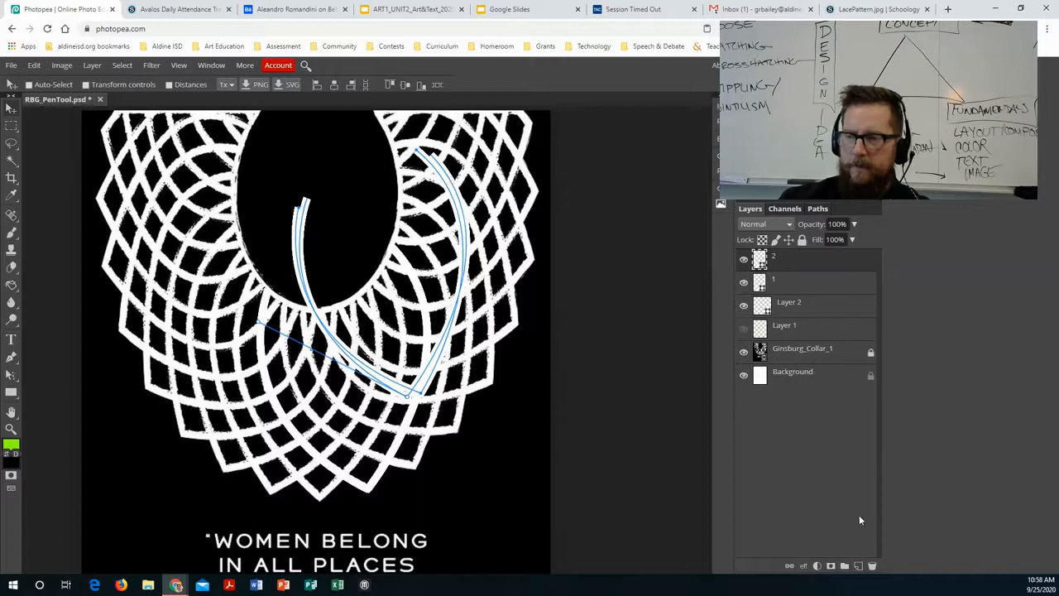
{"action": "left_click", "coordinate": [872, 566]}
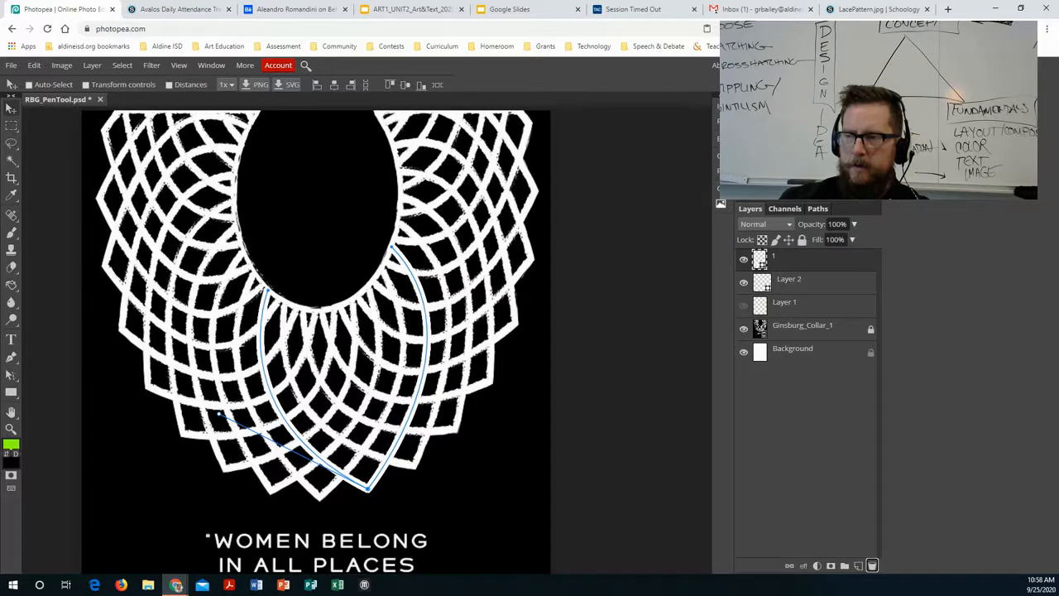
Duplicate the Shape 1 petal layer again, naming the original 1 and the copy 2
{"action": "right_click", "coordinate": [786, 262]}
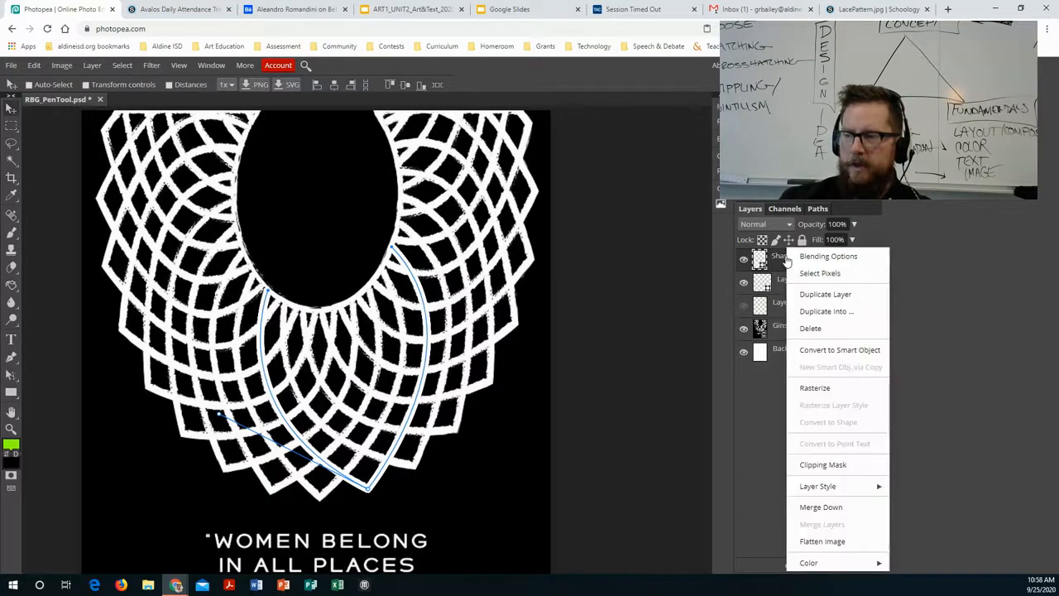
{"action": "left_click", "coordinate": [825, 294]}
{"action": "double_click", "coordinate": [786, 281]}
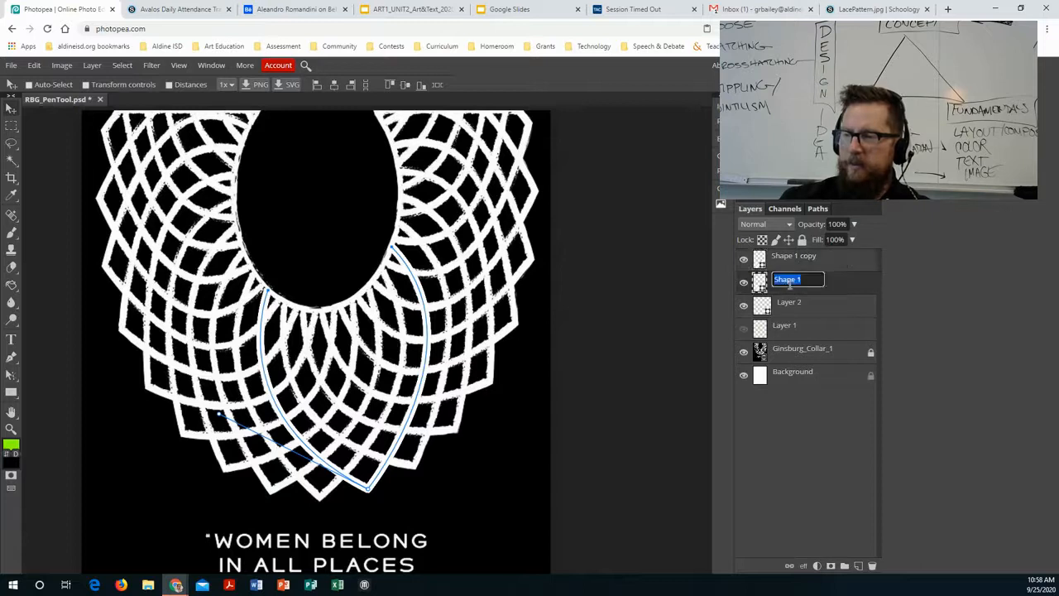
{"action": "type", "text": "1"}
{"action": "double_click", "coordinate": [792, 258]}
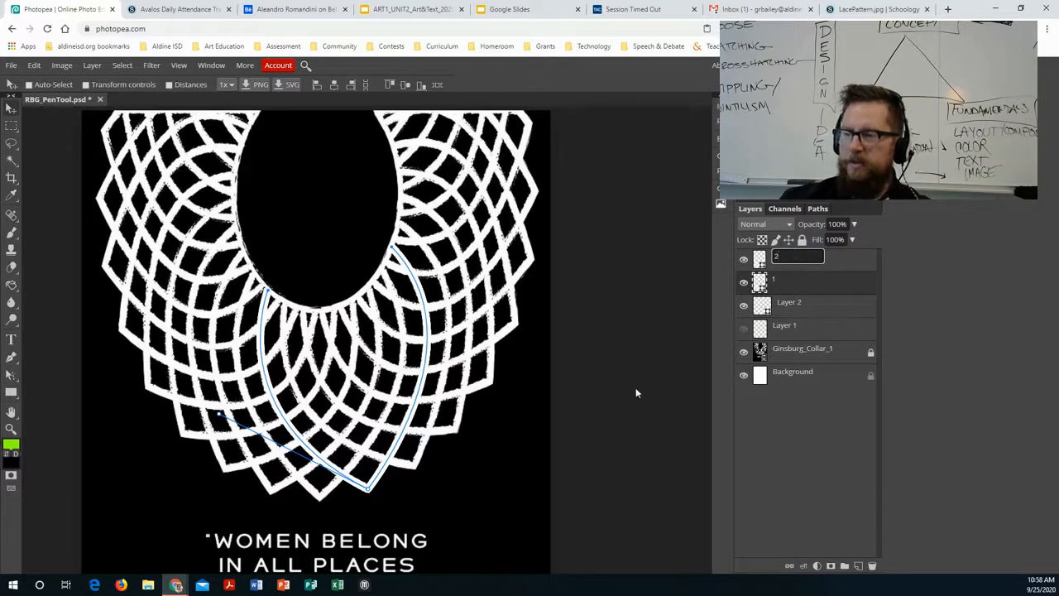
{"action": "type", "text": "2"}
{"action": "key", "text": "Return"}
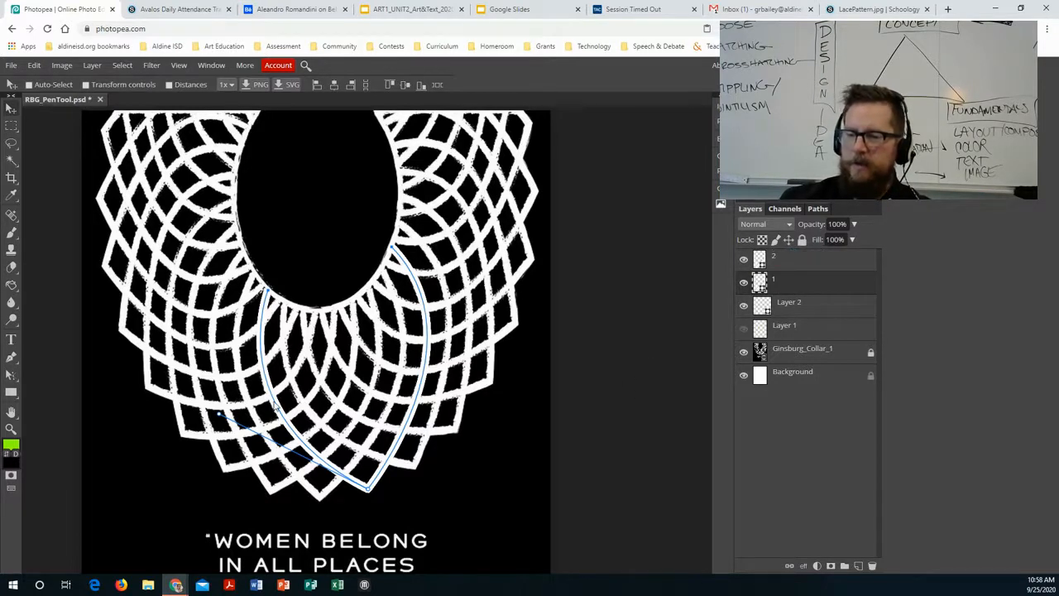
Move the petal on layer 2 slightly down and to the right of the original petal
{"action": "left_click", "coordinate": [782, 258]}
{"action": "left_click_drag", "start_coordinate": [276, 406], "coordinate": [312, 395]}
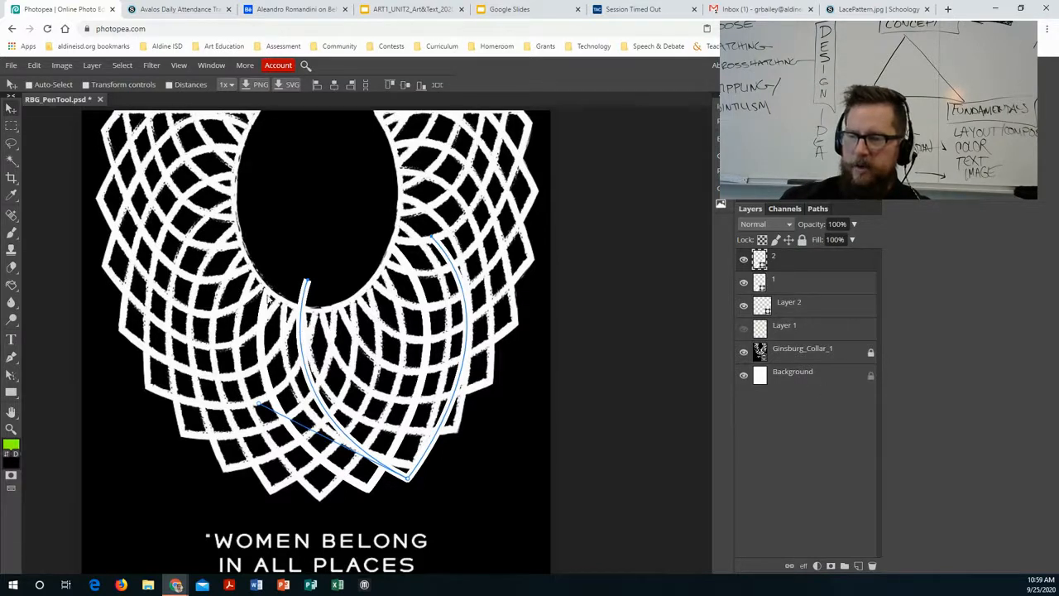
{"action": "left_click_drag", "start_coordinate": [302, 306], "coordinate": [282, 321]}
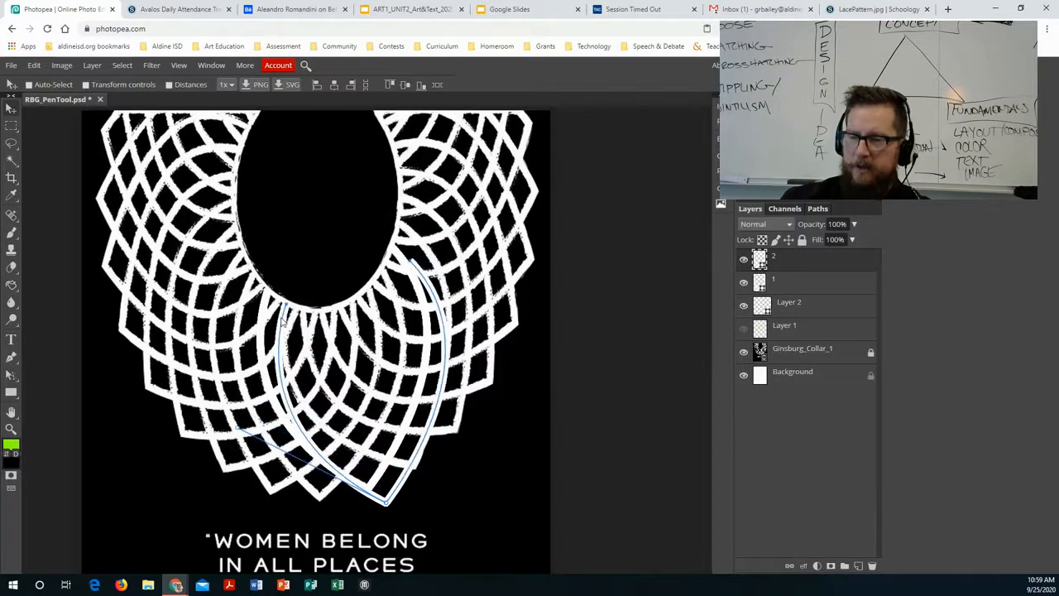
{"action": "double_click", "coordinate": [759, 376]}
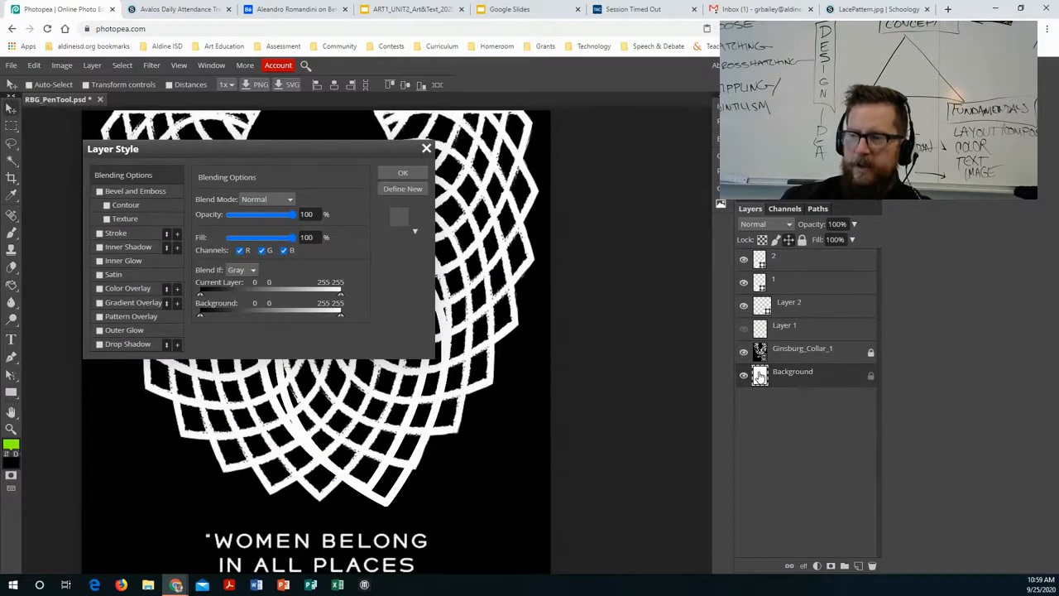
{"action": "left_click", "coordinate": [404, 222]}
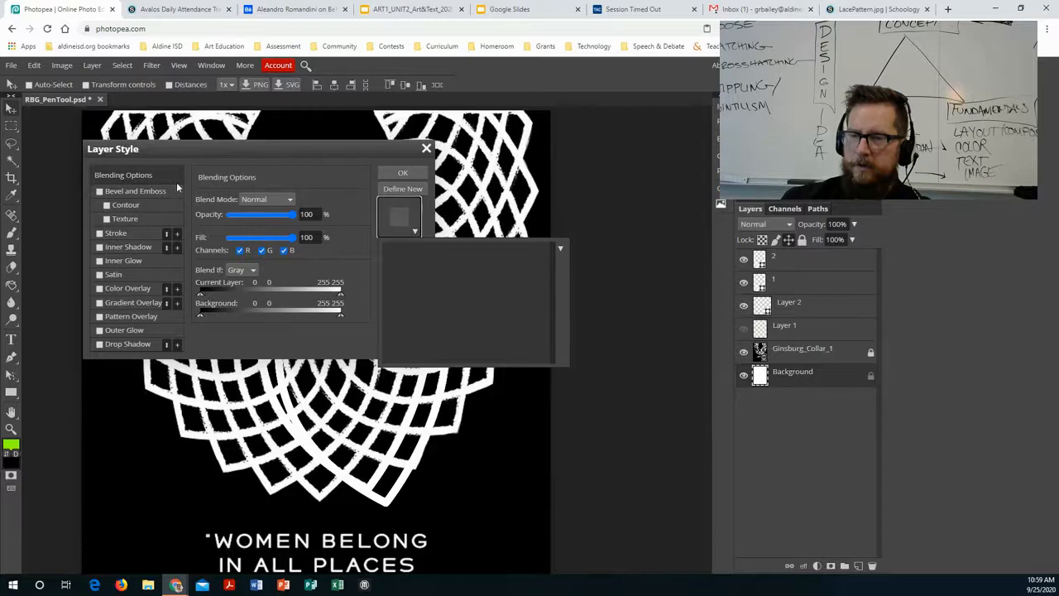
{"action": "left_click", "coordinate": [399, 173]}
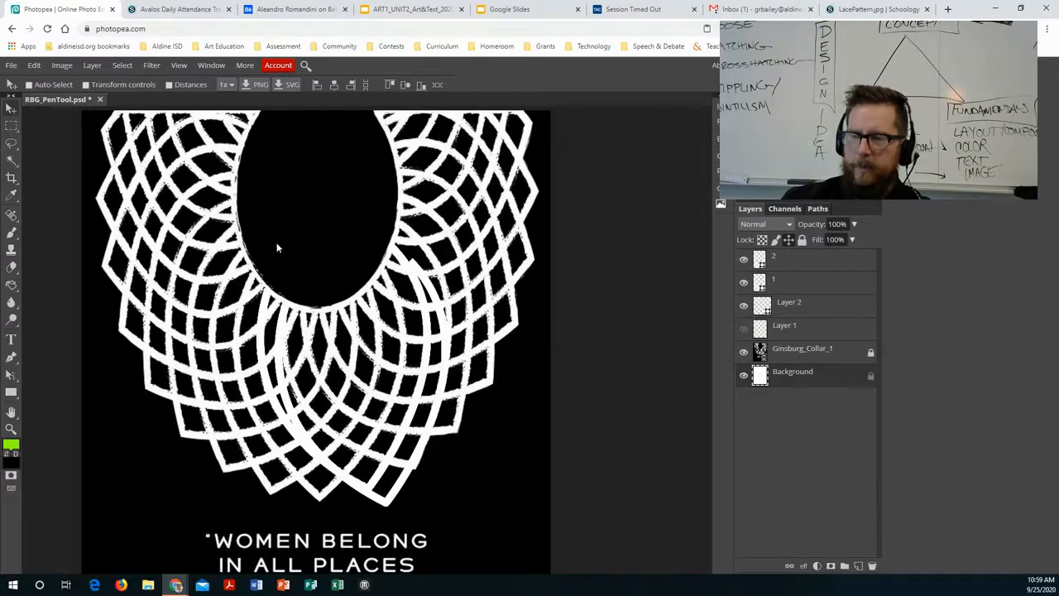
Unlock the Background layer and draw an unfilled rectangle with a white 43 pt stroke around the poster, directly above Background
{"action": "left_click", "coordinate": [11, 392]}
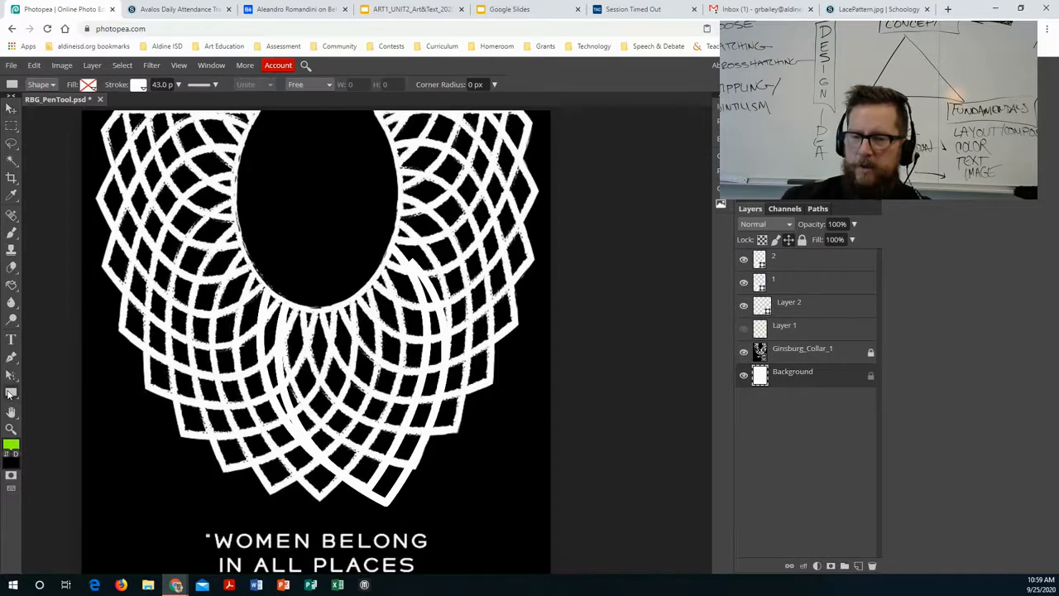
{"action": "left_click", "coordinate": [871, 378]}
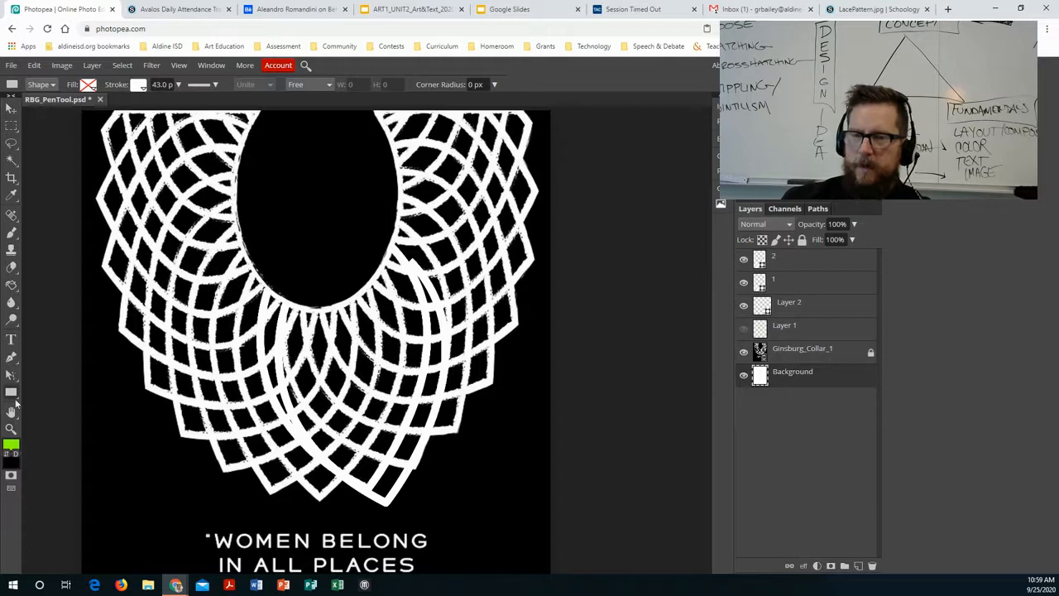
{"action": "mouse_move", "coordinate": [75, 110]}
{"action": "left_mouse_down"}
{"action": "mouse_move", "coordinate": [503, 435]}
{"action": "mouse_move", "coordinate": [580, 552]}
{"action": "mouse_move", "coordinate": [579, 571]}
{"action": "mouse_move", "coordinate": [557, 563]}
{"action": "mouse_move", "coordinate": [539, 503]}
{"action": "mouse_move", "coordinate": [554, 505]}
{"action": "left_mouse_up"}
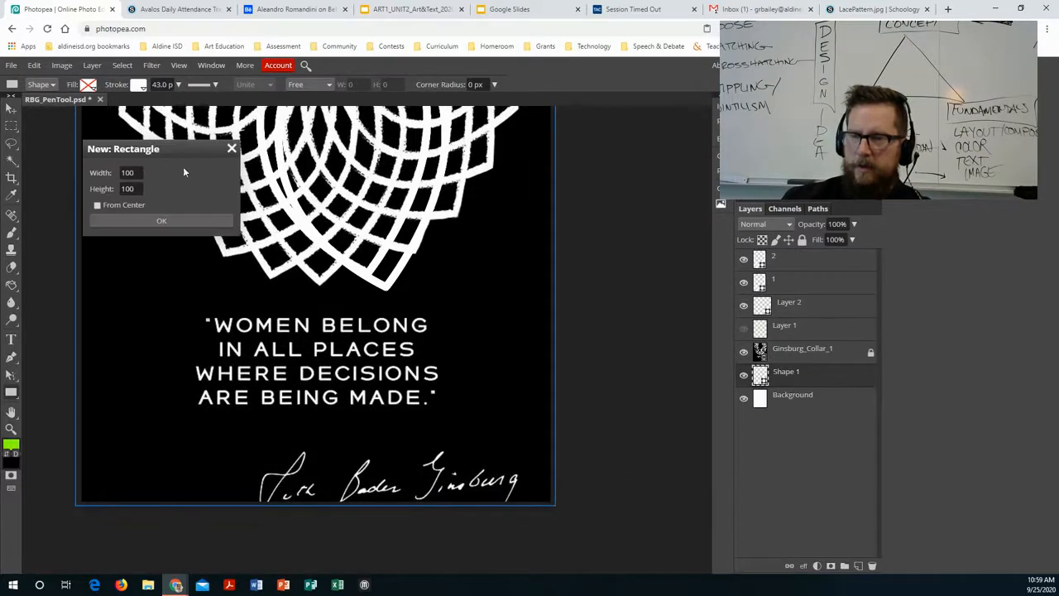
Create a 100 by 100 rectangle near the poster's lower-right corner and set its stroke and fill to black
{"action": "left_click", "coordinate": [160, 220]}
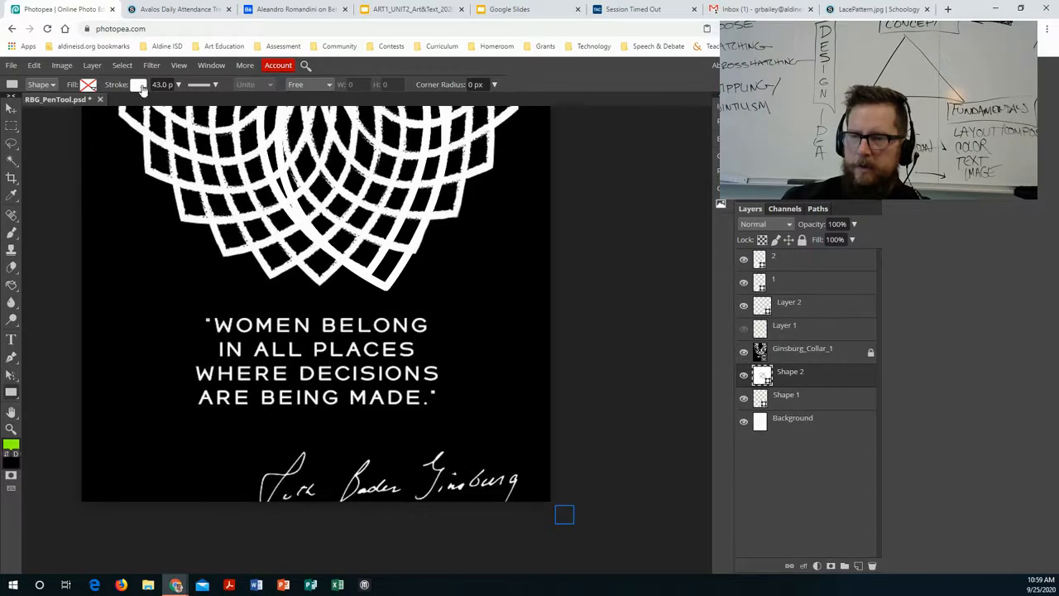
{"action": "left_click", "coordinate": [140, 86]}
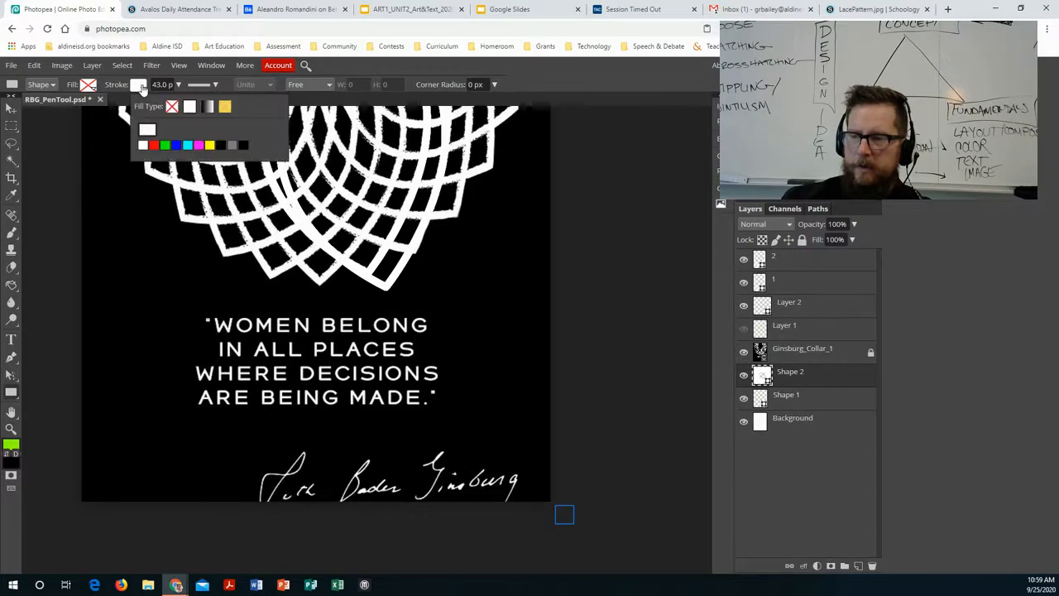
{"action": "left_click", "coordinate": [247, 148]}
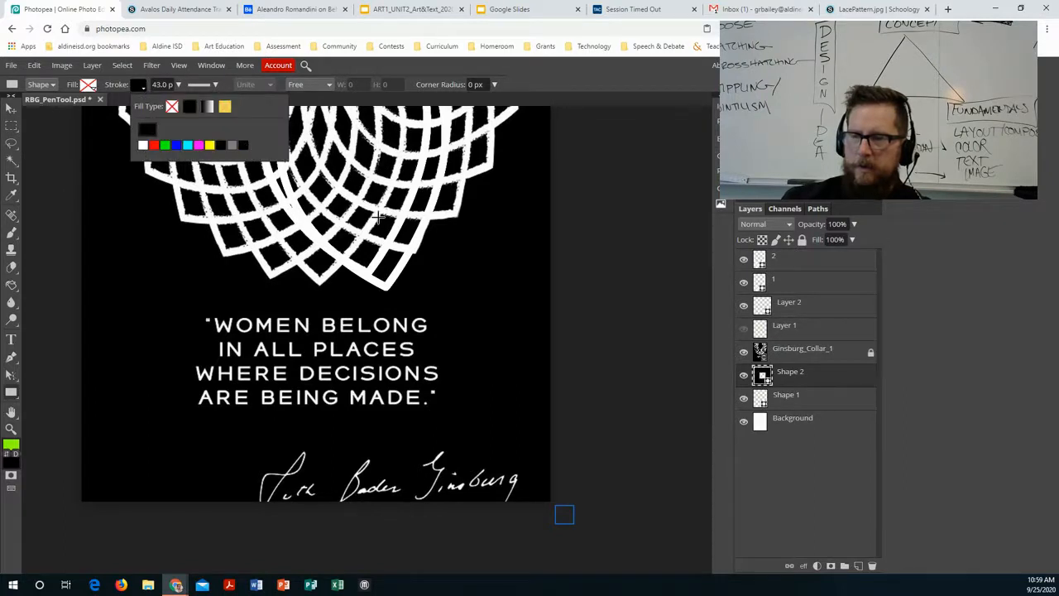
{"action": "left_click", "coordinate": [89, 88]}
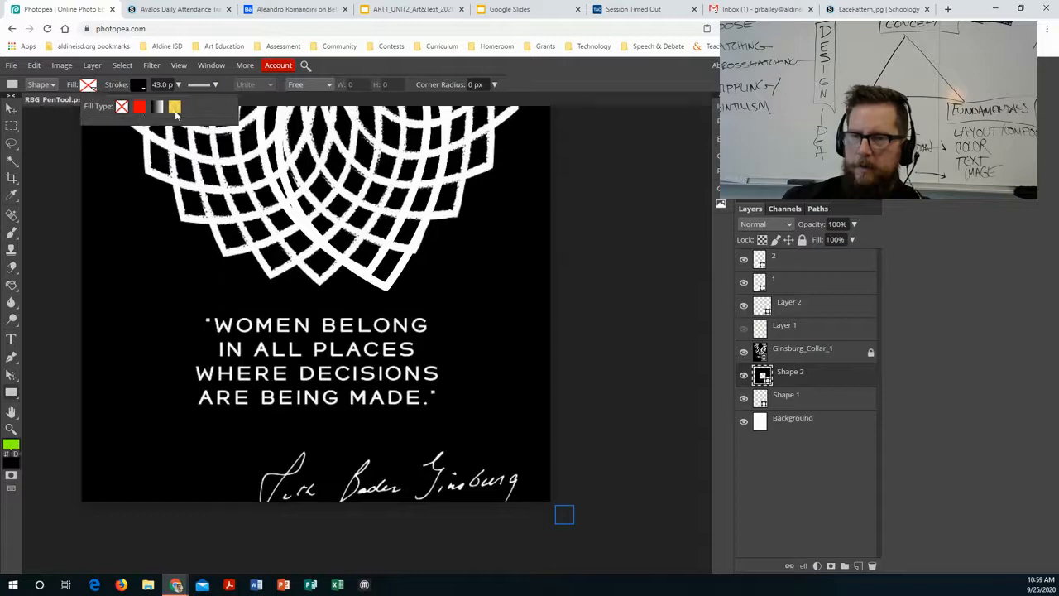
{"action": "left_click", "coordinate": [141, 110]}
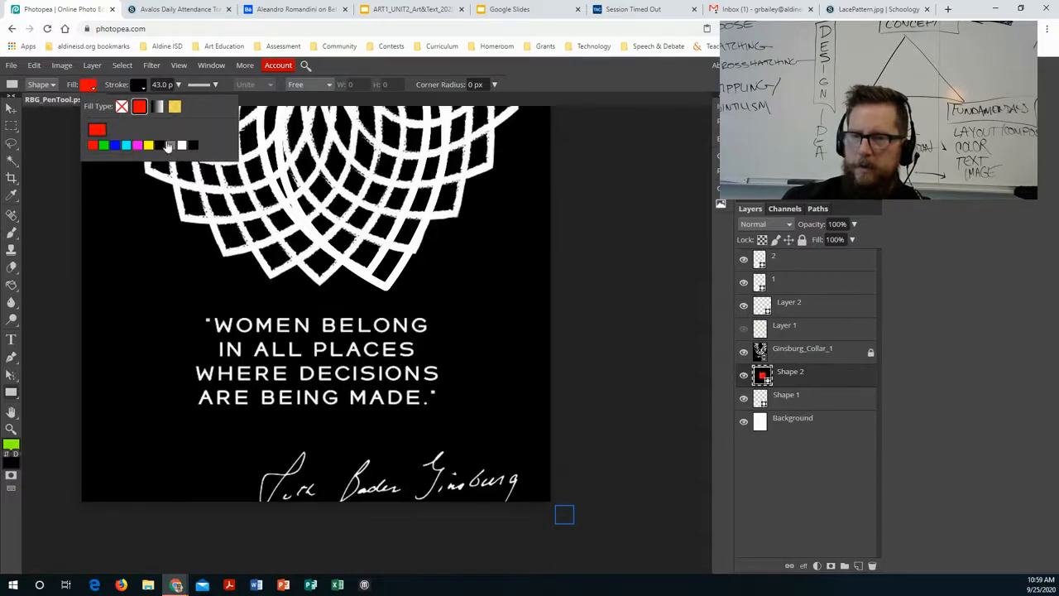
{"action": "left_click", "coordinate": [194, 146]}
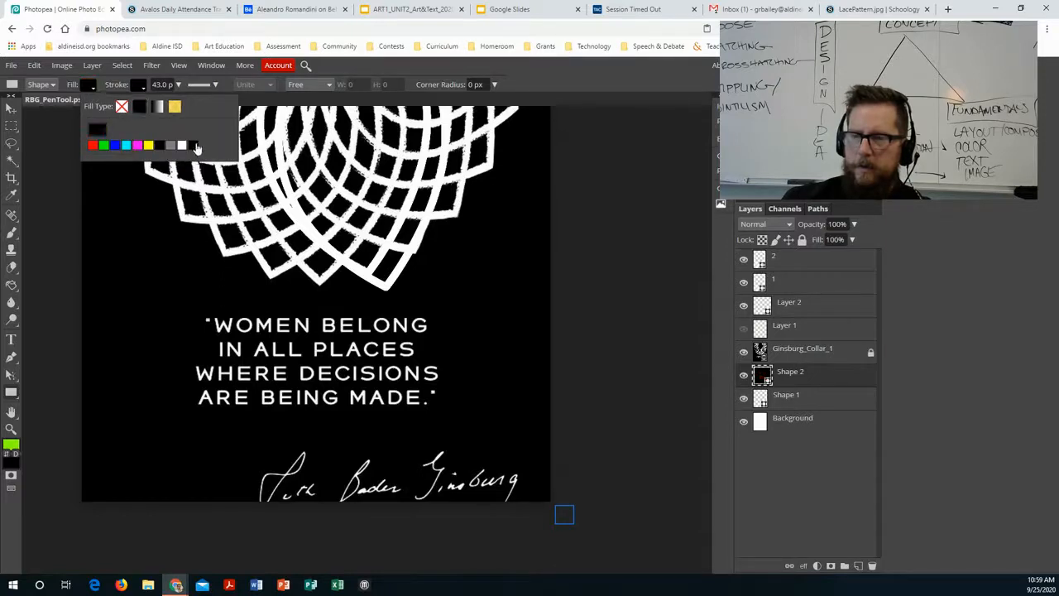
Reorder the Shape 2 layer below Shape 1, directly above Background, and check it by toggling the Ginsburg_Collar_1 layer's visibility
{"action": "left_click", "coordinate": [794, 422]}
{"action": "left_click", "coordinate": [797, 351]}
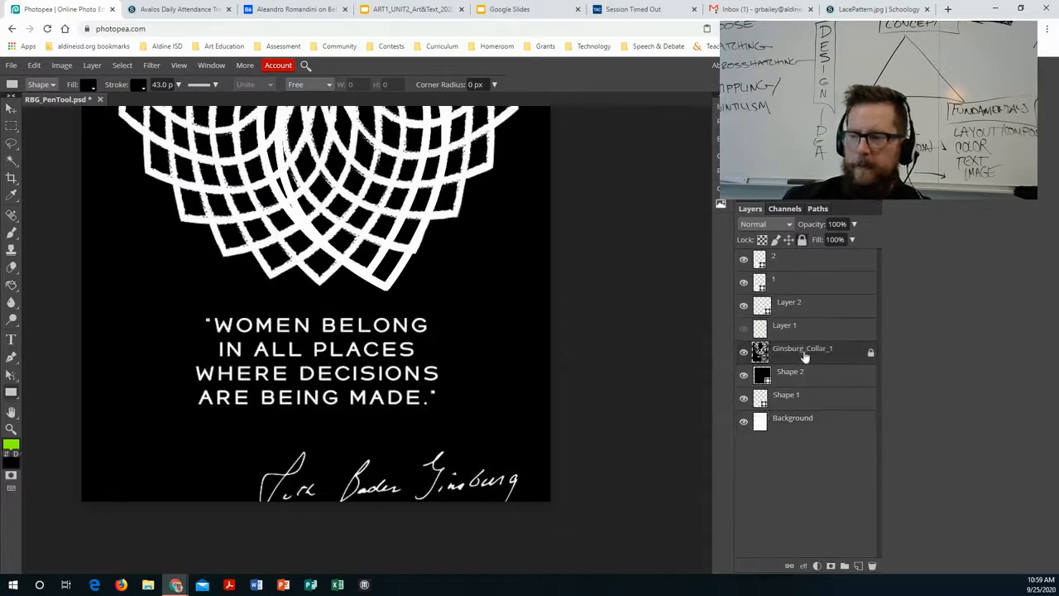
{"action": "left_click", "coordinate": [790, 373]}
{"action": "left_click_drag", "start_coordinate": [797, 376], "coordinate": [801, 410]}
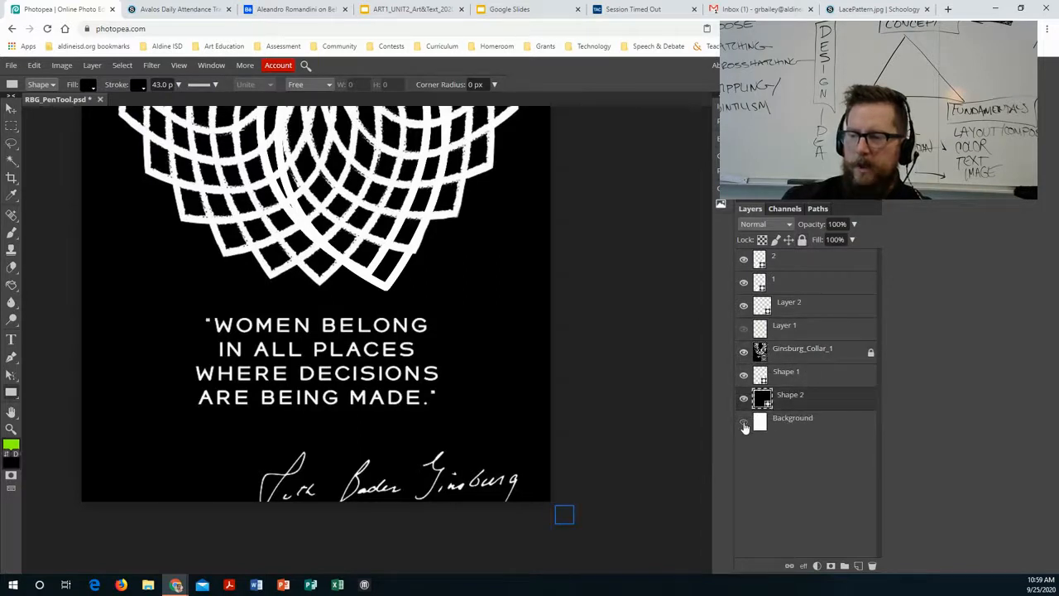
{"action": "left_click", "coordinate": [743, 351]}
{"action": "left_click", "coordinate": [743, 351]}
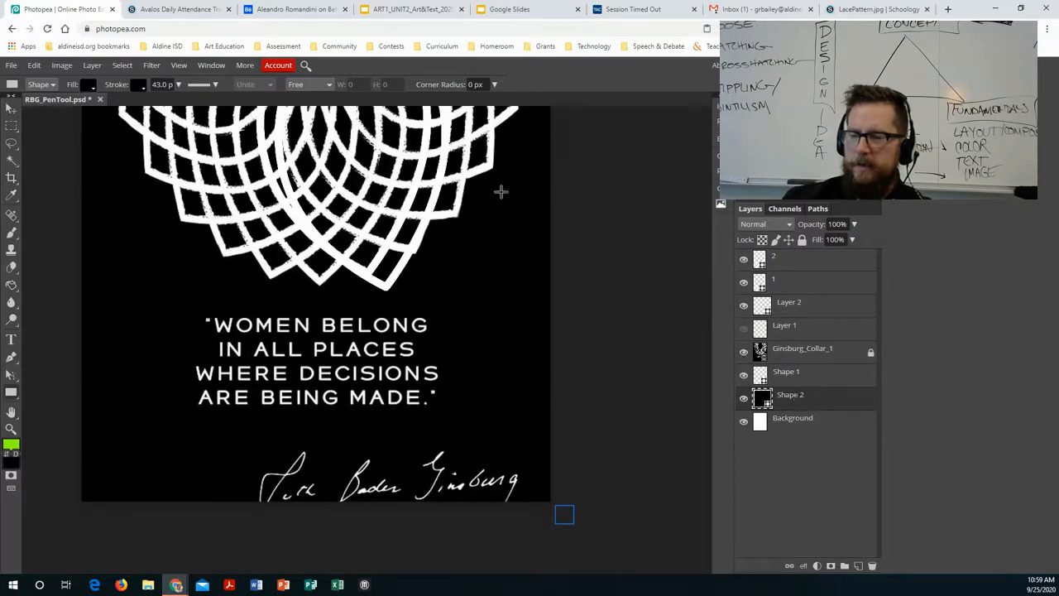
Move the small black square inside the poster's lower-right corner
{"action": "left_click", "coordinate": [564, 509]}
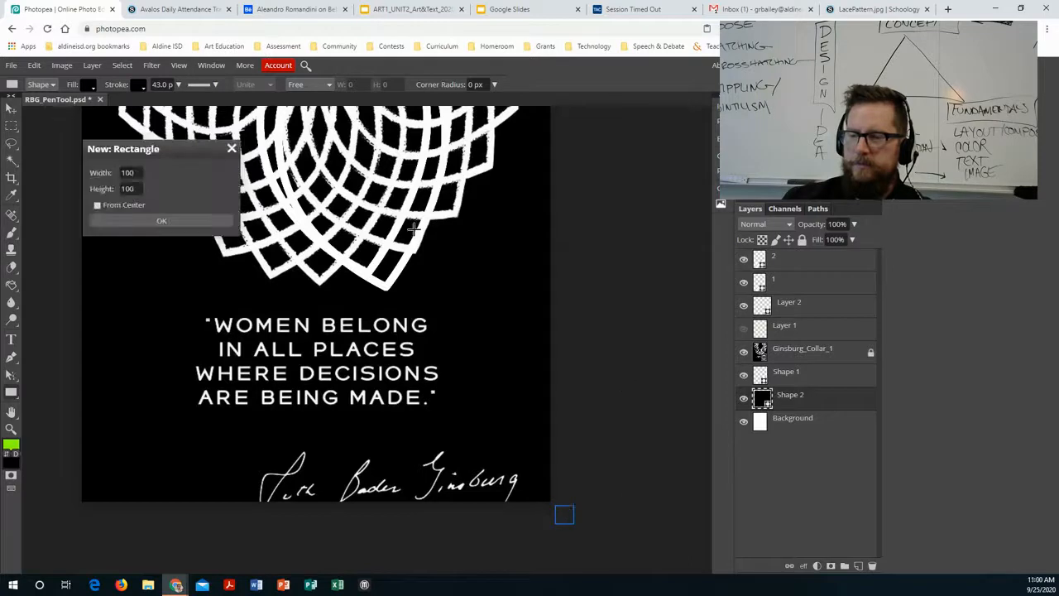
{"action": "left_click", "coordinate": [231, 149]}
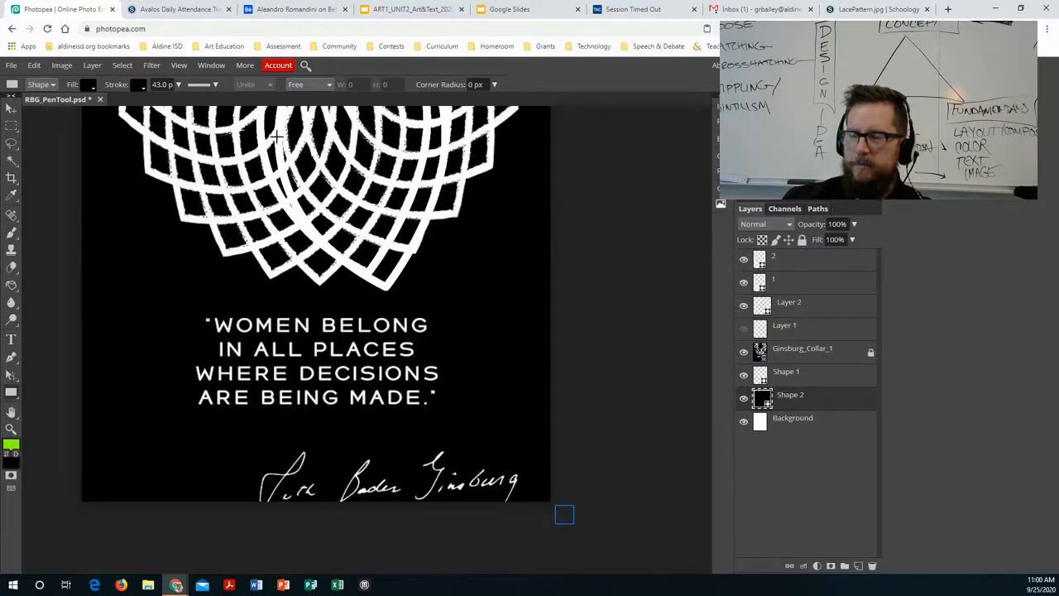
{"action": "left_click", "coordinate": [11, 109]}
{"action": "left_click_drag", "start_coordinate": [564, 513], "coordinate": [545, 495]}
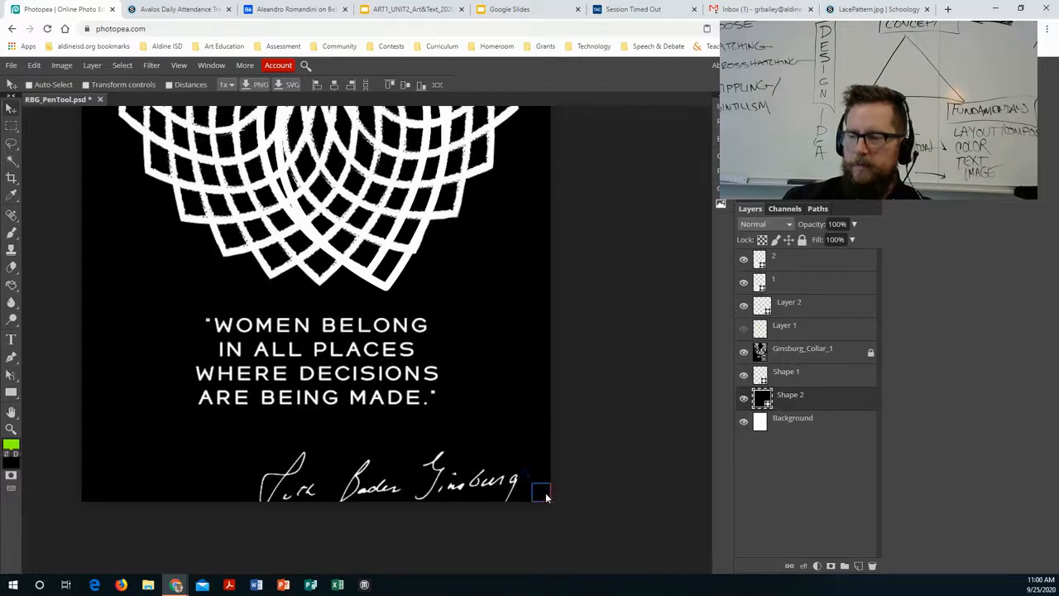
Scale the black square with Free Transform to about 2565% width and 3327% height, covering the whole poster
{"action": "left_click", "coordinate": [34, 64]}
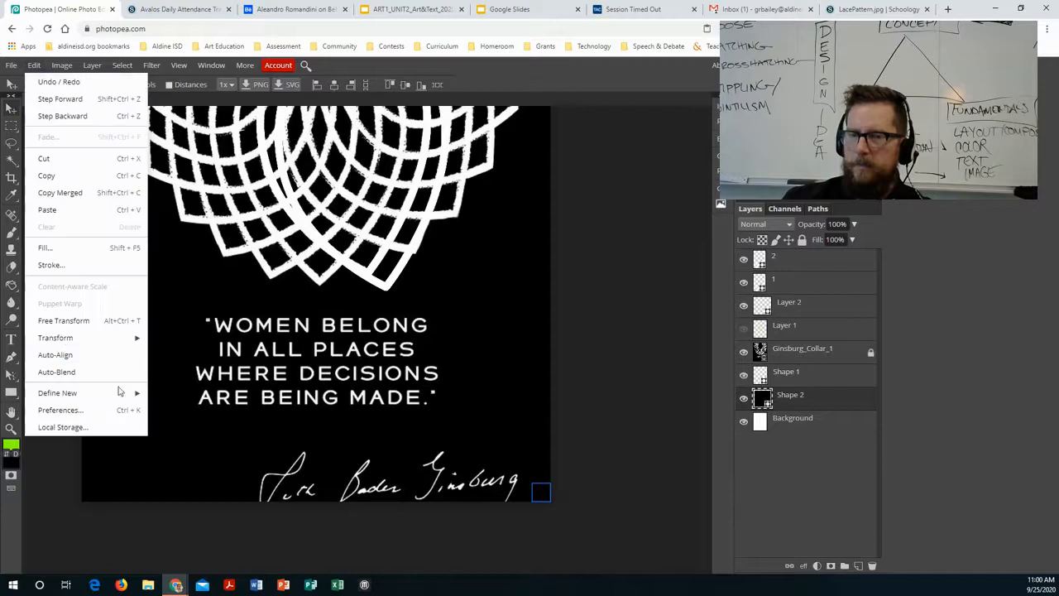
{"action": "left_click", "coordinate": [64, 320]}
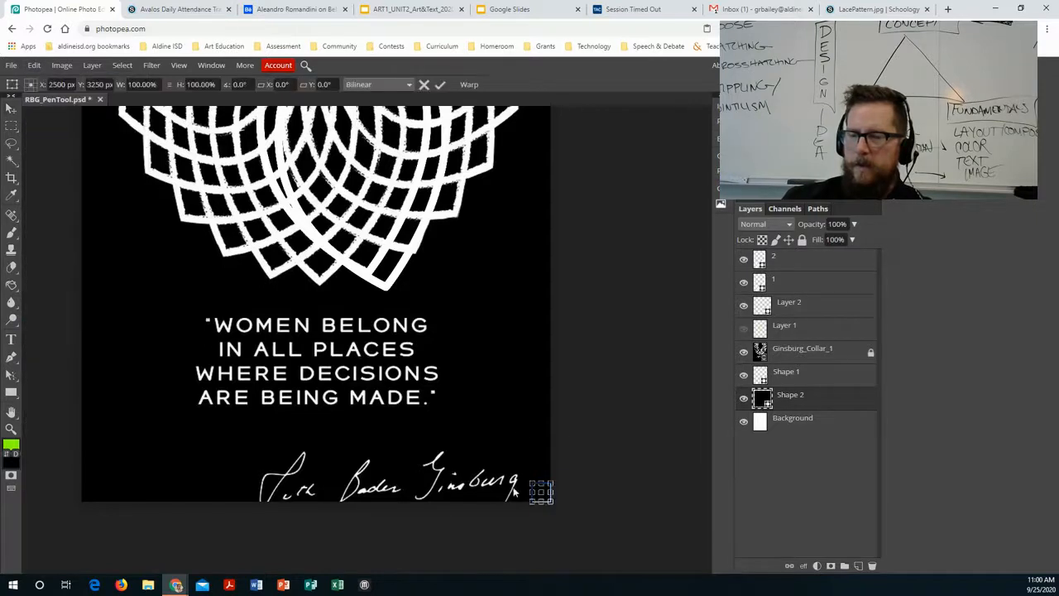
{"action": "left_click_drag", "start_coordinate": [530, 480], "coordinate": [77, 305]}
{"action": "left_click_drag", "start_coordinate": [321, 311], "coordinate": [311, 155]}
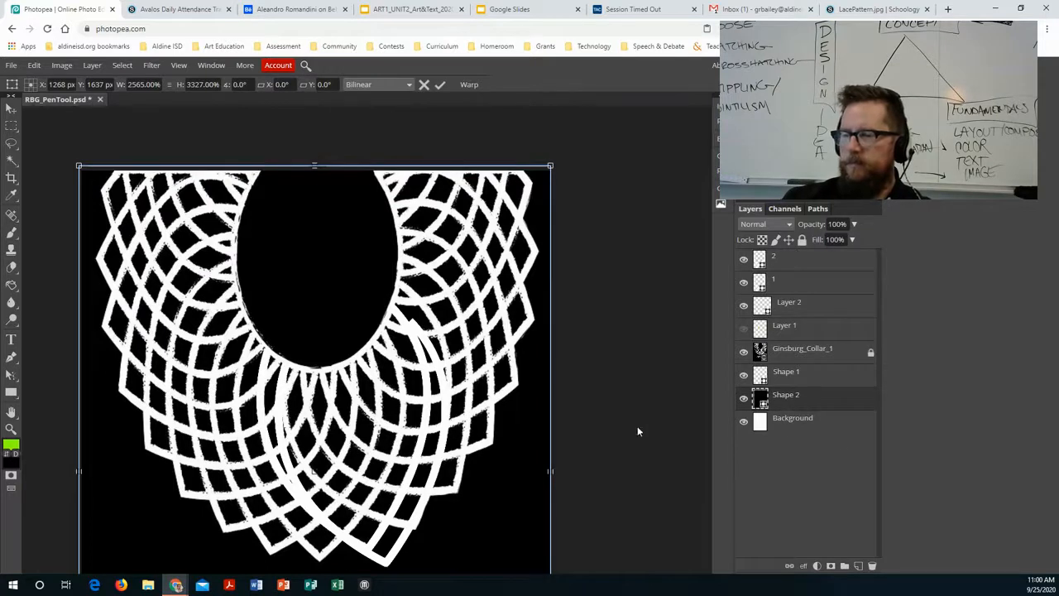
{"action": "key", "text": "Return"}
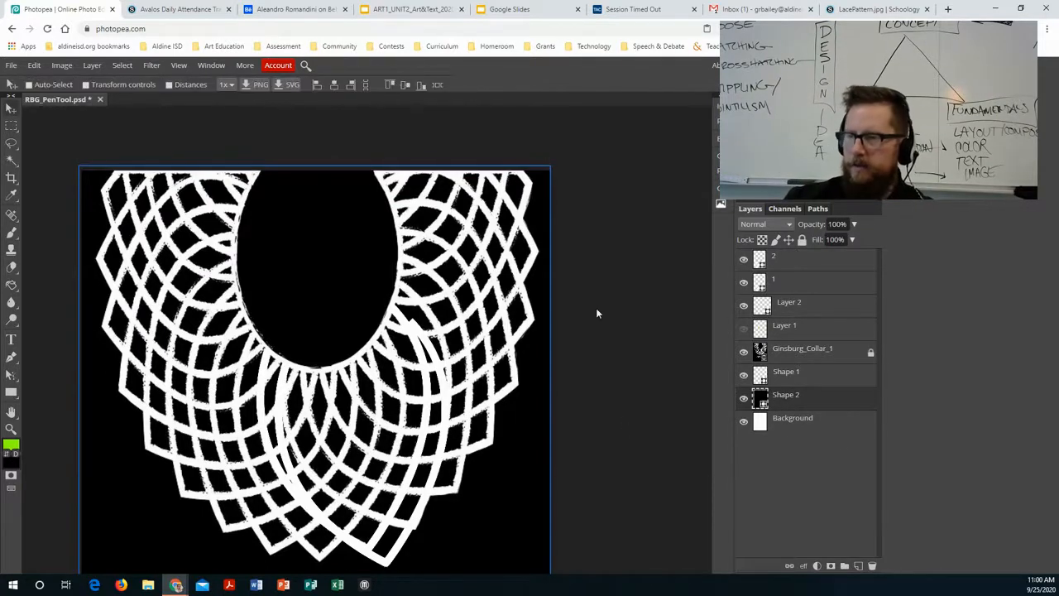
Stretch the black Shape 2 rectangle upward past the poster's top edge with Free Transform, to about 102.16% height
{"action": "left_click", "coordinate": [744, 352]}
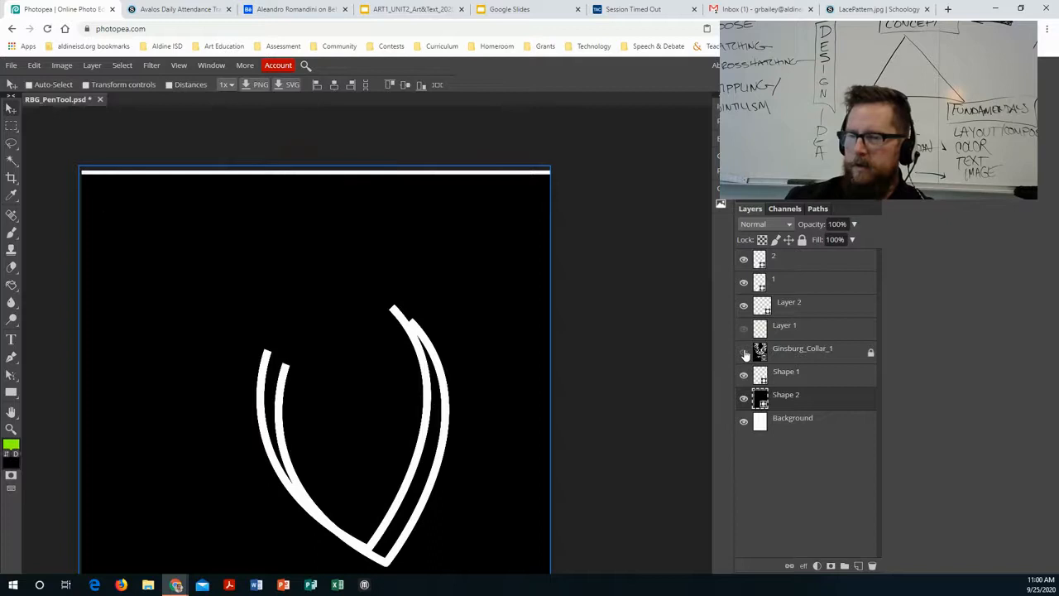
{"action": "left_click", "coordinate": [743, 352]}
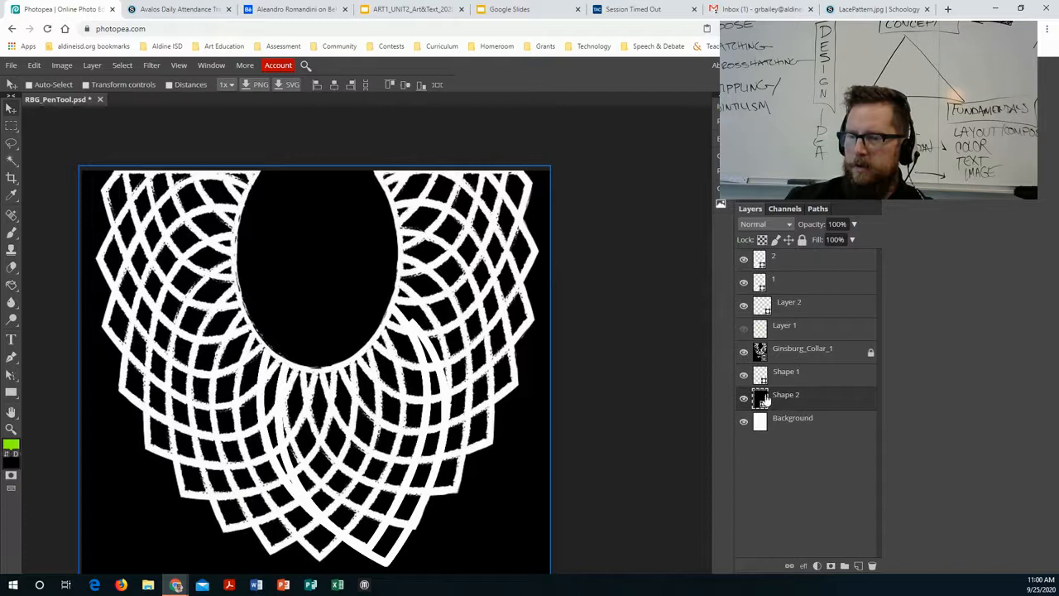
{"action": "right_click", "coordinate": [536, 421]}
{"action": "left_click", "coordinate": [34, 65]}
{"action": "left_click", "coordinate": [83, 316]}
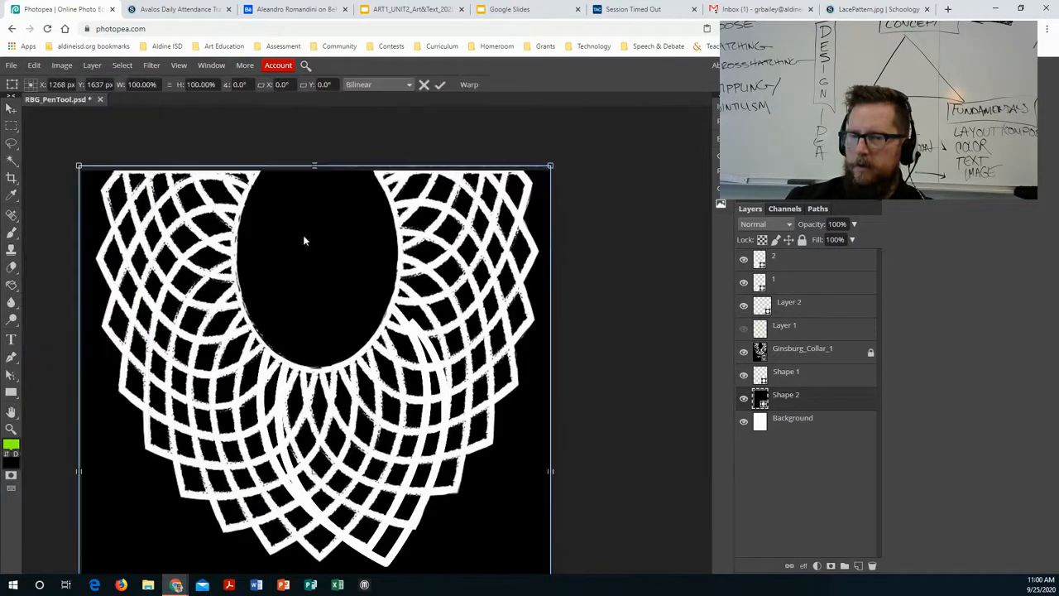
{"action": "left_click_drag", "start_coordinate": [313, 165], "coordinate": [314, 152]}
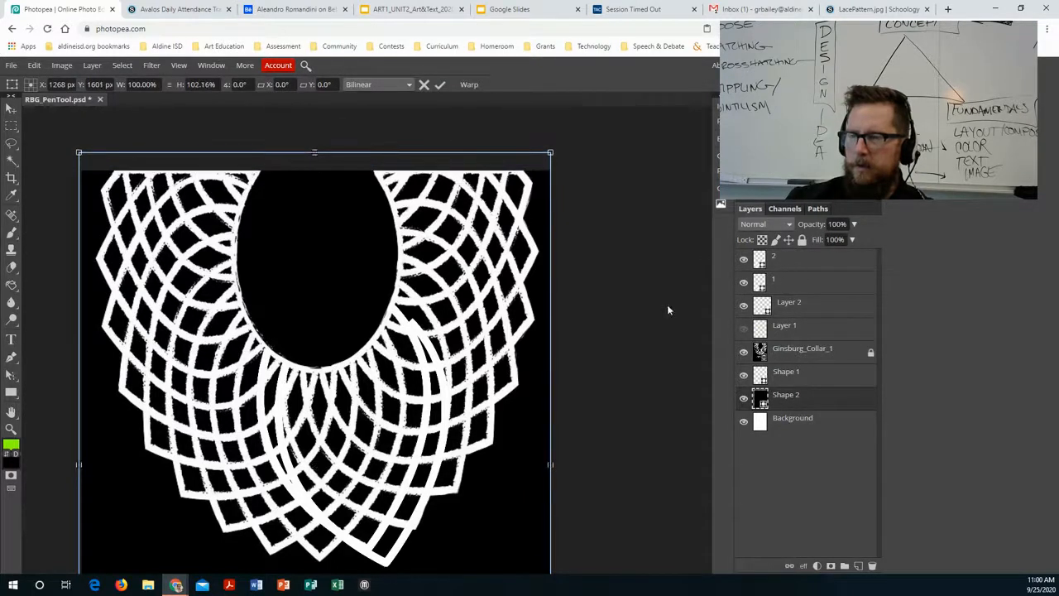
{"action": "key", "text": "Return"}
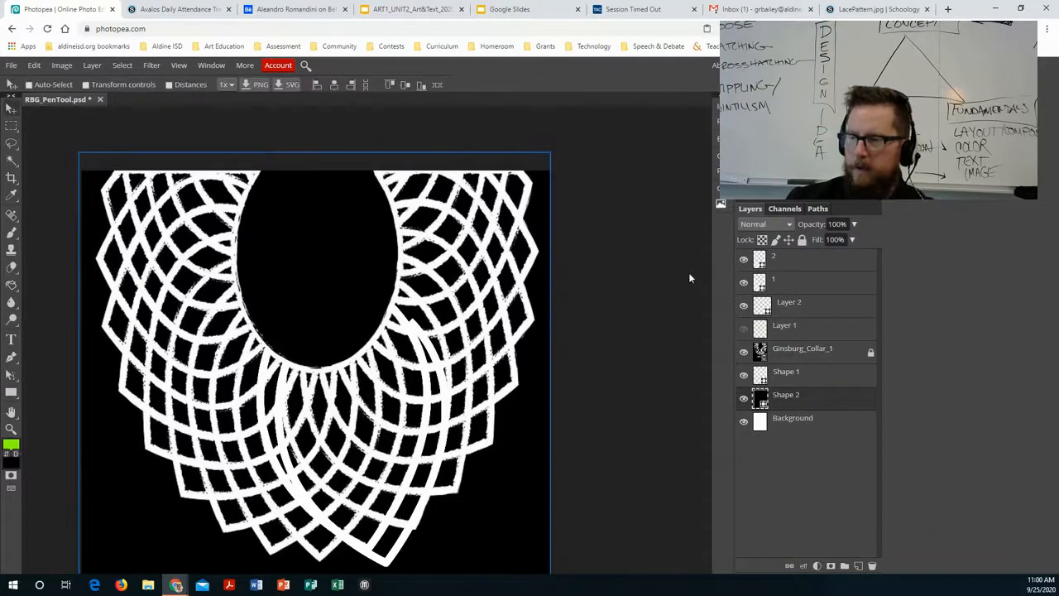
Check the black rectangle's coverage by toggling the visibility of the Ginsburg_Collar_1 and Shape 2 layers
{"action": "left_click", "coordinate": [744, 351]}
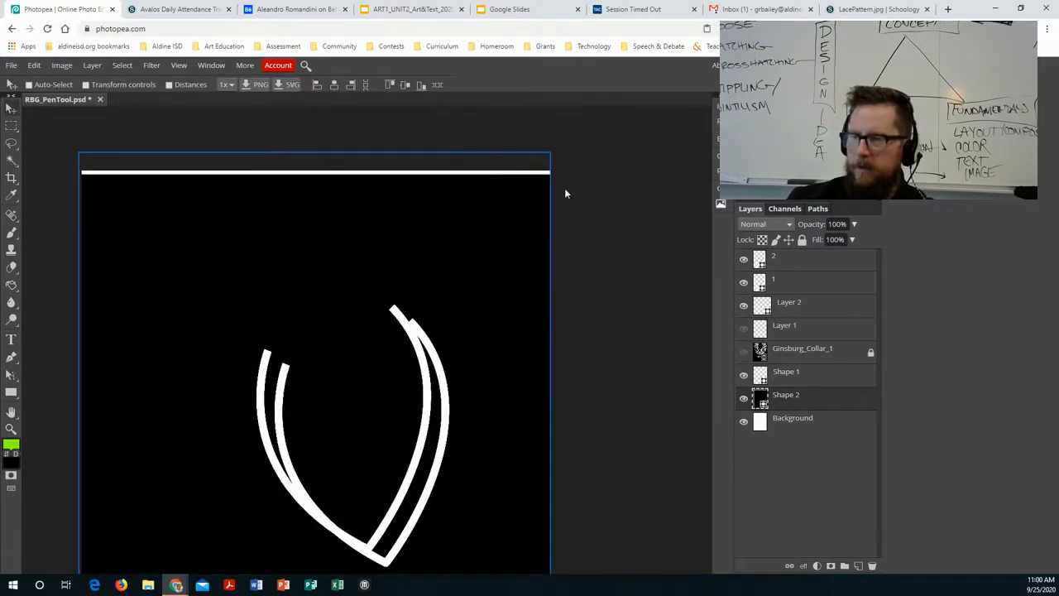
{"action": "left_click", "coordinate": [744, 398]}
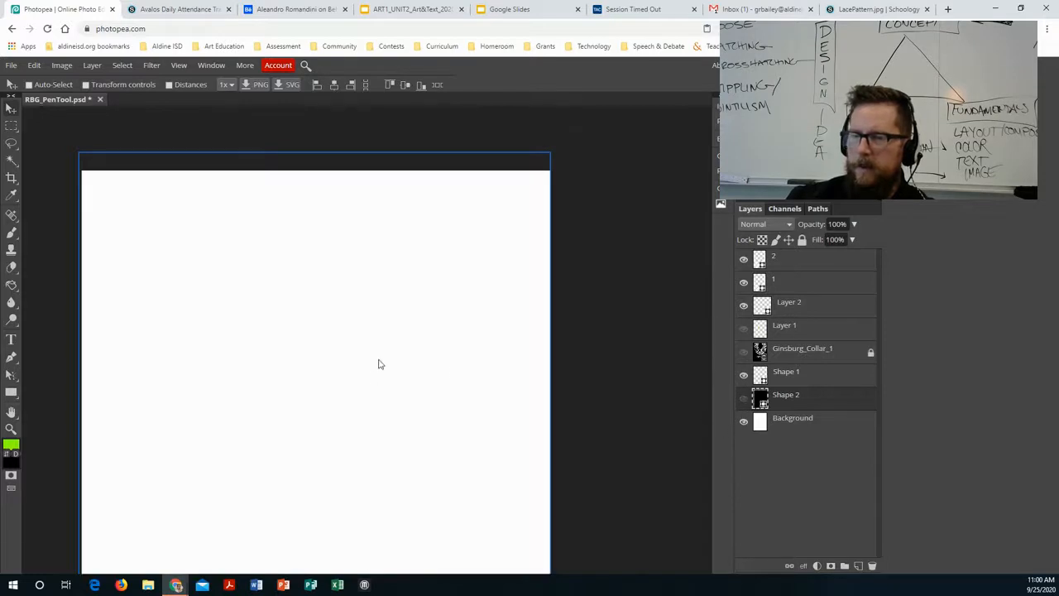
{"action": "left_click", "coordinate": [744, 398]}
{"action": "left_click", "coordinate": [743, 351]}
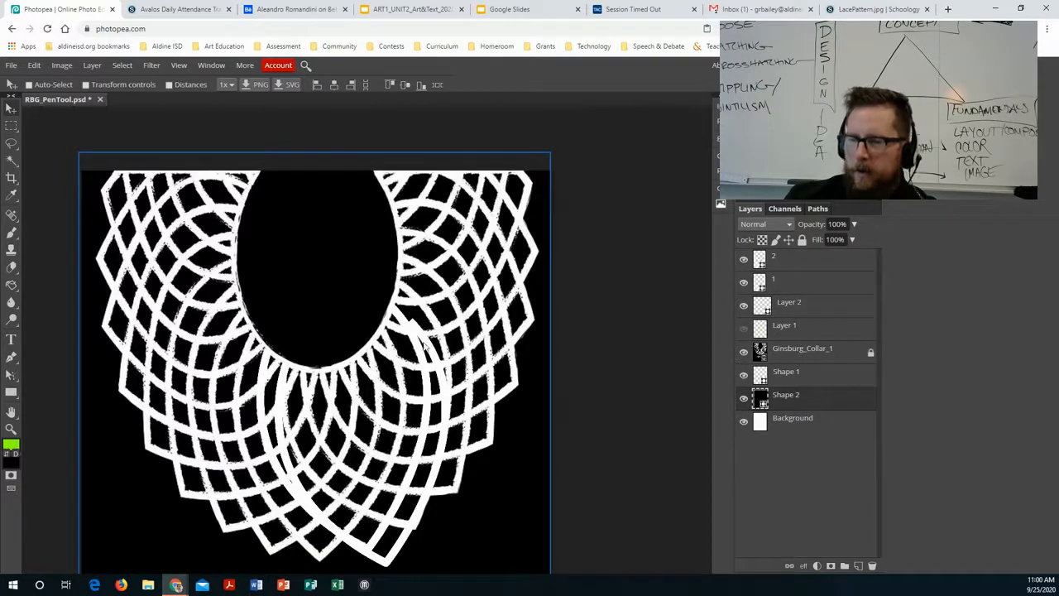
{"action": "key", "text": "Right"}
{"action": "key", "text": "Right"}
{"action": "key", "text": "Right"}
{"action": "key", "text": "Right"}
{"action": "key", "text": "Right"}
{"action": "key", "text": "Right"}
{"action": "key", "text": "Right"}
{"action": "key", "text": "Right"}
{"action": "key", "text": "Right"}
{"action": "key", "text": "Right"}
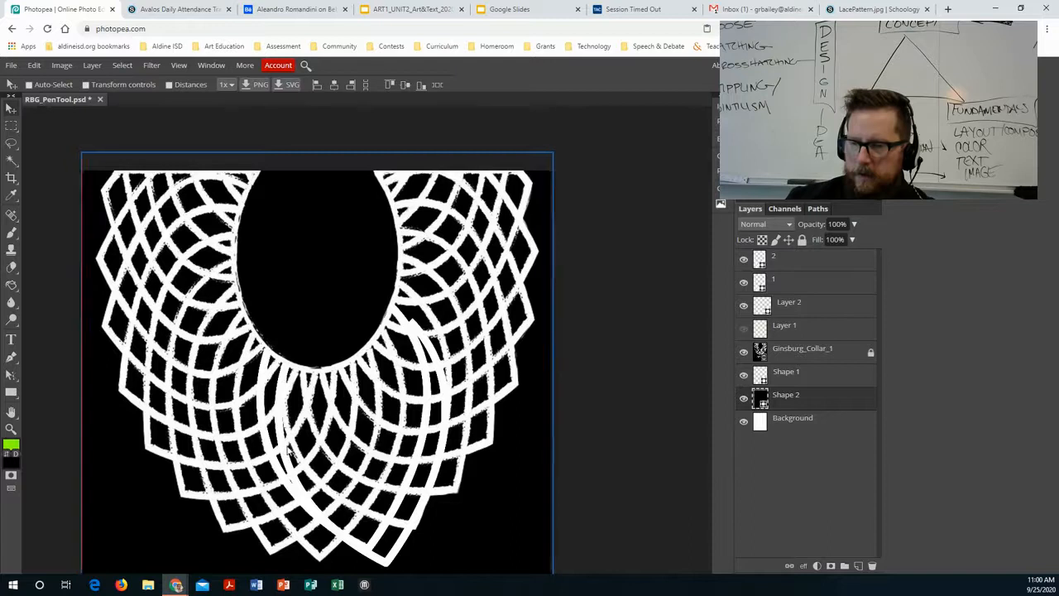
{"action": "key", "text": "shift+Left"}
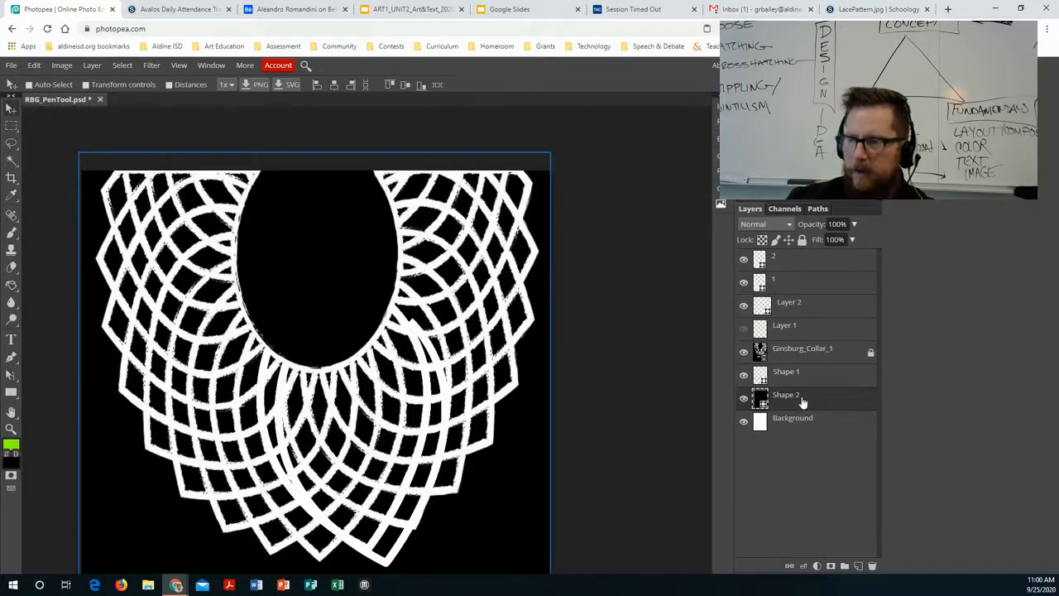
Lock the Shape 2 and Background layers
{"action": "left_click", "coordinate": [802, 240]}
{"action": "left_click", "coordinate": [860, 428]}
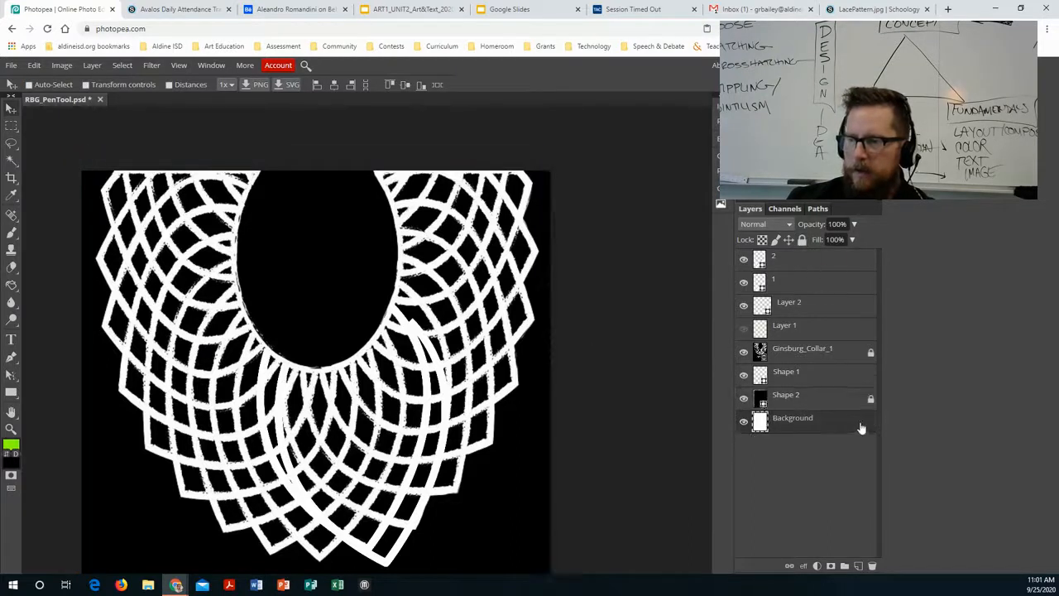
{"action": "left_click", "coordinate": [801, 240]}
{"action": "left_click", "coordinate": [638, 357]}
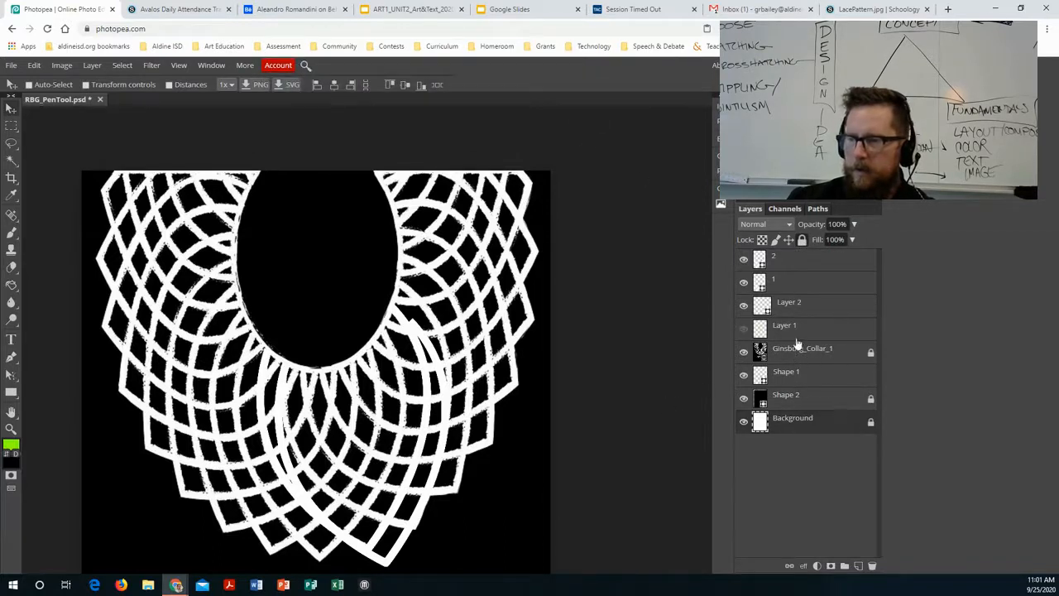
Rotate the layer 2 petal to about -13.3° with Free Transform and move it to about X 1606, Y 1364 px over the collar's next petal
{"action": "left_click", "coordinate": [781, 259]}
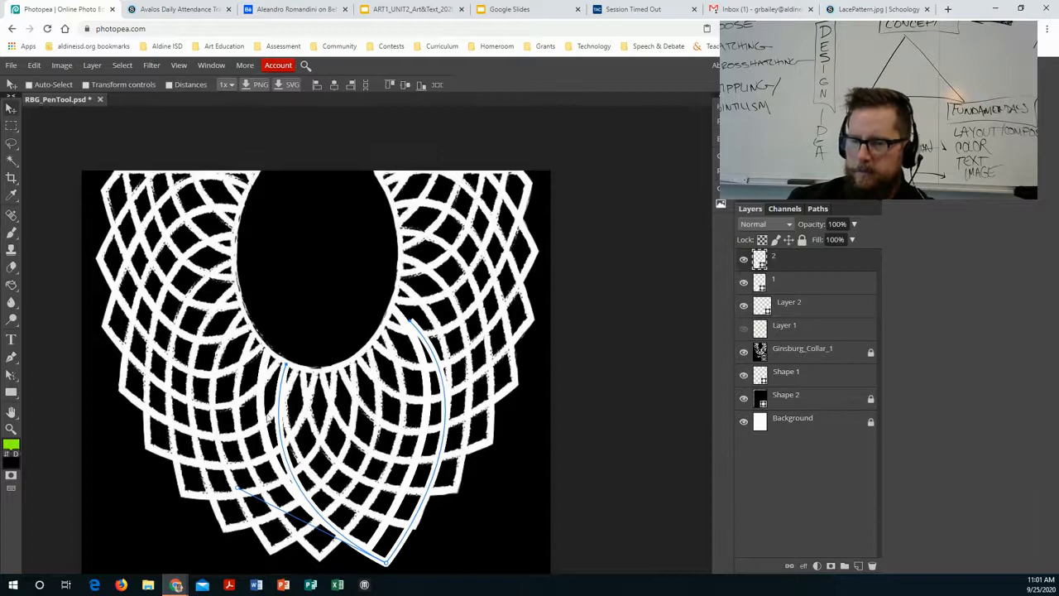
{"action": "mouse_move", "coordinate": [279, 420]}
{"action": "left_mouse_down"}
{"action": "mouse_move", "coordinate": [347, 438]}
{"action": "mouse_move", "coordinate": [413, 414]}
{"action": "mouse_move", "coordinate": [292, 445]}
{"action": "mouse_move", "coordinate": [279, 419]}
{"action": "left_mouse_up"}
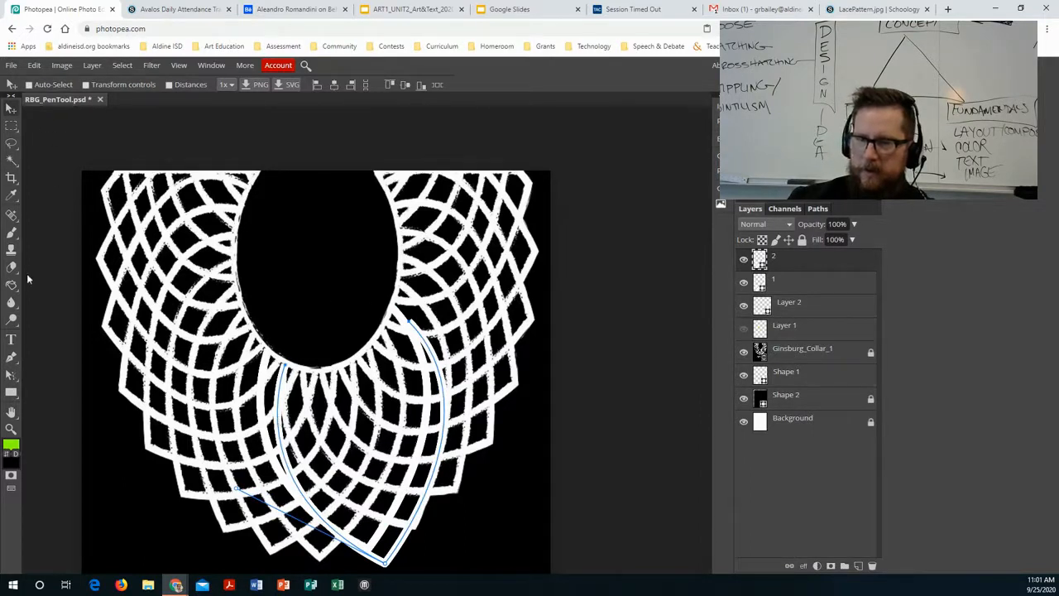
{"action": "left_click", "coordinate": [34, 65]}
{"action": "left_click", "coordinate": [75, 322]}
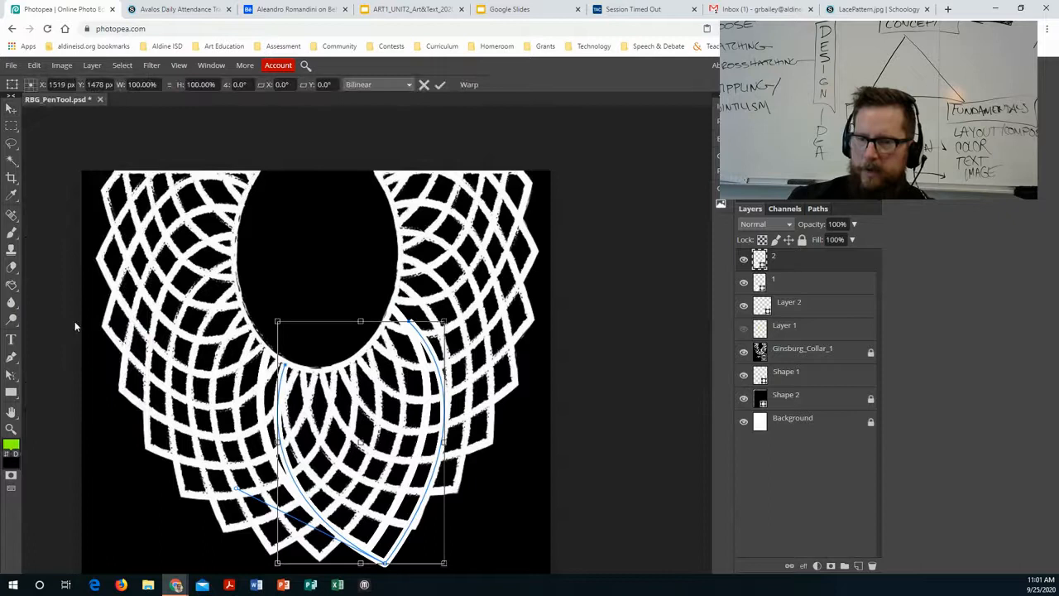
{"action": "left_click_drag", "start_coordinate": [456, 295], "coordinate": [404, 262]}
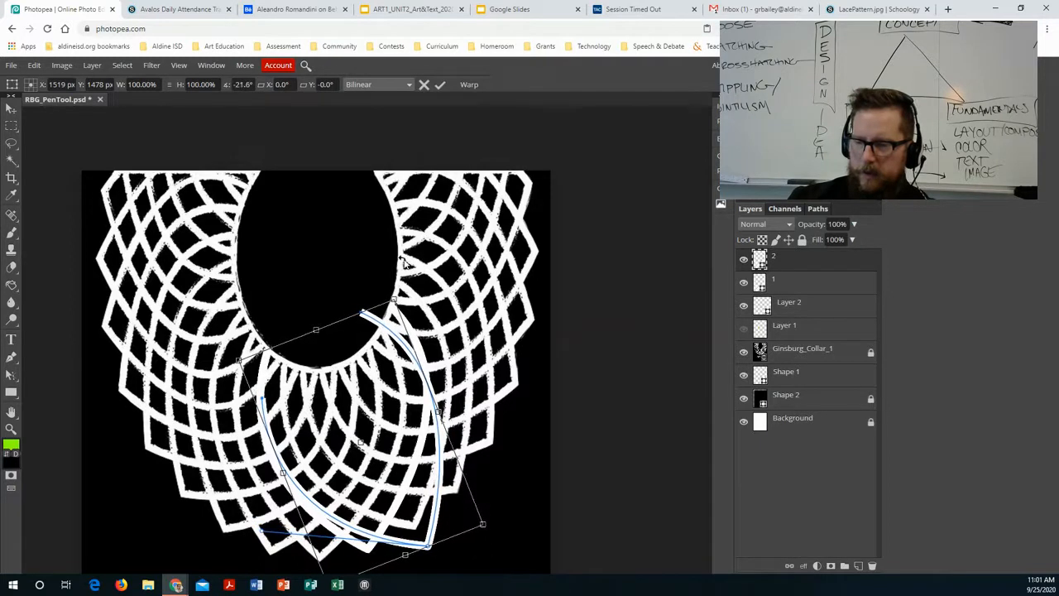
{"action": "left_click_drag", "start_coordinate": [442, 497], "coordinate": [463, 467]}
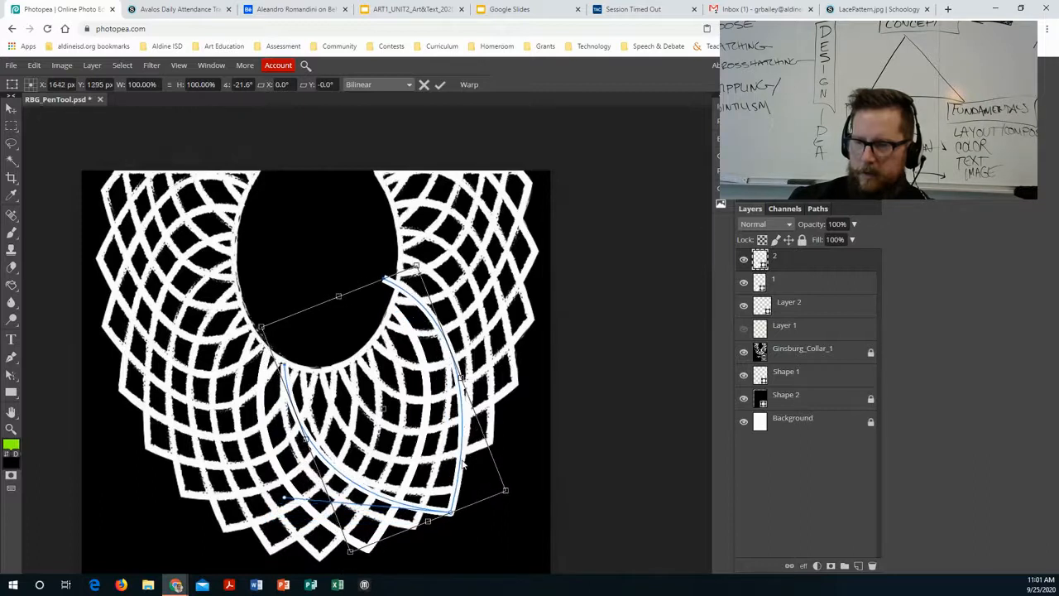
{"action": "left_click_drag", "start_coordinate": [420, 257], "coordinate": [431, 272]}
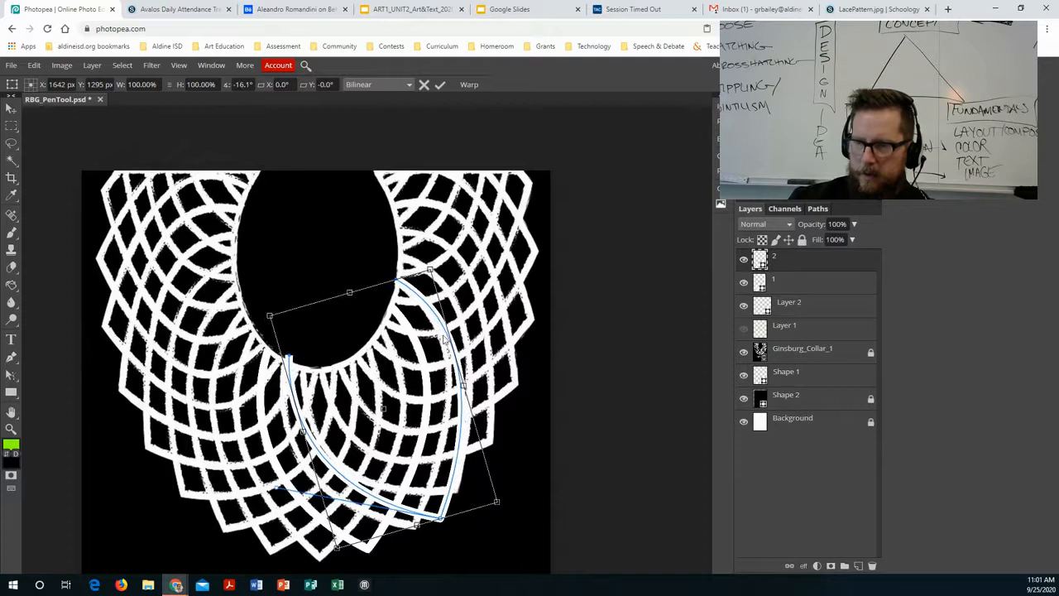
{"action": "left_click_drag", "start_coordinate": [443, 345], "coordinate": [443, 348]}
{"action": "left_click_drag", "start_coordinate": [436, 249], "coordinate": [440, 263]}
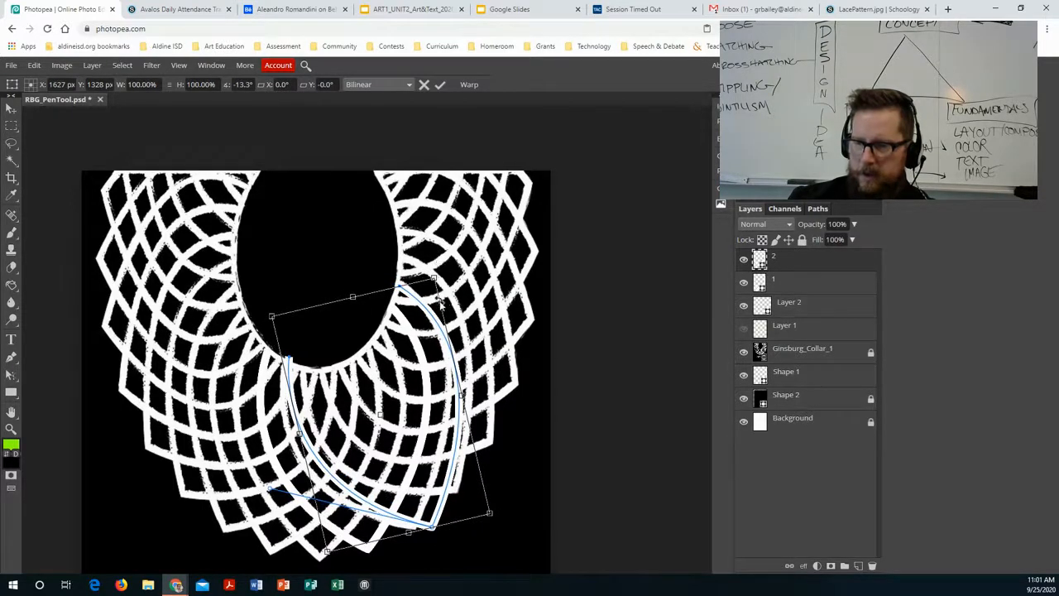
{"action": "left_click_drag", "start_coordinate": [436, 327], "coordinate": [432, 332]}
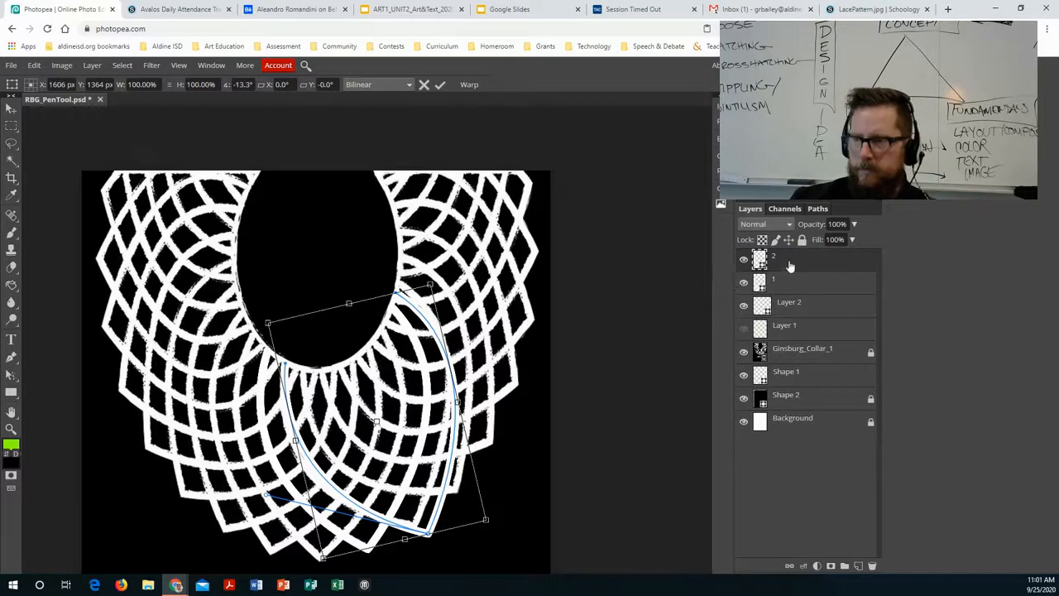
{"action": "key", "text": "Return"}
Duplicate layer 2 and shift the copied petal slightly to the right along the collar
{"action": "right_click", "coordinate": [819, 252]}
{"action": "left_click", "coordinate": [857, 293]}
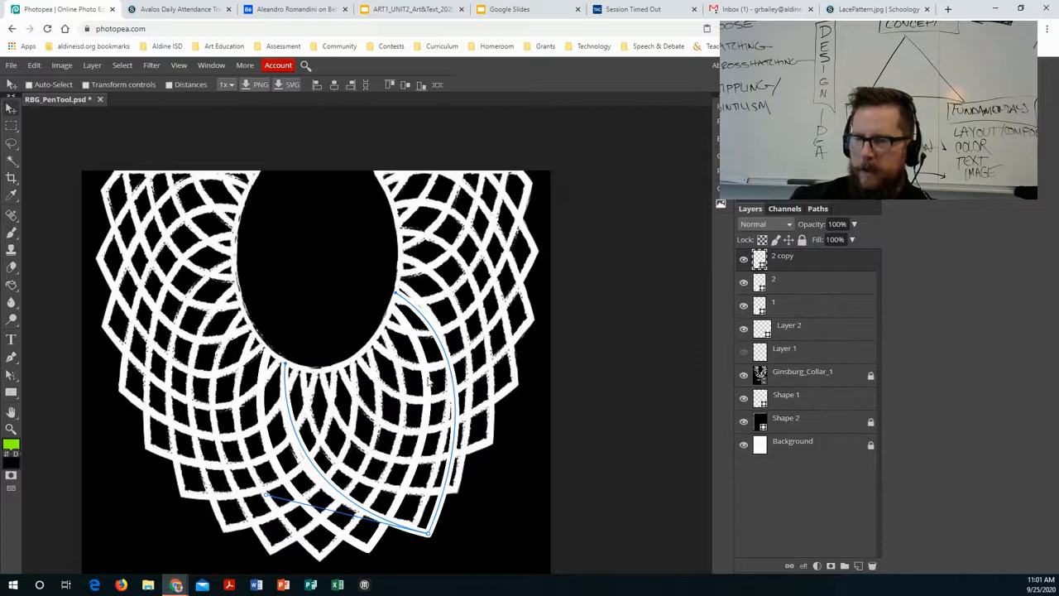
{"action": "mouse_move", "coordinate": [455, 380]}
{"action": "left_mouse_down"}
{"action": "mouse_move", "coordinate": [519, 393]}
{"action": "mouse_move", "coordinate": [474, 386]}
{"action": "left_mouse_up"}
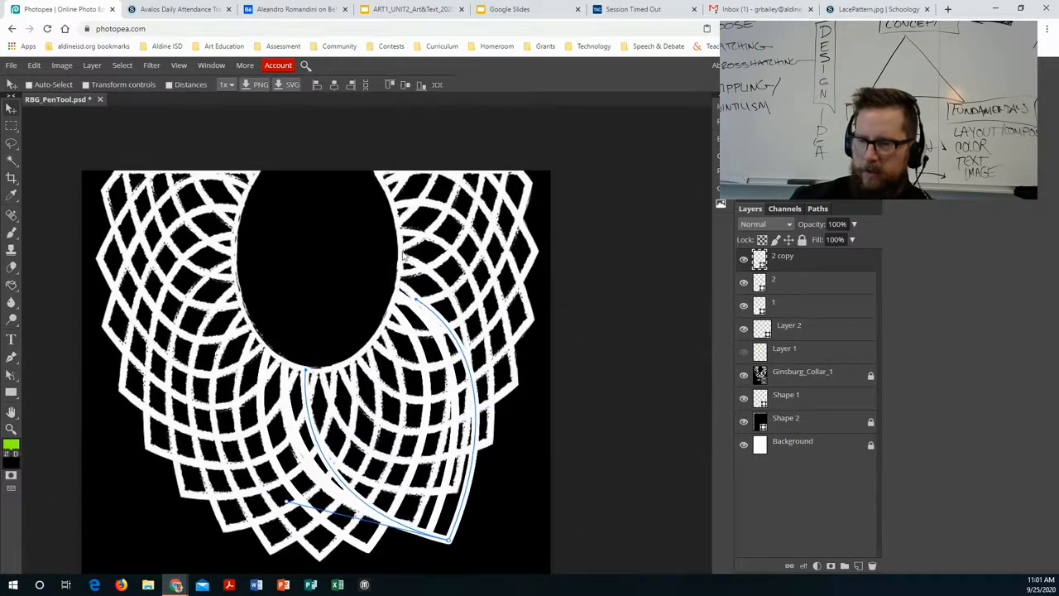
Rotate the 2 copy petal about -12.5° with Free Transform and position it at about X 1715, Y 1262 px
{"action": "left_click", "coordinate": [34, 64]}
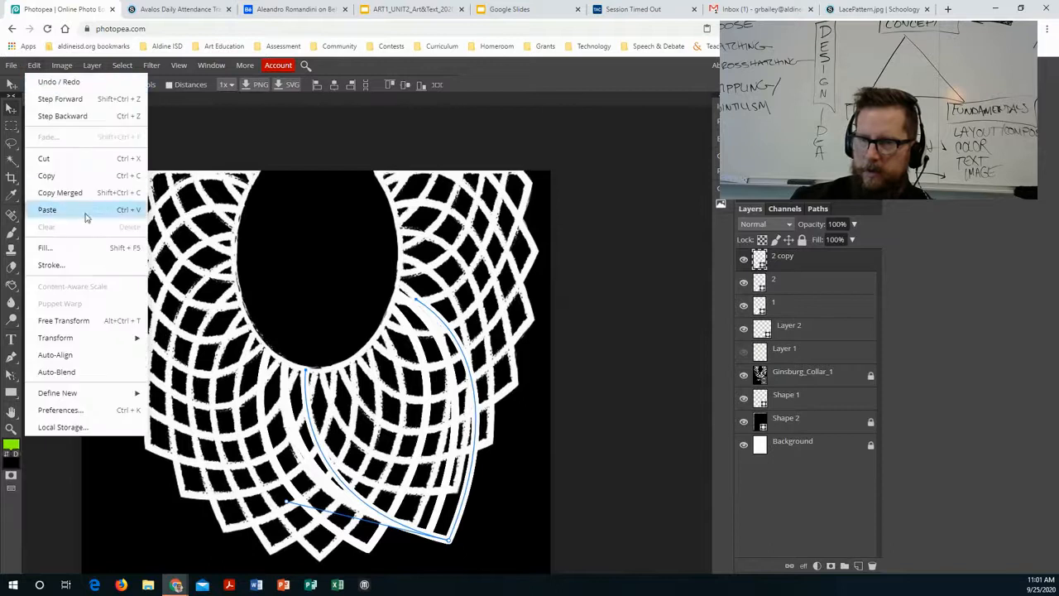
{"action": "left_click", "coordinate": [82, 324]}
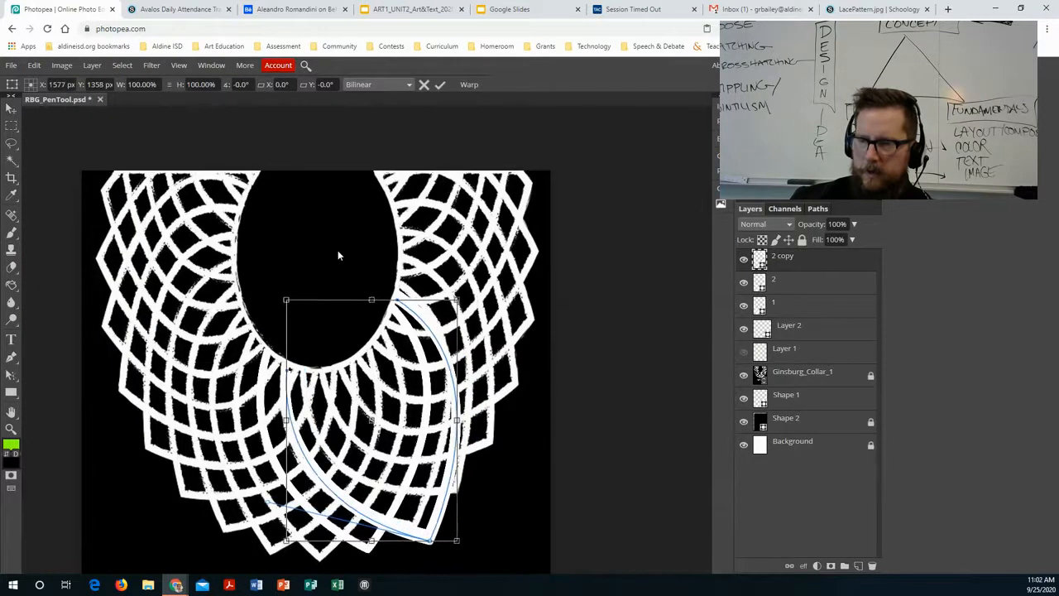
{"action": "left_click_drag", "start_coordinate": [387, 245], "coordinate": [356, 250]}
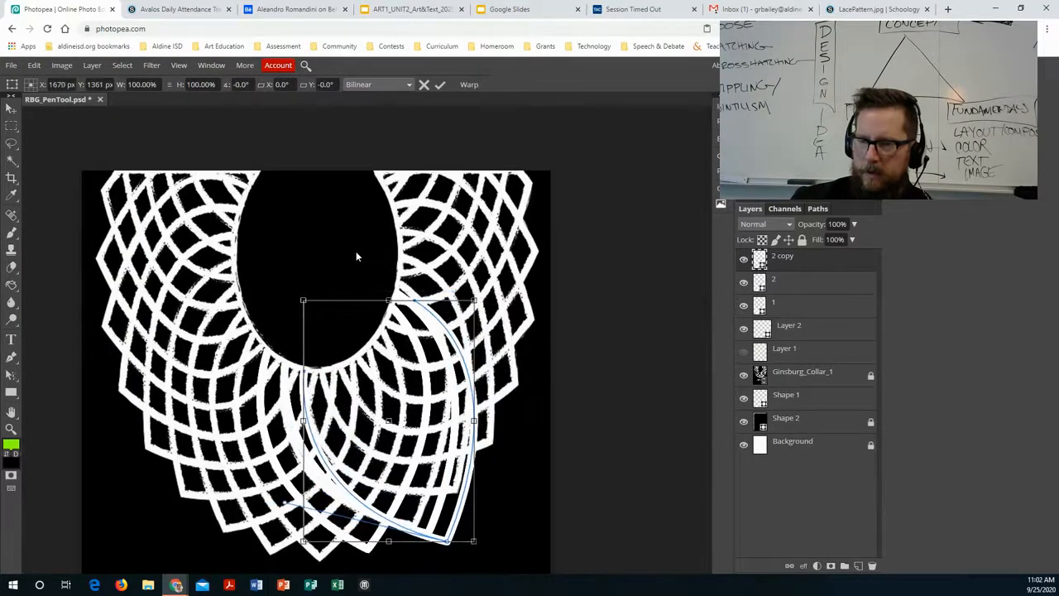
{"action": "left_click_drag", "start_coordinate": [489, 302], "coordinate": [451, 275]}
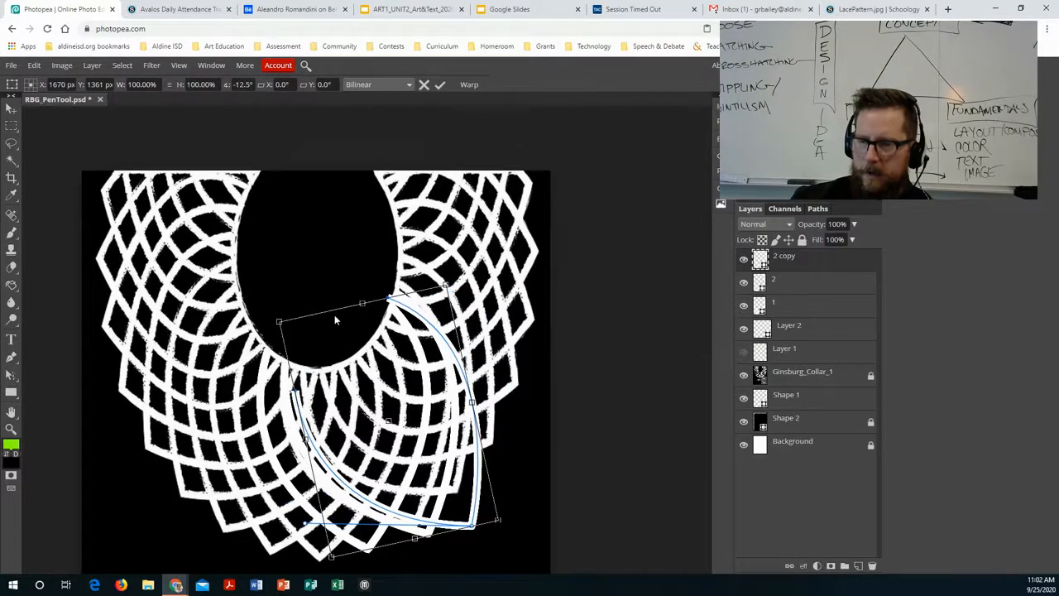
{"action": "mouse_move", "coordinate": [331, 310]}
{"action": "left_mouse_down"}
{"action": "mouse_move", "coordinate": [348, 298]}
{"action": "mouse_move", "coordinate": [339, 291]}
{"action": "left_mouse_up"}
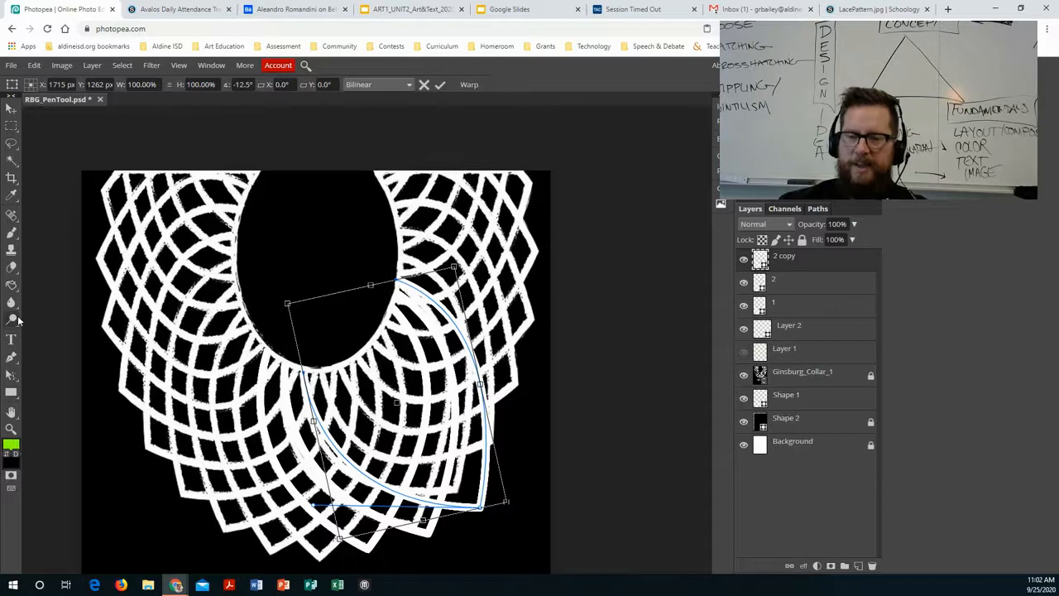
Add a new layer and draw an unfilled ellipse with a 43 px white stroke around the collar's neck opening
{"action": "left_click", "coordinate": [10, 392]}
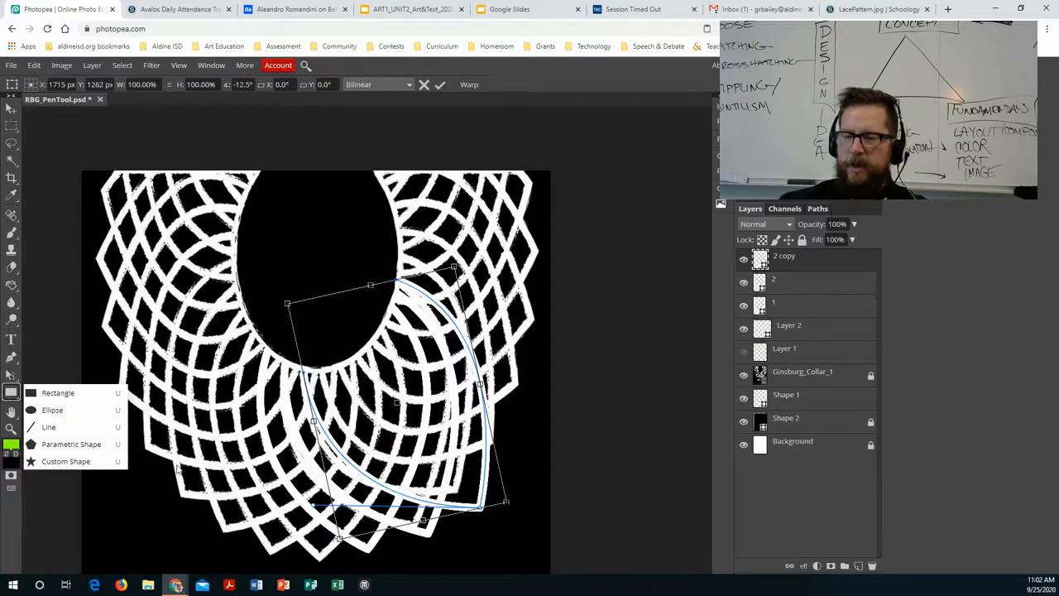
{"action": "left_click", "coordinate": [52, 409]}
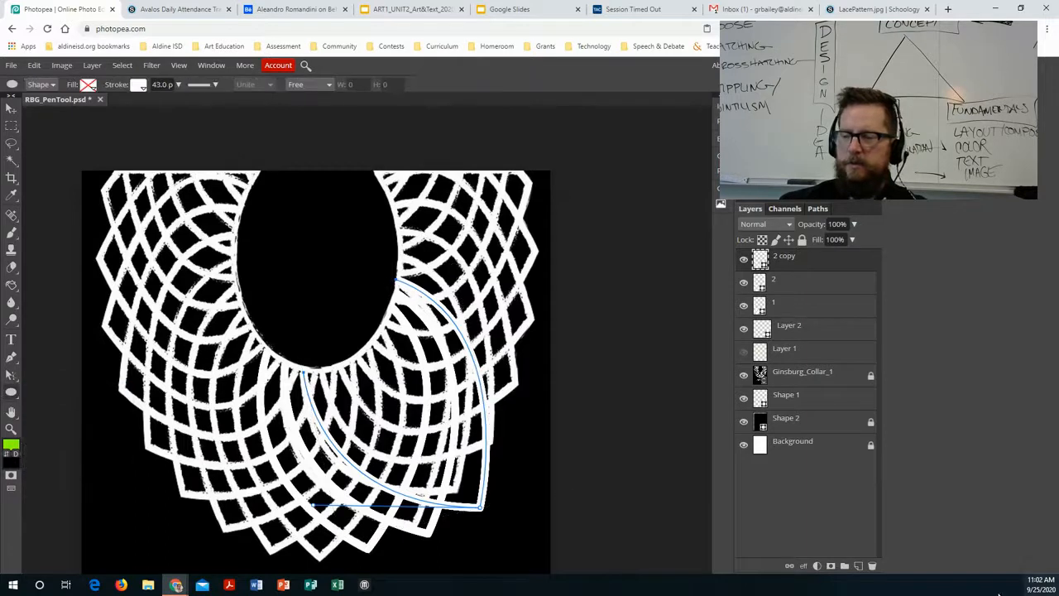
{"action": "left_click", "coordinate": [858, 565]}
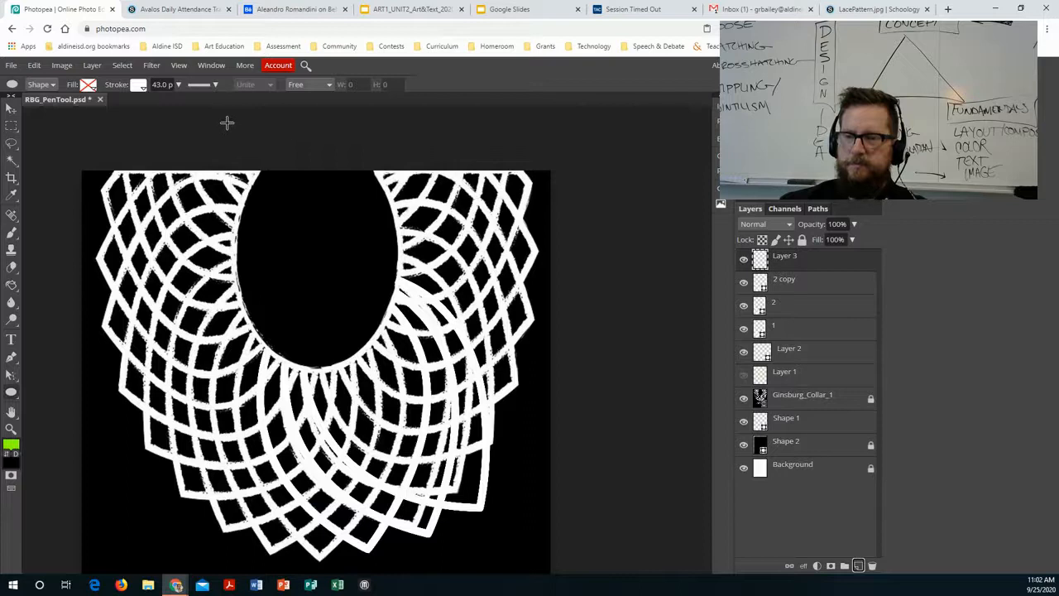
{"action": "left_click_drag", "start_coordinate": [225, 122], "coordinate": [400, 369]}
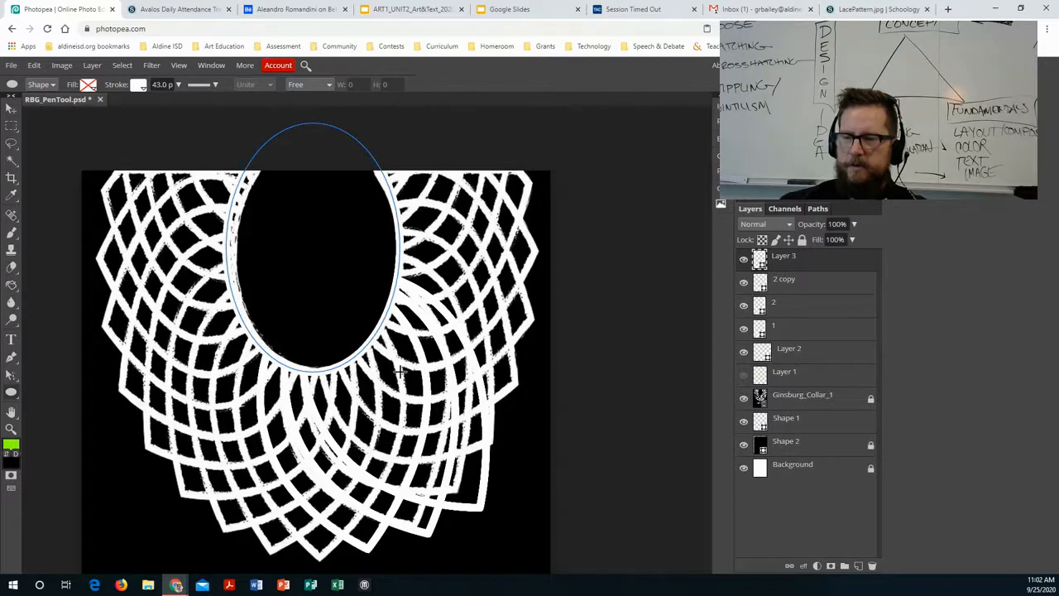
Narrow the neckline ellipse from its left side to about 93.33% width with Free Transform
{"action": "left_click", "coordinate": [64, 68]}
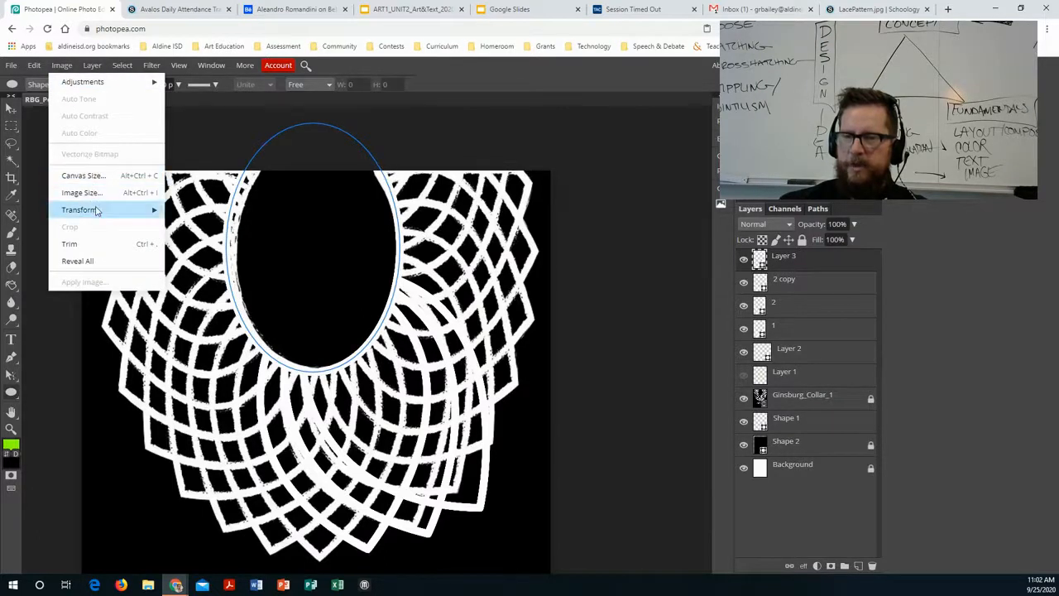
{"action": "mouse_move", "coordinate": [31, 69]}
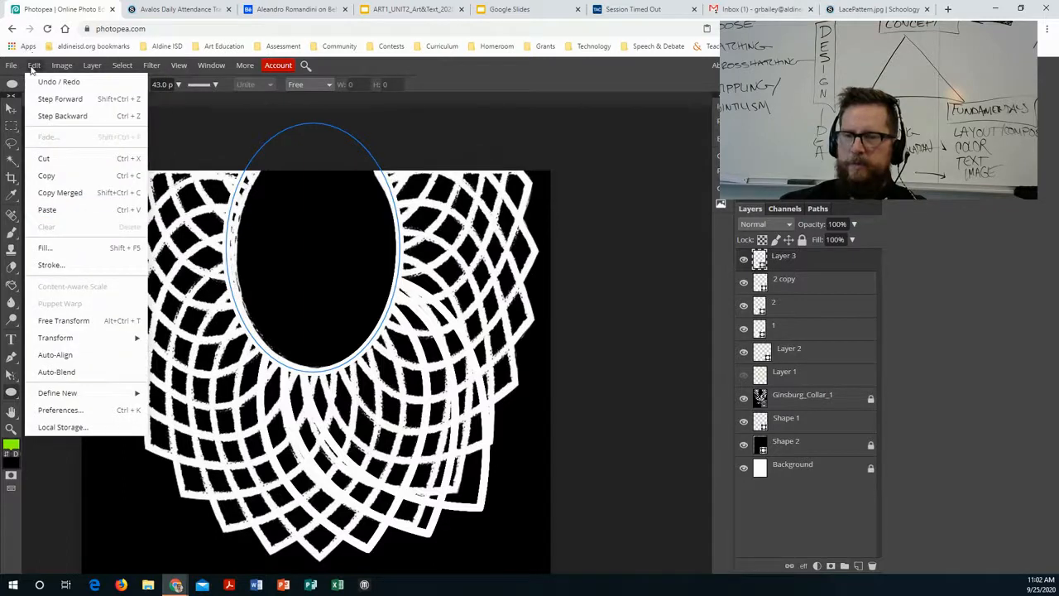
{"action": "left_click", "coordinate": [75, 321]}
{"action": "left_click_drag", "start_coordinate": [226, 247], "coordinate": [238, 249]}
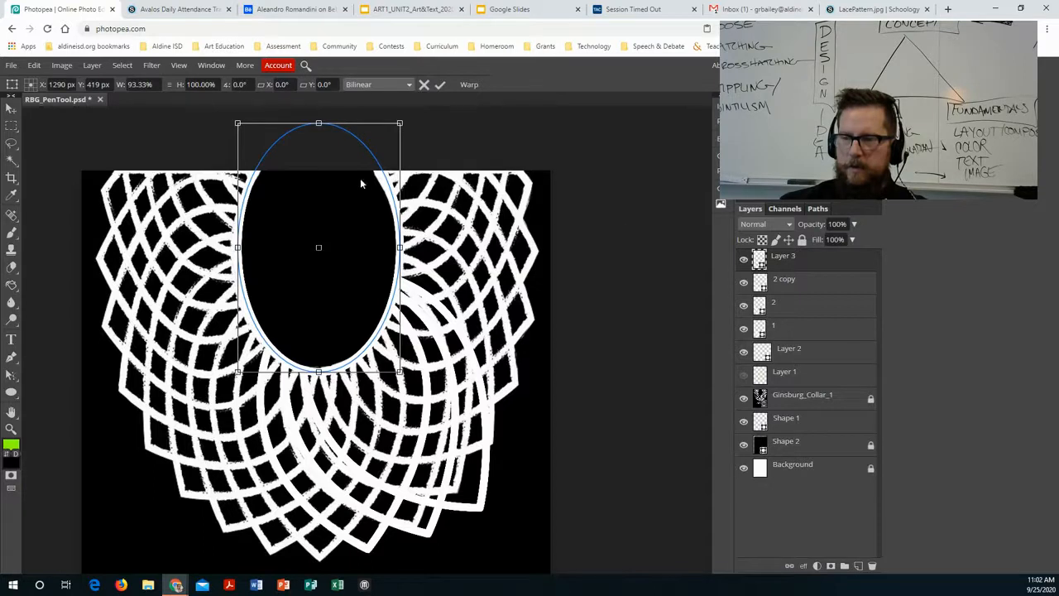
{"action": "left_click", "coordinate": [440, 85]}
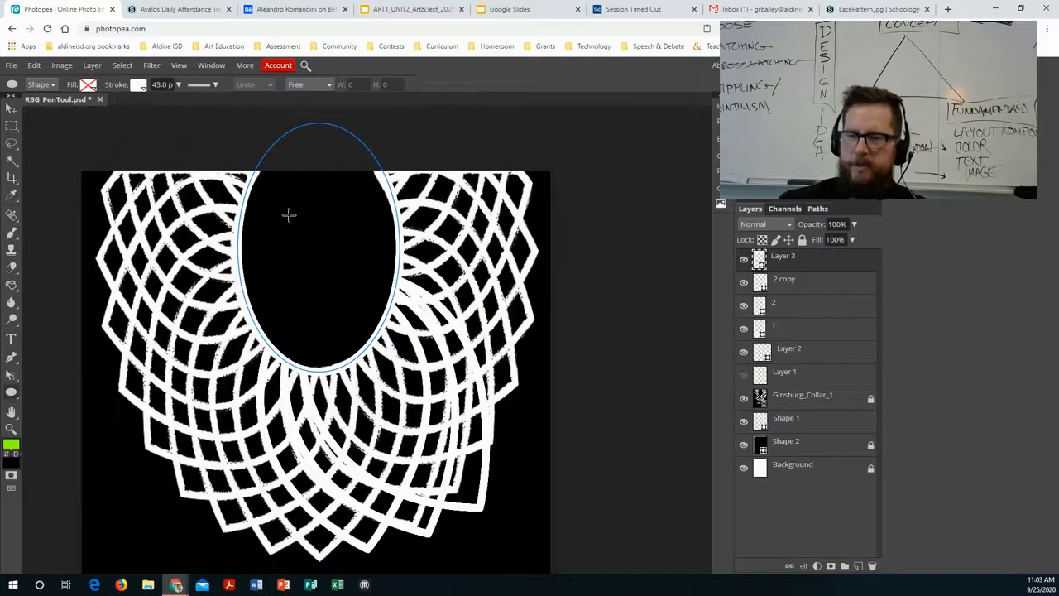
Hide the Ginsburg_Collar_1 reference layer so only the traced collar shapes show over the black background
{"action": "left_click", "coordinate": [11, 125]}
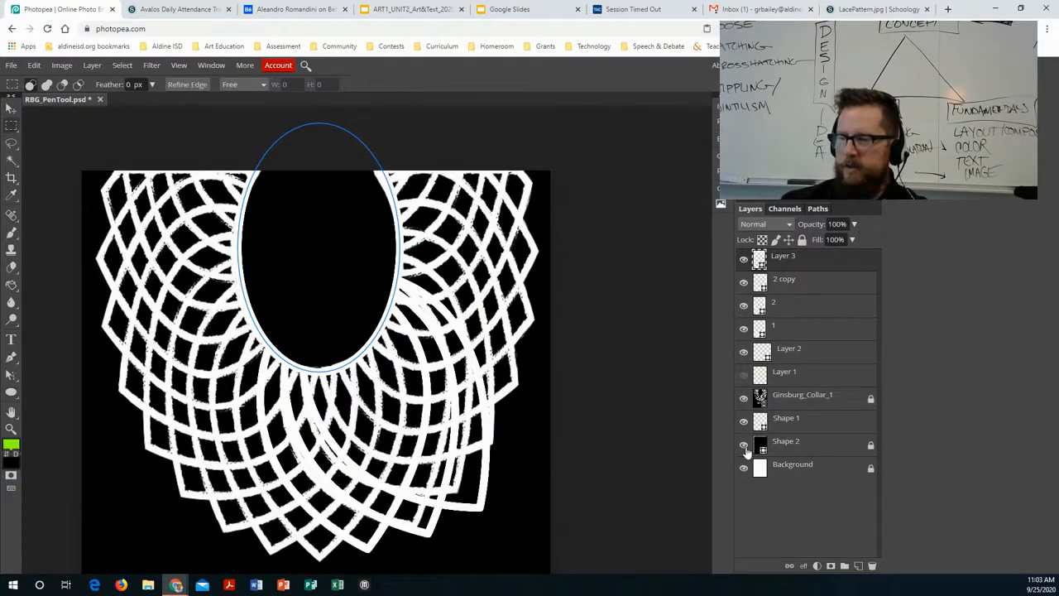
{"action": "left_click", "coordinate": [743, 399]}
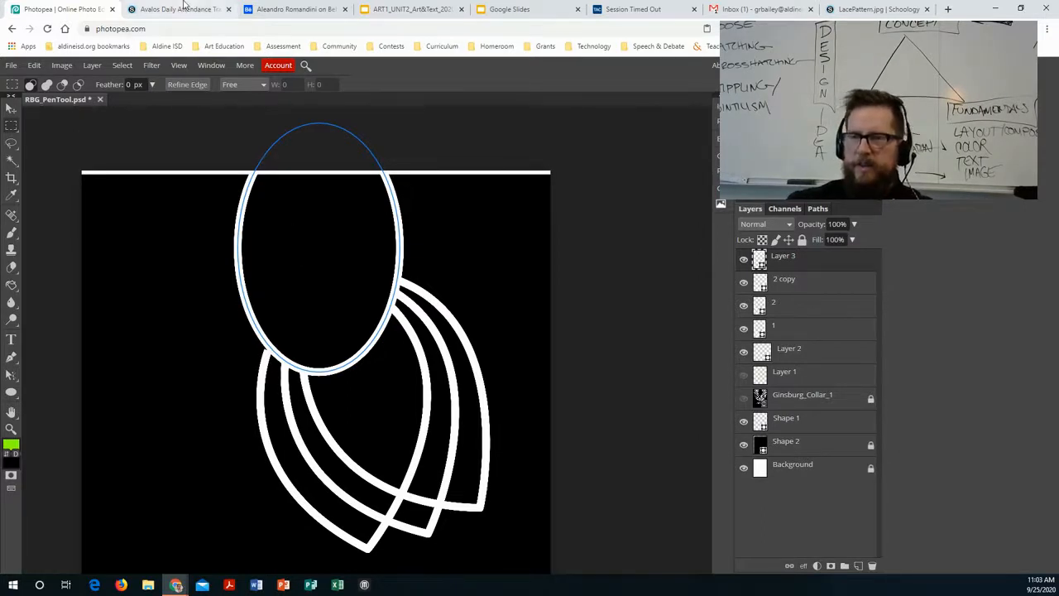
Switch to Schoology, view the Ginsburg collar reference images in the RBG Images folder, including Ginsburg_Collar_1.jpg and Gisburg_Collar_2.png, and return to Photopea
{"action": "left_click", "coordinate": [517, 8]}
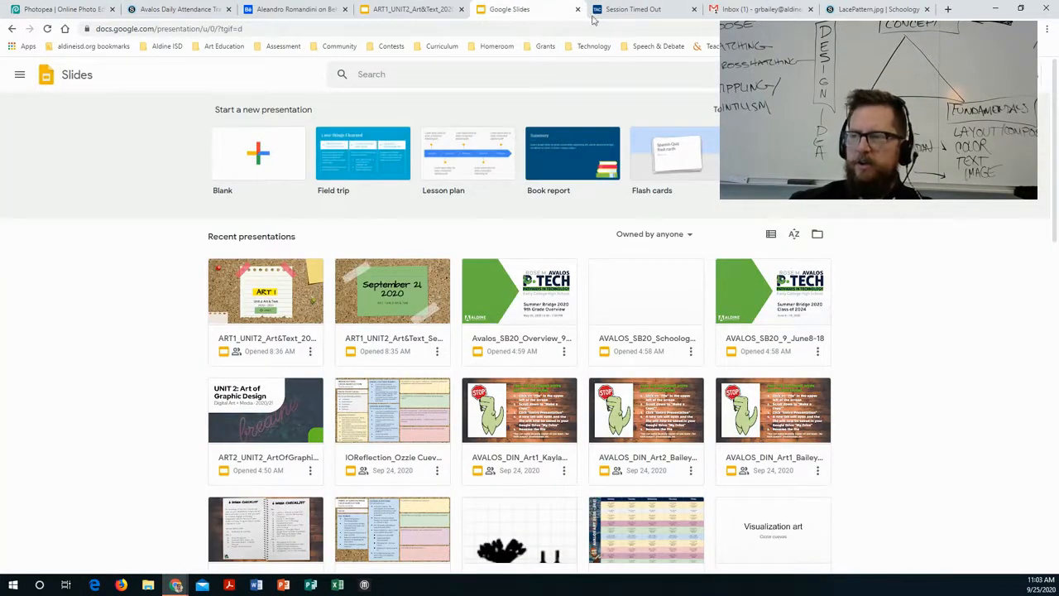
{"action": "left_click", "coordinate": [860, 12]}
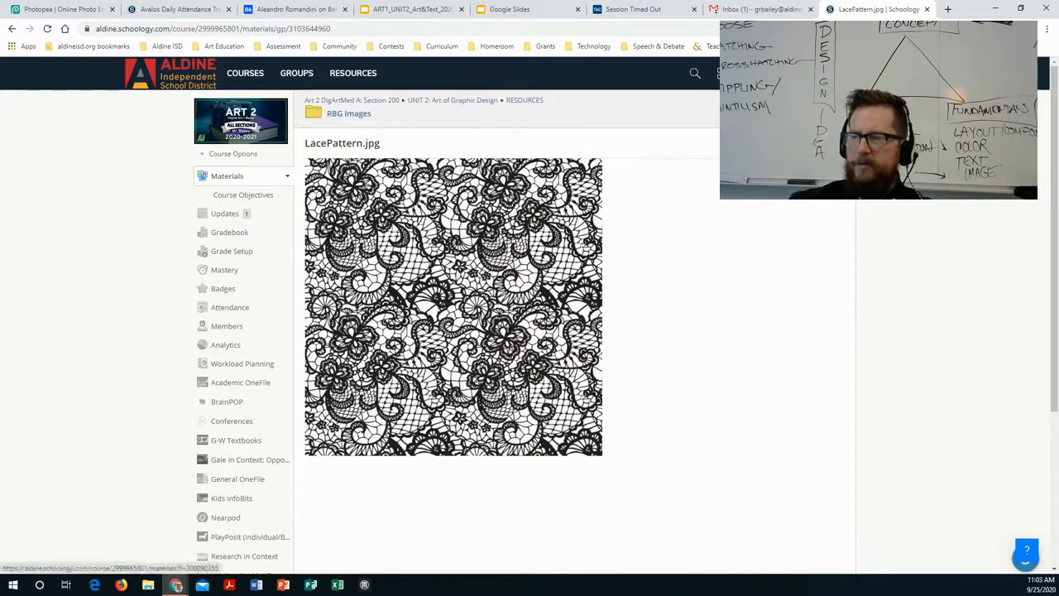
{"action": "left_click", "coordinate": [338, 117]}
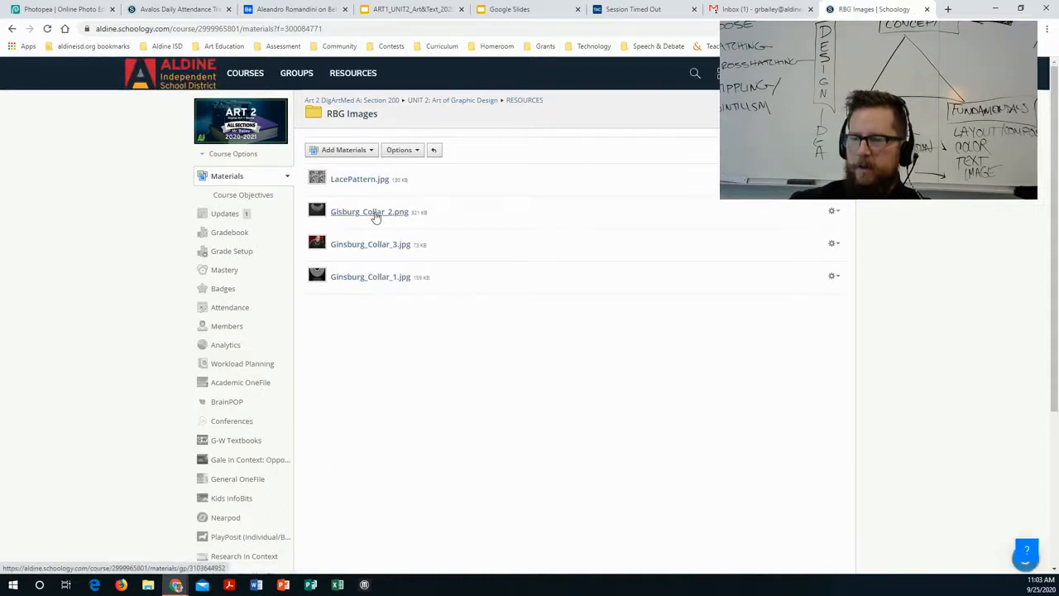
{"action": "left_click", "coordinate": [360, 245]}
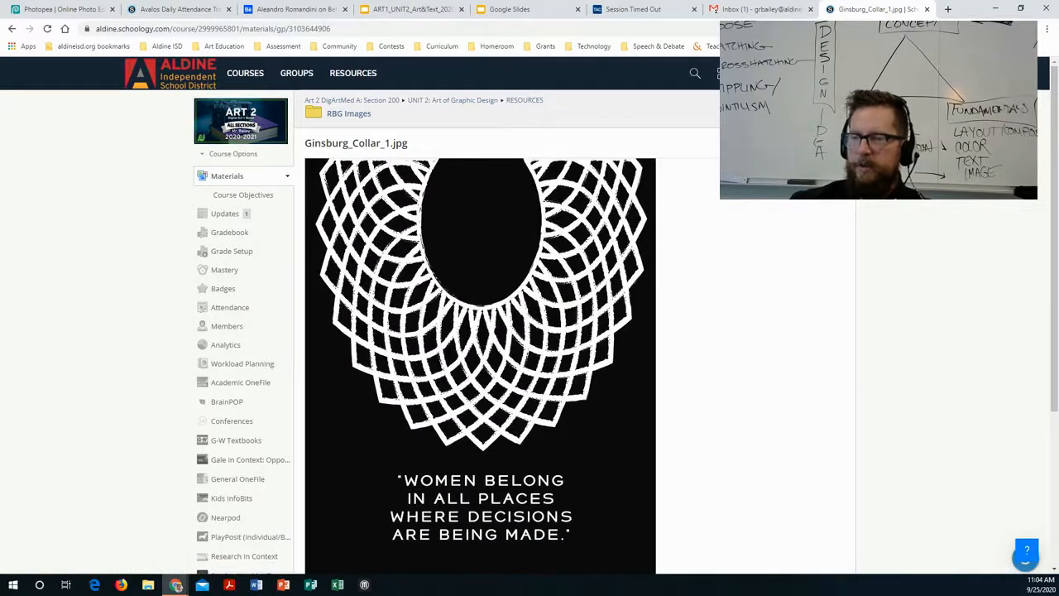
{"action": "left_click", "coordinate": [356, 114]}
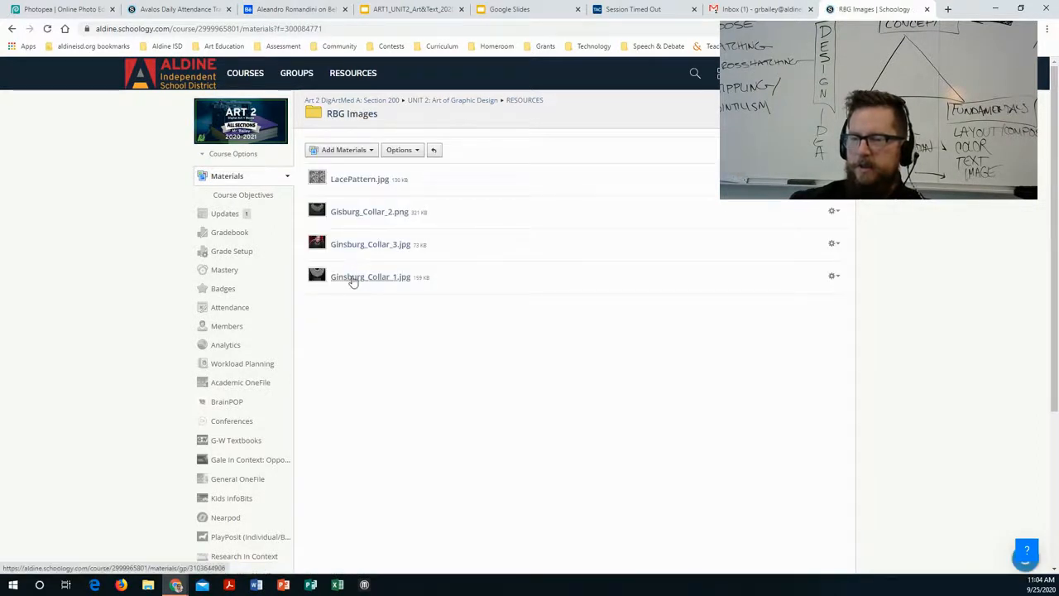
{"action": "left_click", "coordinate": [349, 212]}
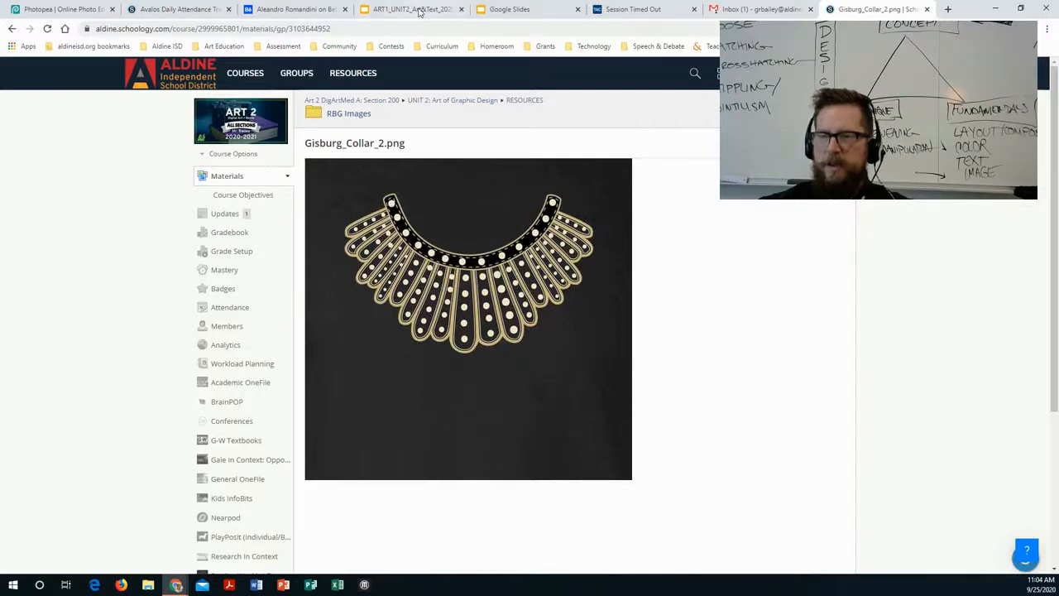
{"action": "left_click", "coordinate": [59, 9]}
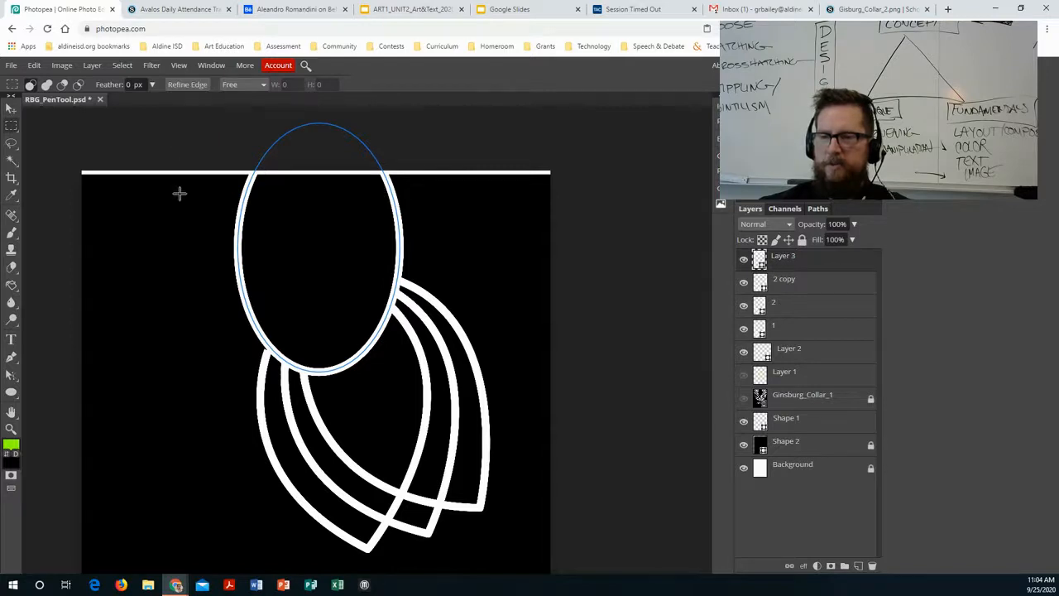
Try the dotted and dashed stroke styles on the neckline ellipse, and restore its solid line
{"action": "left_click", "coordinate": [10, 108]}
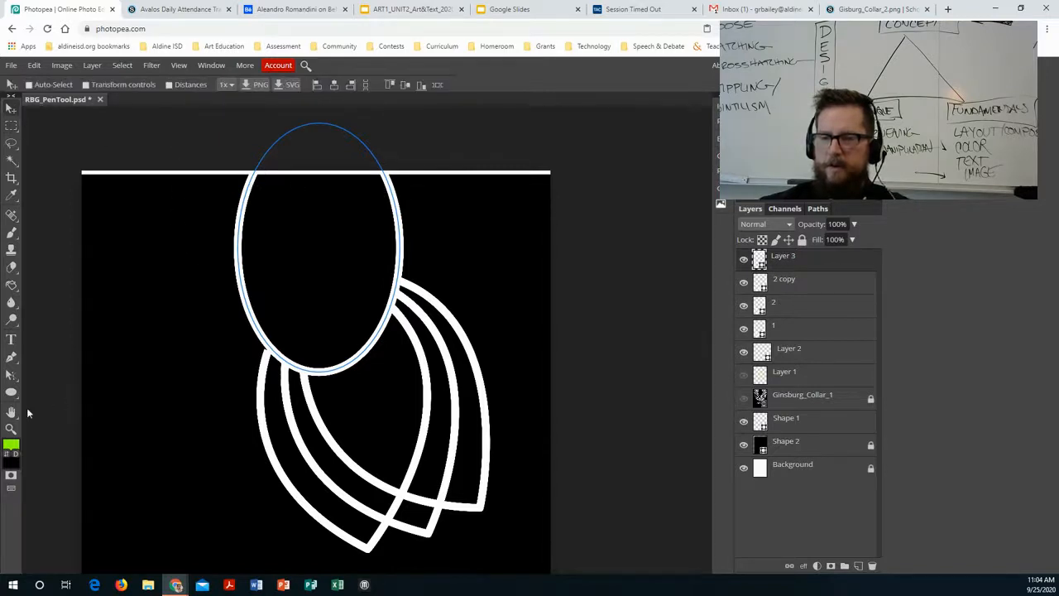
{"action": "left_click", "coordinate": [11, 356]}
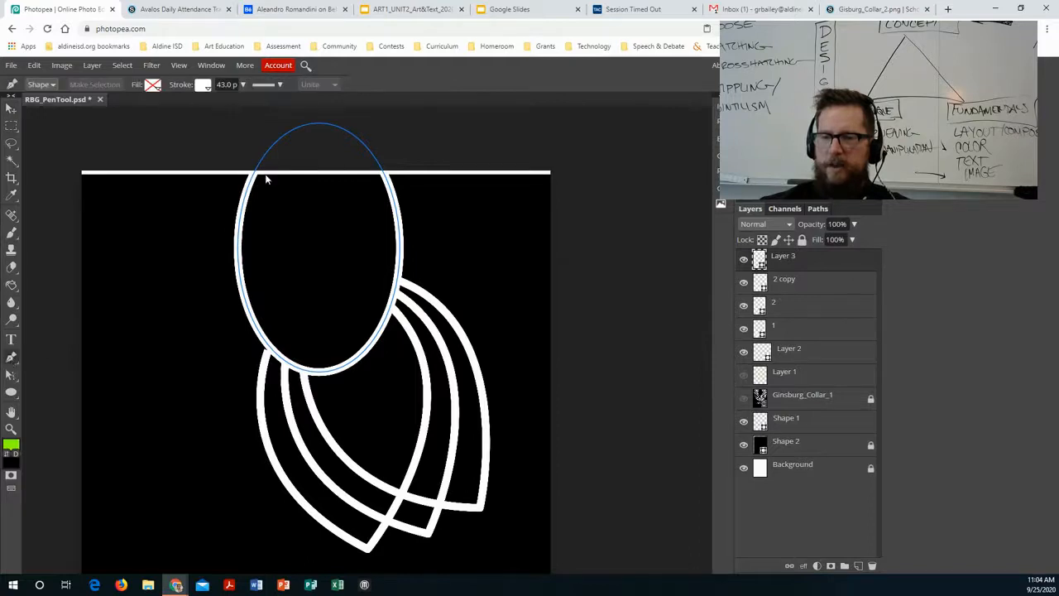
{"action": "left_click", "coordinate": [281, 83]}
{"action": "left_click", "coordinate": [328, 170]}
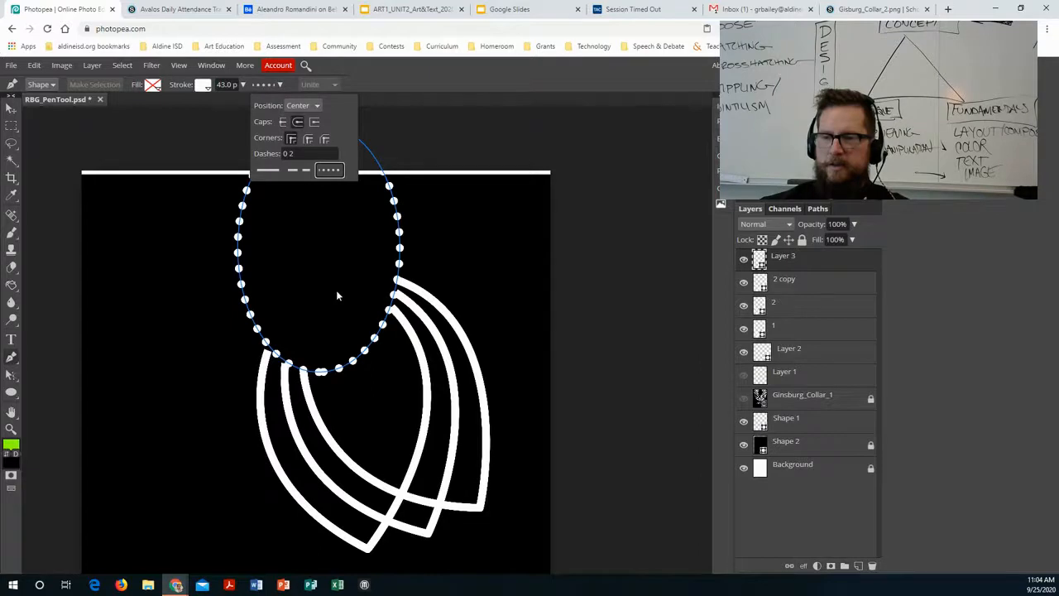
{"action": "left_click", "coordinate": [299, 169]}
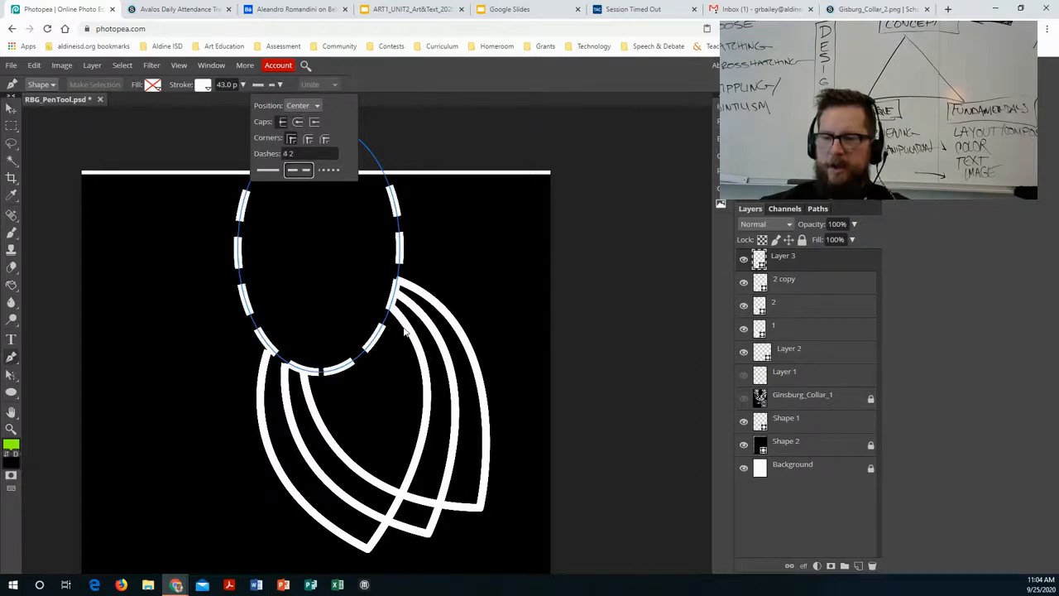
{"action": "left_click", "coordinate": [265, 171]}
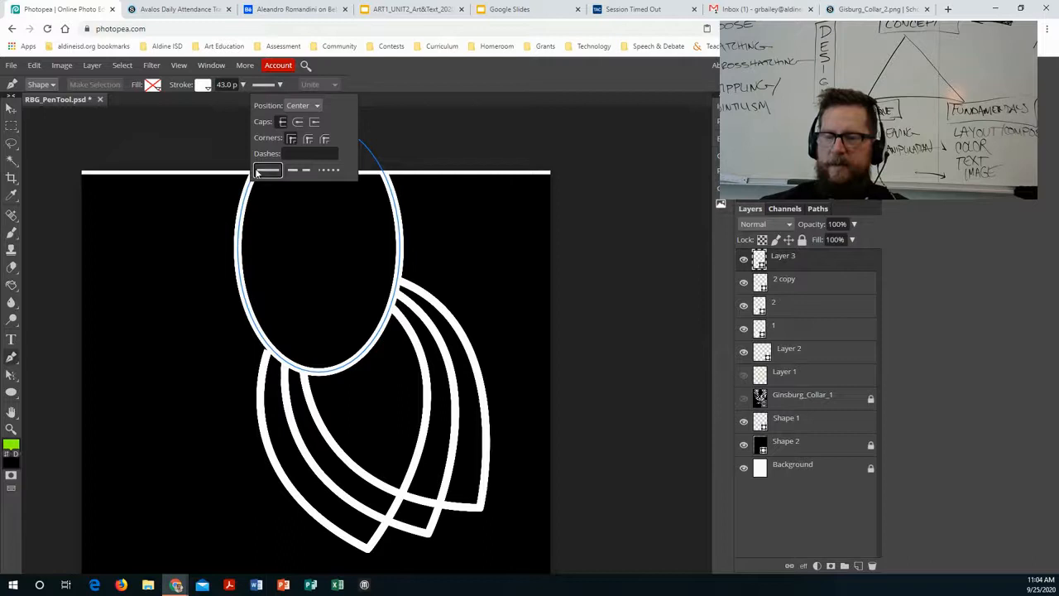